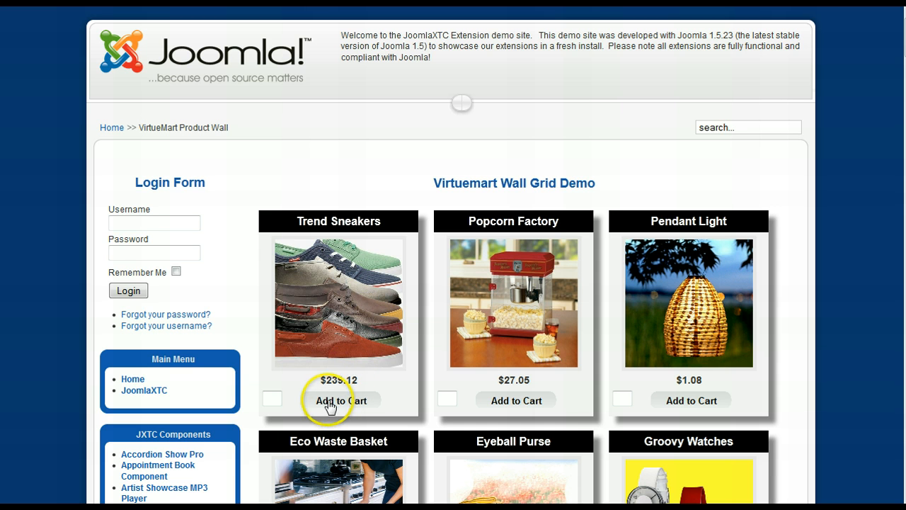
# Review the grid and tool tip demos on the VirtueMart Product Wall page, checking the product tool tips
pyautogui.scroll(-6, 378, 213)
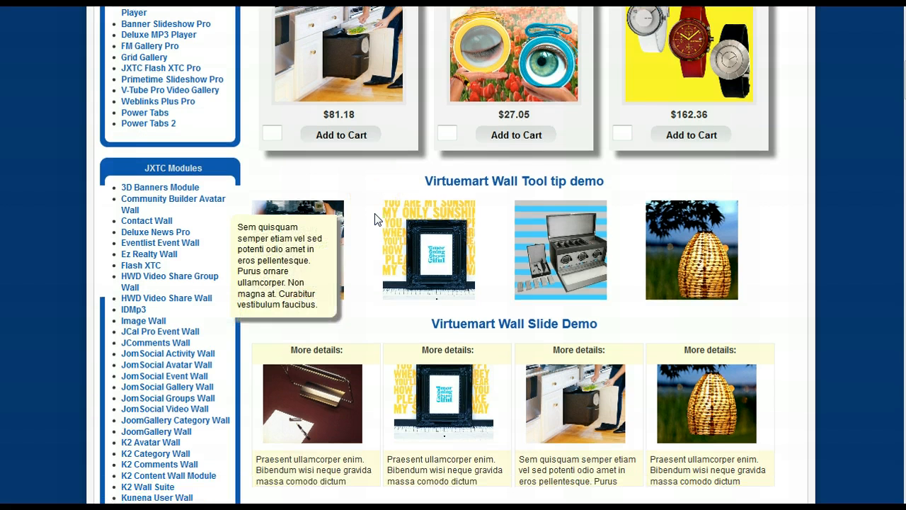
pyautogui.moveTo(436, 238)
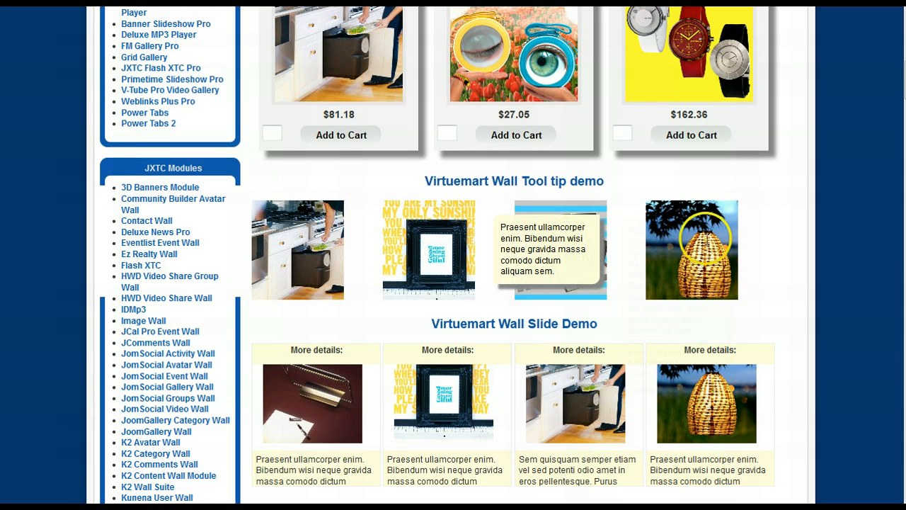
pyautogui.moveTo(714, 244)
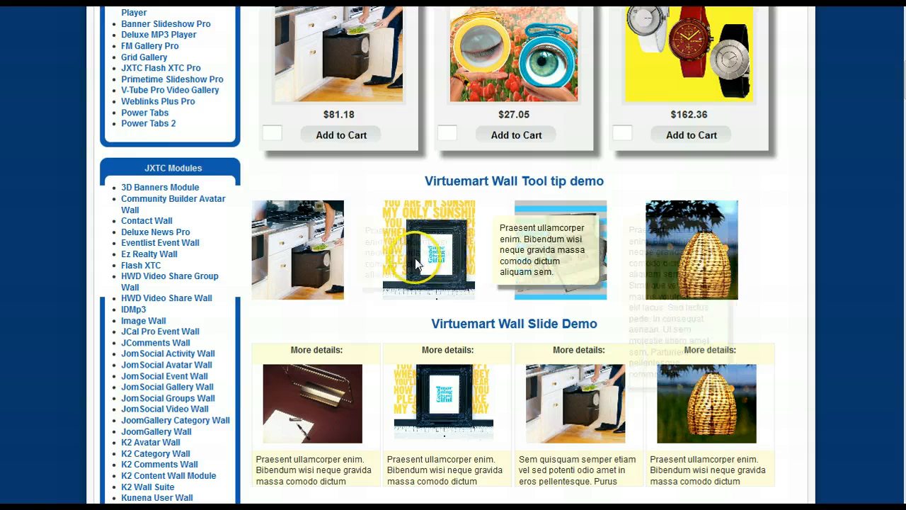
pyautogui.moveTo(313, 261)
pyautogui.scroll(-3, 312, 261)
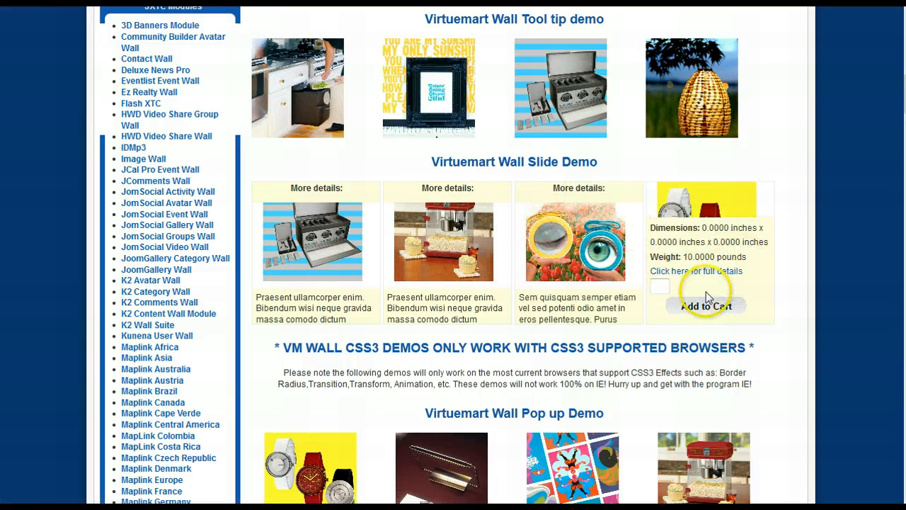
# Review the pop up demo and the CSS3 hover demos further down the VirtueMart Product Wall page
pyautogui.scroll(-4, 310, 251)
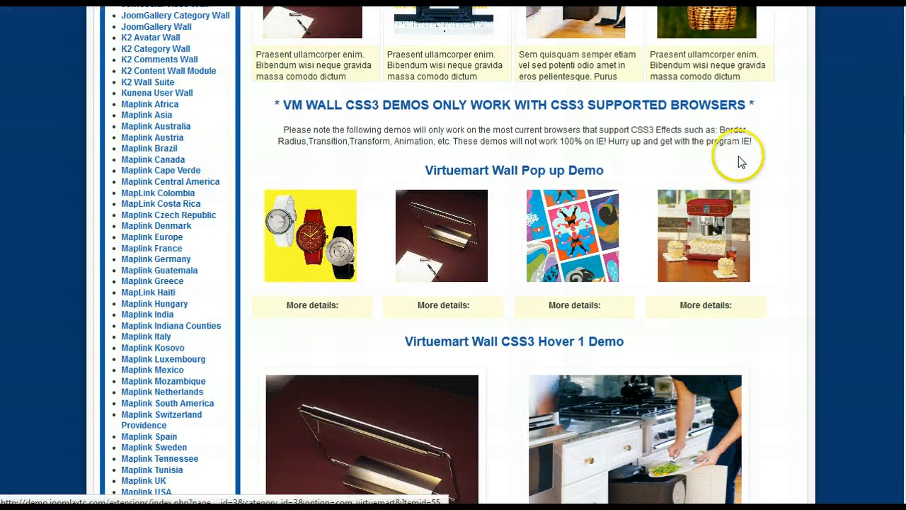
pyautogui.scroll(-3, 431, 340)
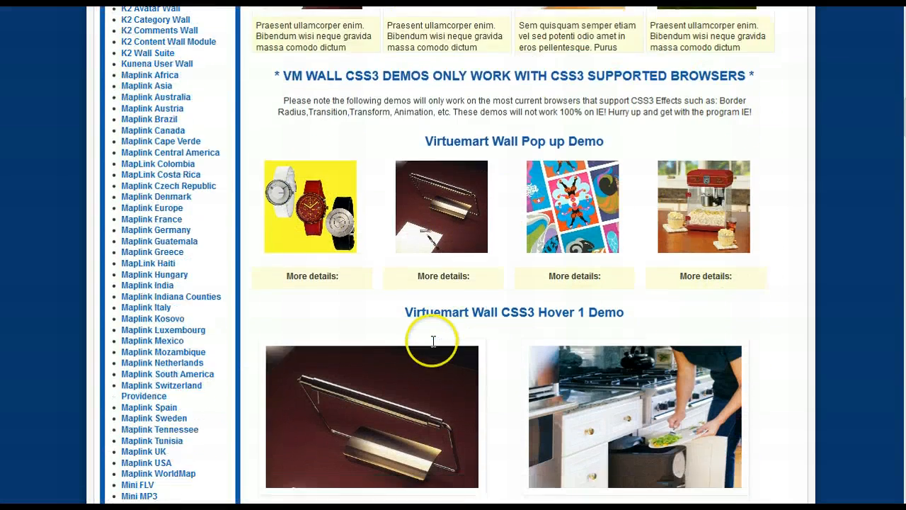
pyautogui.scroll(-4, 626, 213)
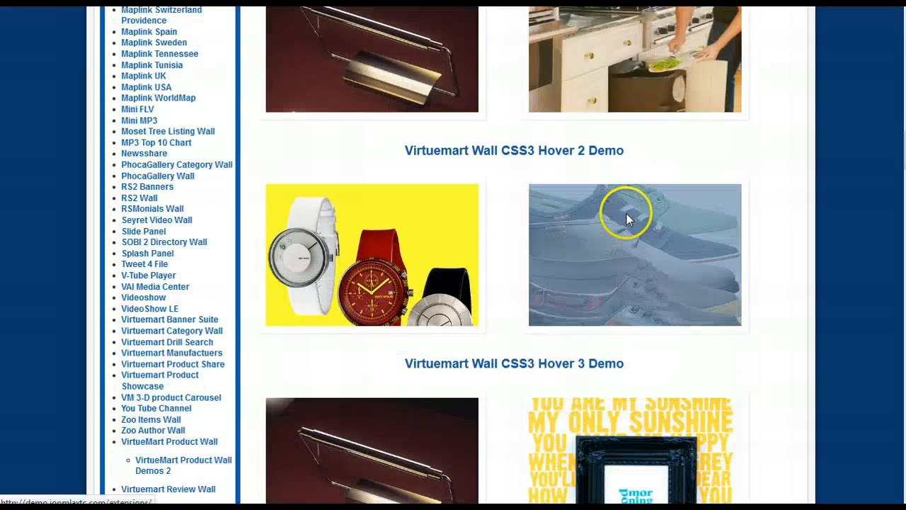
pyautogui.scroll(-3, 380, 262)
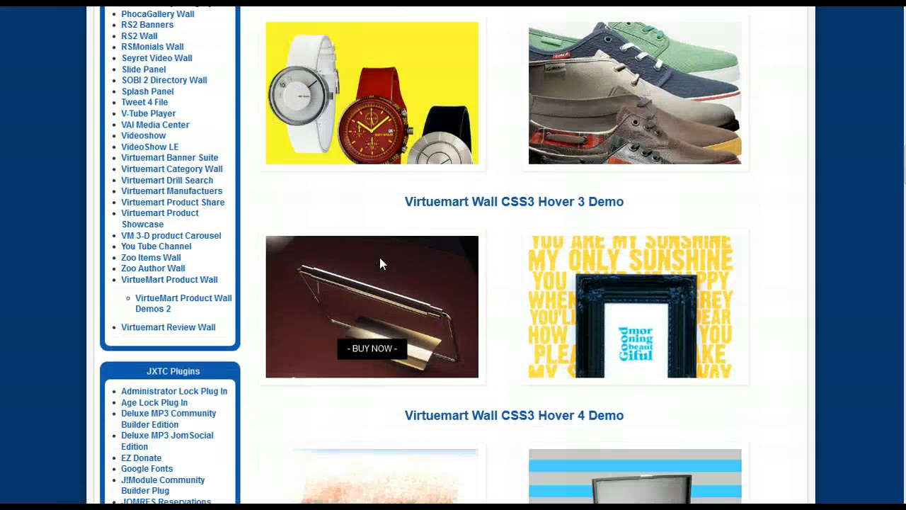
pyautogui.scroll(-6, 564, 290)
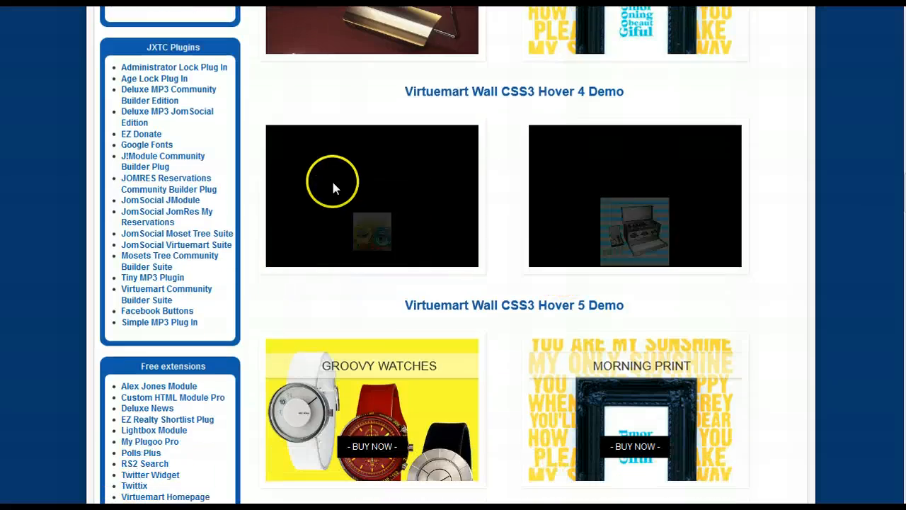
pyautogui.scroll(-3, 339, 283)
pyautogui.scroll(-3, 585, 259)
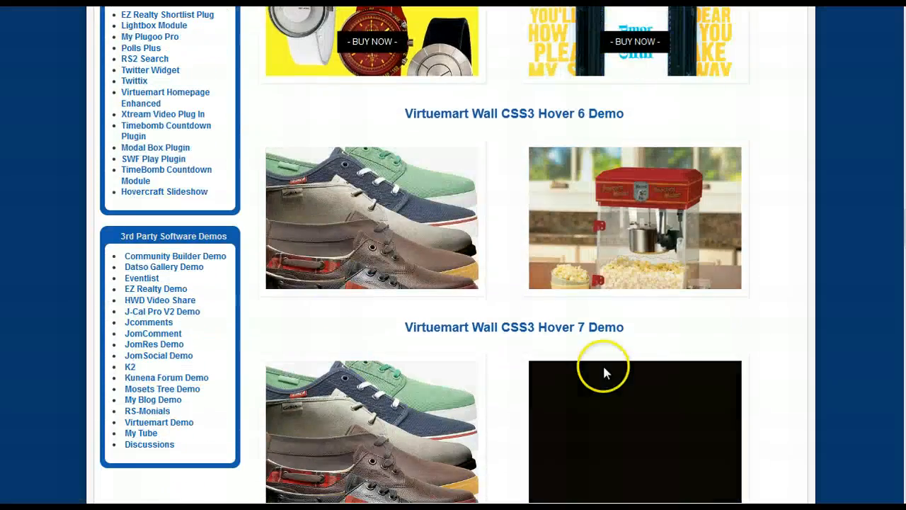
pyautogui.scroll(-3, 602, 363)
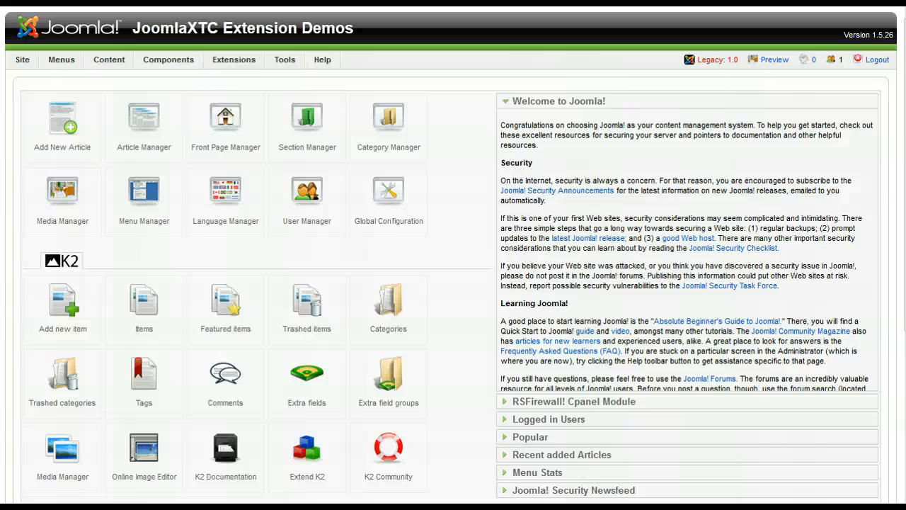
# Open the Module Manager in the Joomla administration and filter the modules by type mod_jxtc_vmwall
pyautogui.moveTo(168, 61)
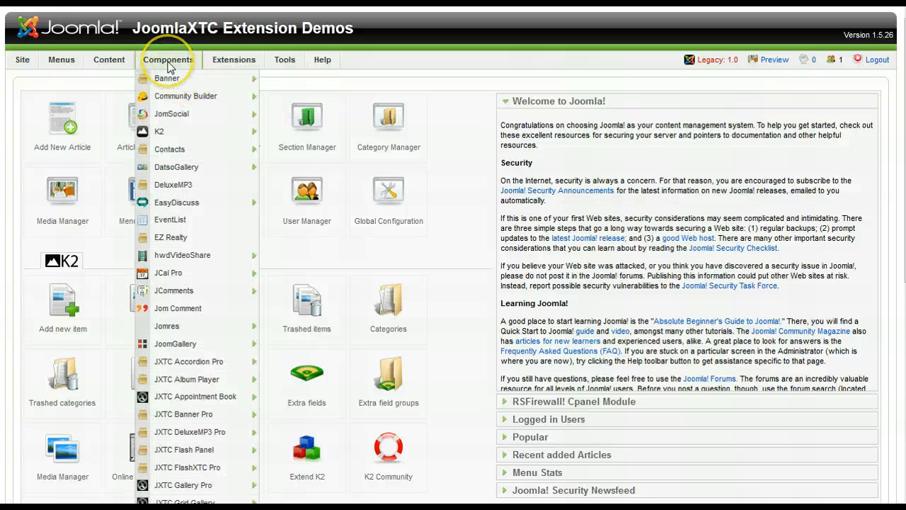
pyautogui.moveTo(249, 63)
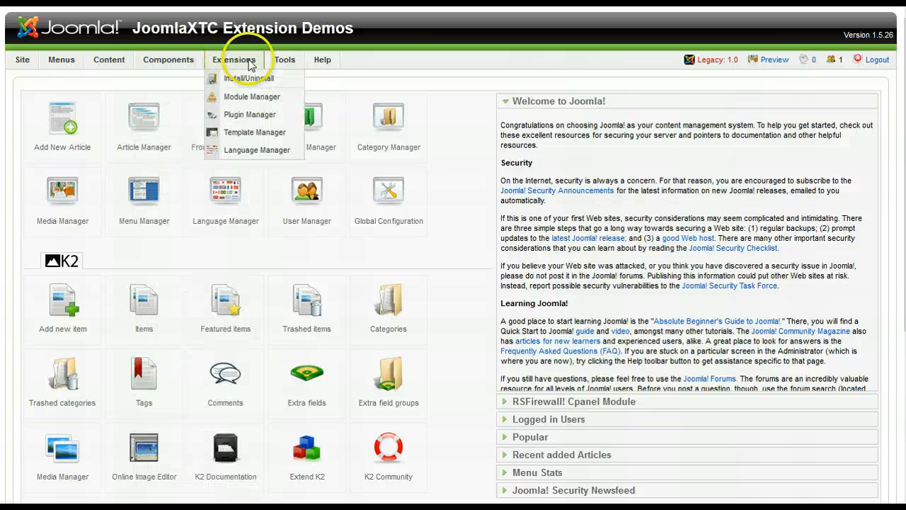
pyautogui.click(239, 97)
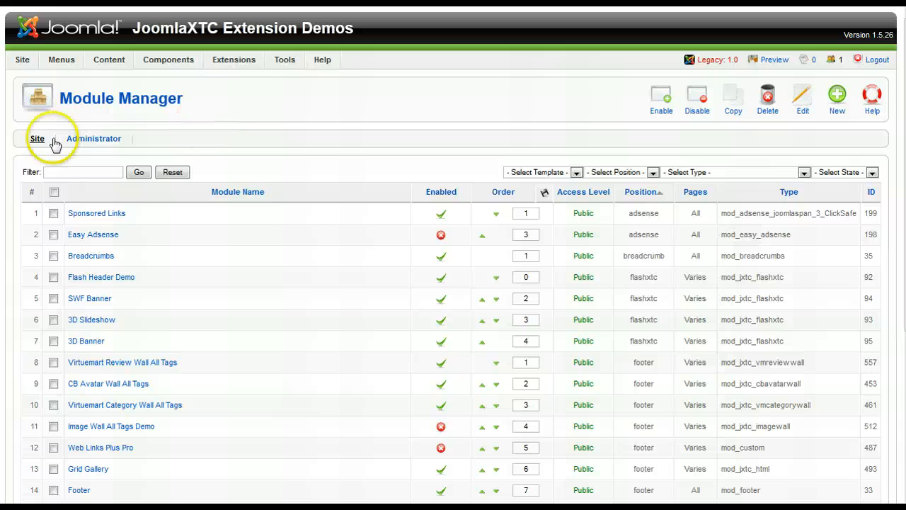
pyautogui.click(685, 177)
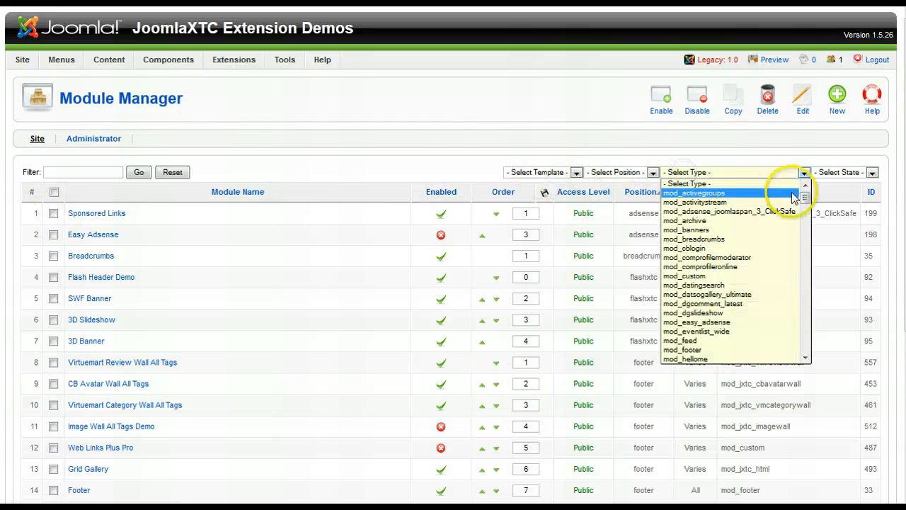
pyautogui.moveTo(803, 196); pyautogui.dragTo(788, 314)
pyautogui.click(721, 316)
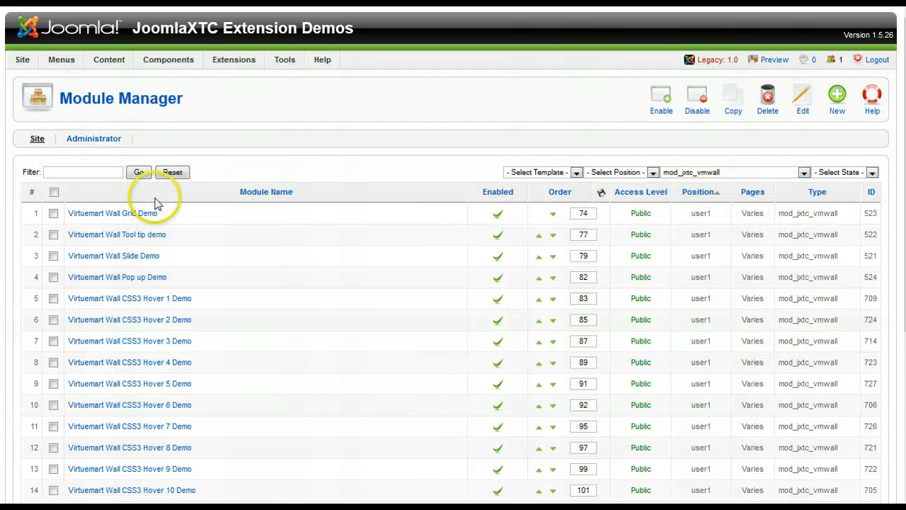
# Copy the Virtuemart Wall CSS3 Hover 1 Demo module and open the copy for editing
pyautogui.scroll(-3, 156, 203)
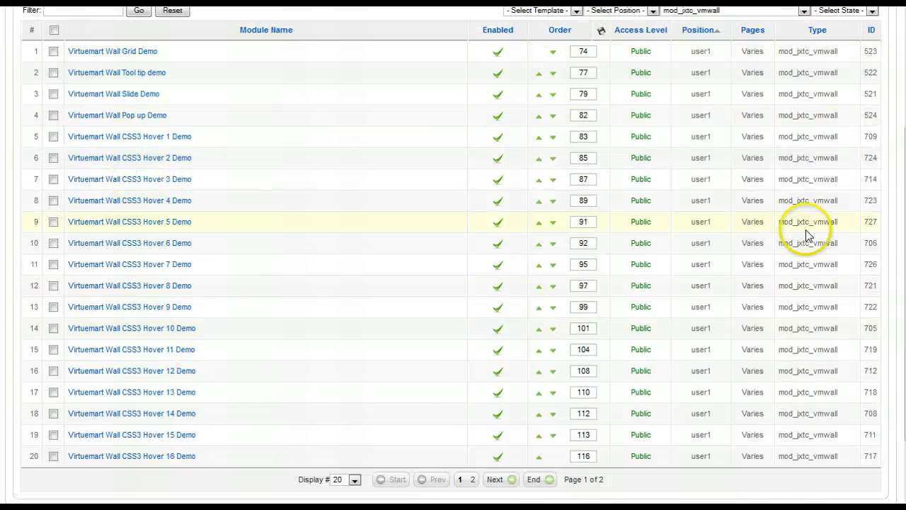
pyautogui.scroll(3, 174, 316)
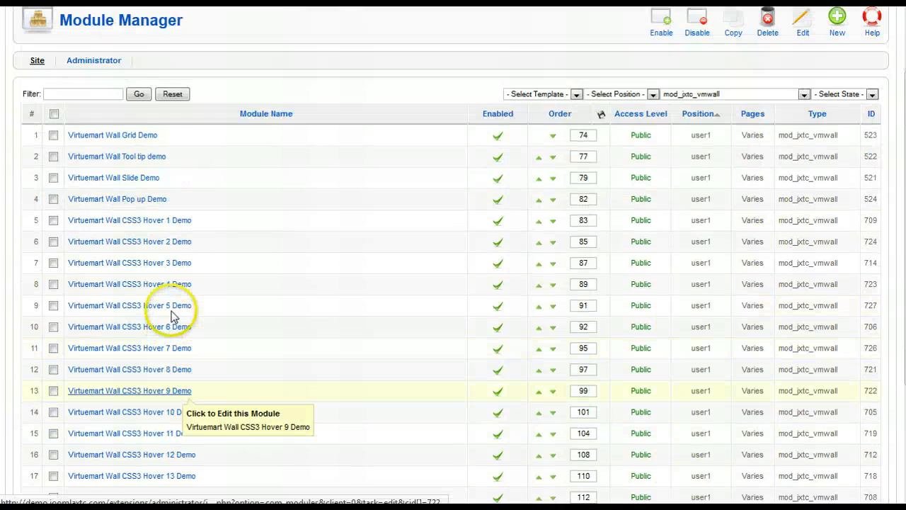
pyautogui.click(53, 320)
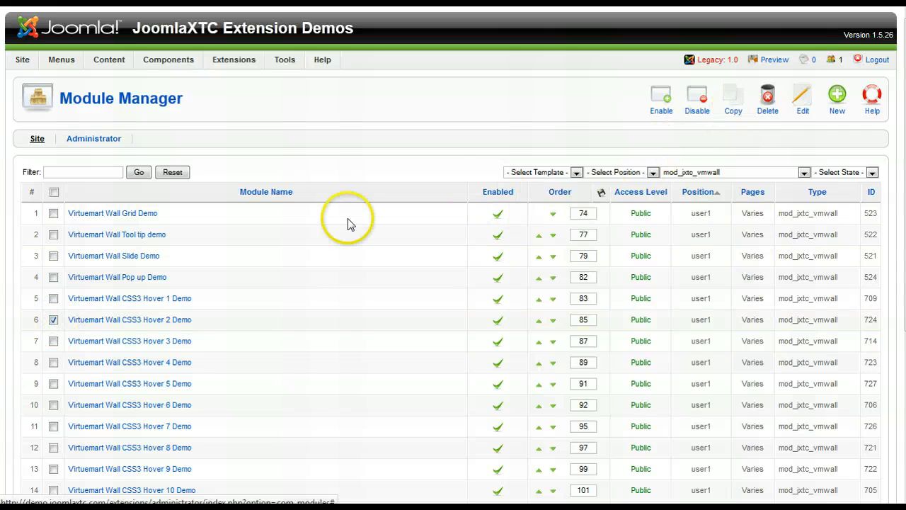
pyautogui.click(53, 299)
pyautogui.click(54, 319)
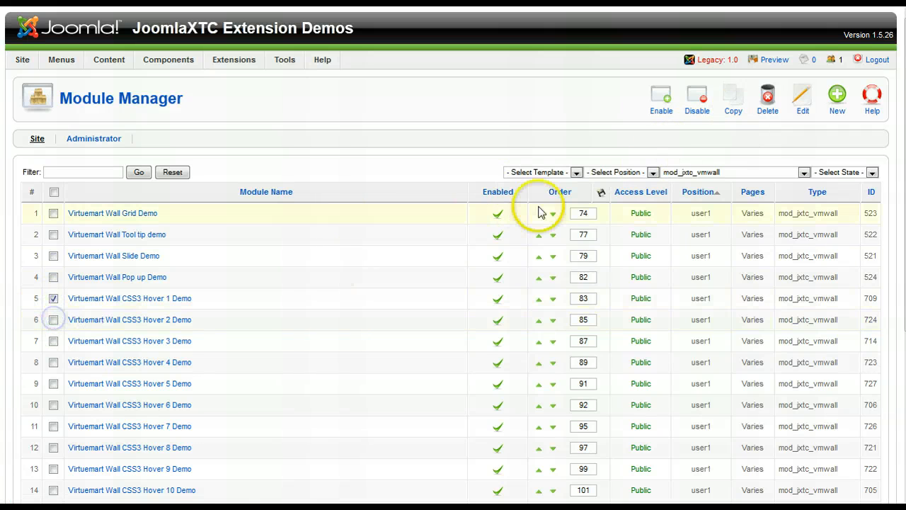
pyautogui.click(733, 108)
pyautogui.click(126, 222)
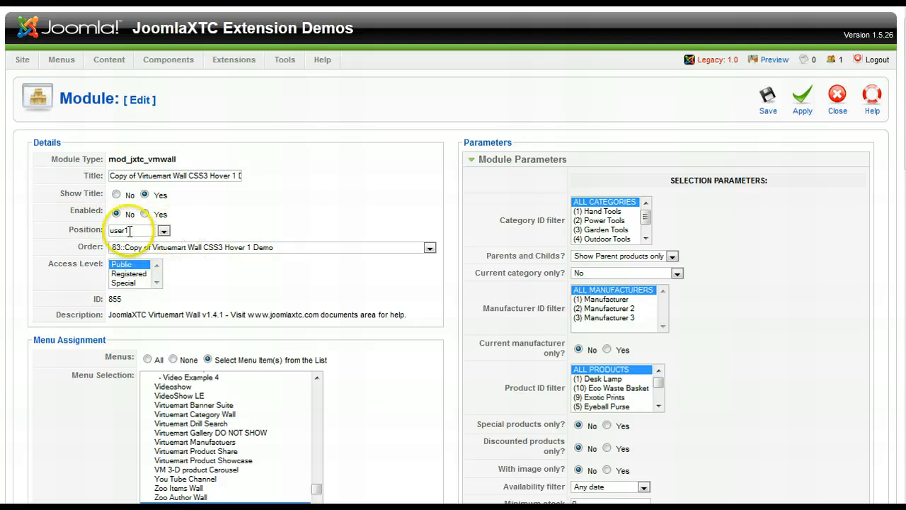
# Check the available positions for the copied module and set its access level to Special
pyautogui.click(163, 232)
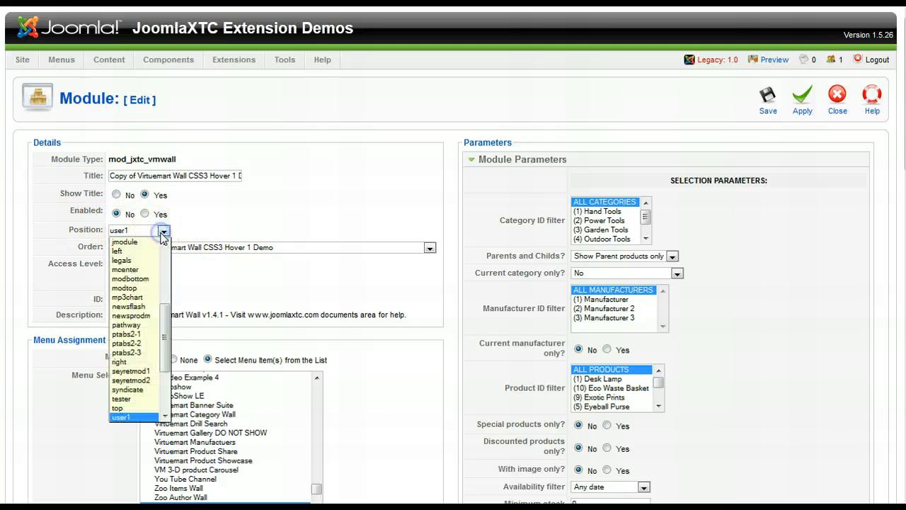
pyautogui.click(226, 221)
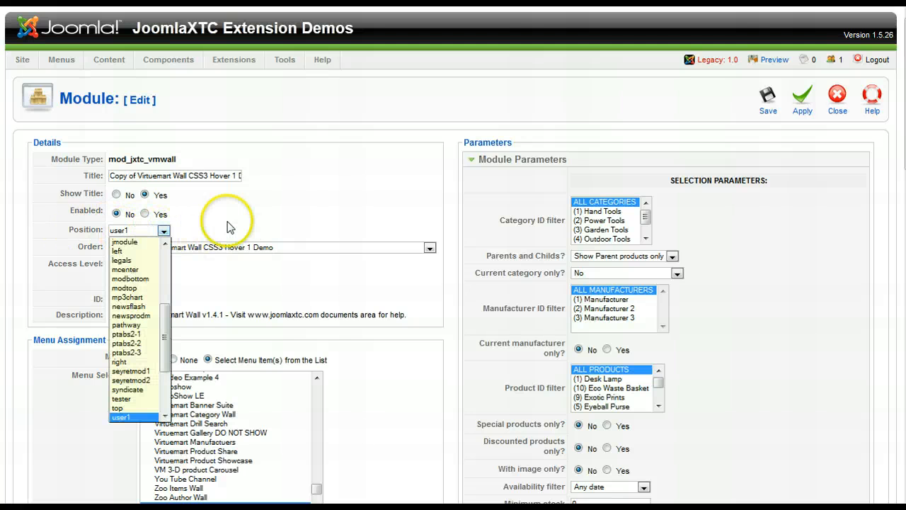
pyautogui.click(107, 230)
pyautogui.click(244, 211)
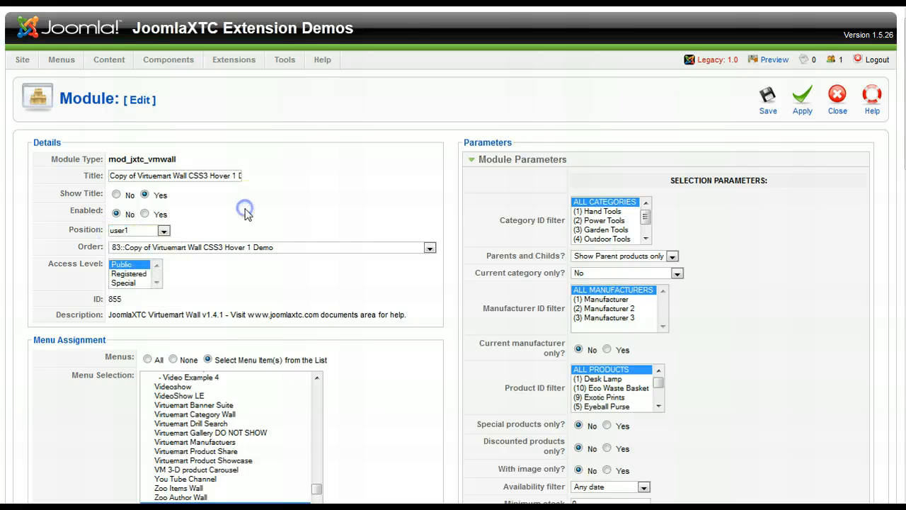
pyautogui.click(261, 204)
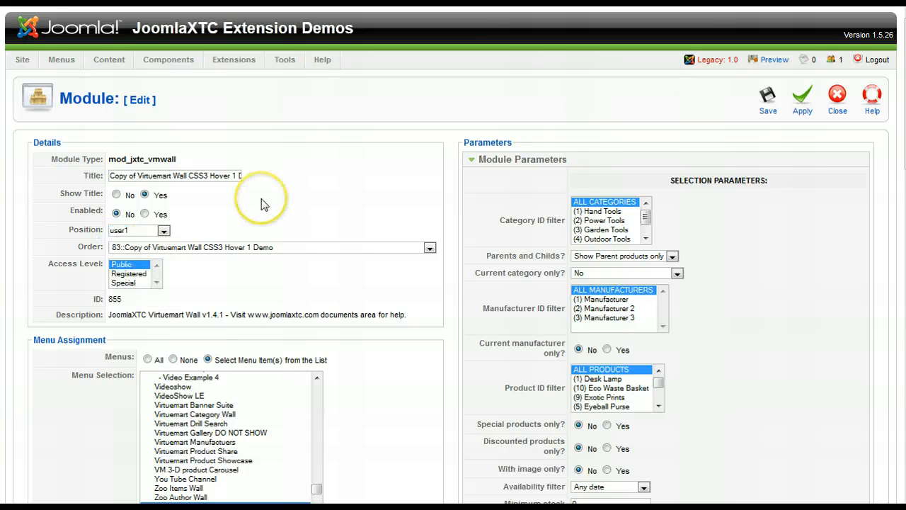
pyautogui.scroll(-3, 262, 204)
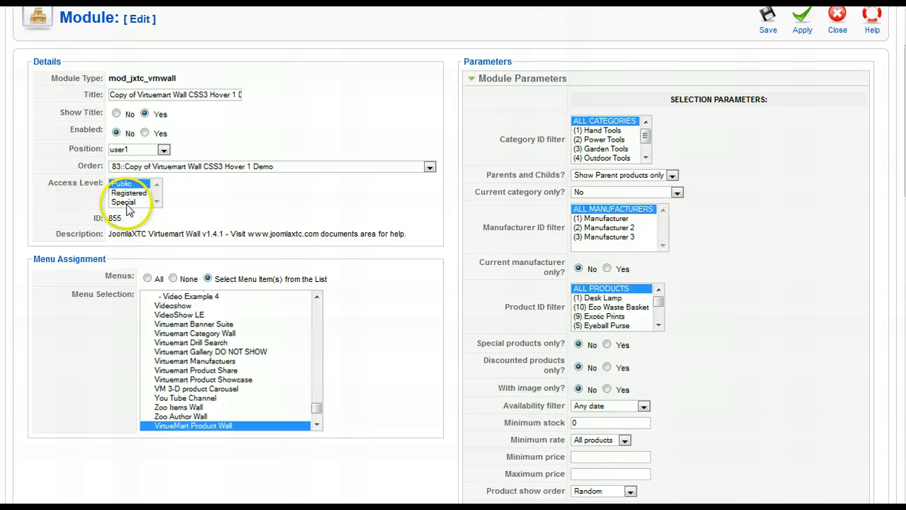
pyautogui.click(126, 202)
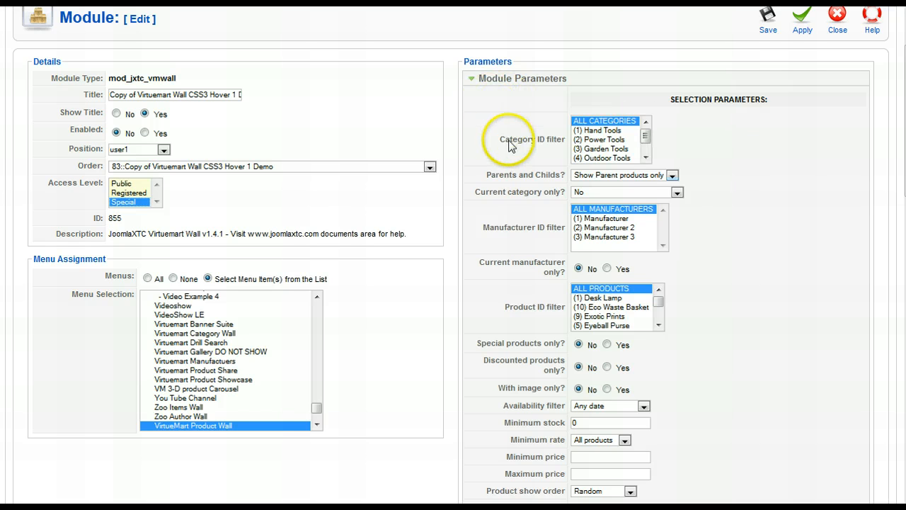
# Try Power Tools as the Category ID filter and set the filter back to ALL CATEGORIES
pyautogui.moveTo(513, 148)
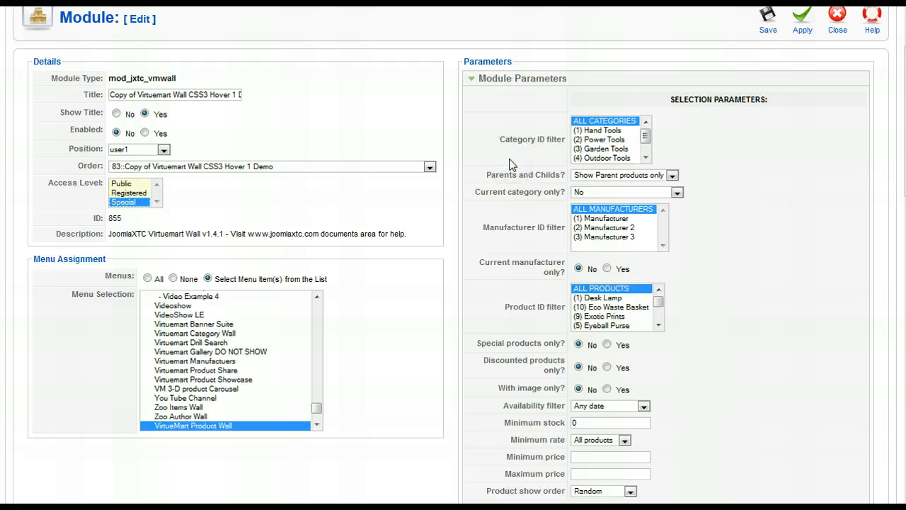
pyautogui.click(609, 139)
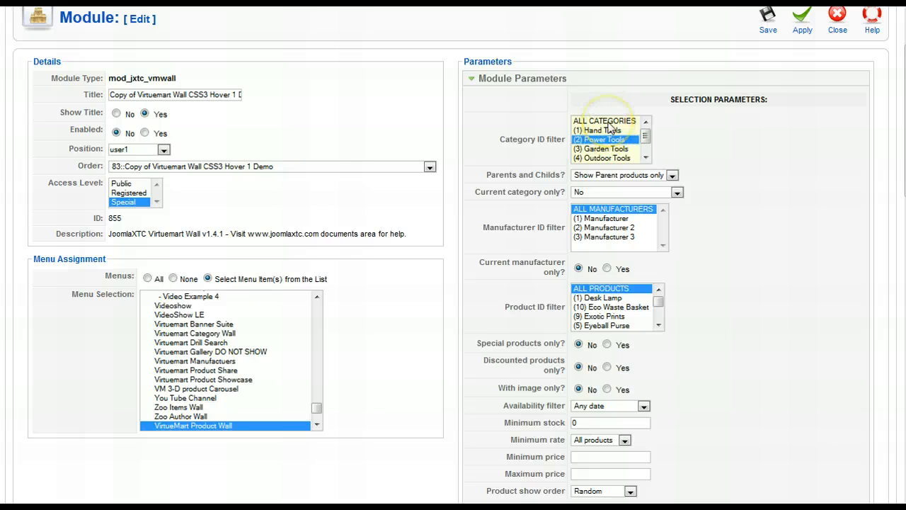
pyautogui.click(607, 122)
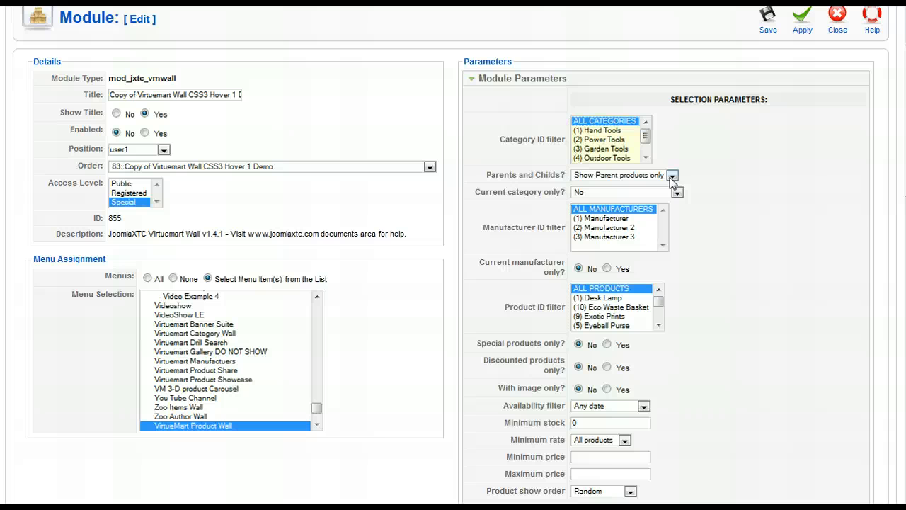
# Review the product selection parameters through Maximum price and check the Availability filter options, choosing Any date
pyautogui.moveTo(477, 198)
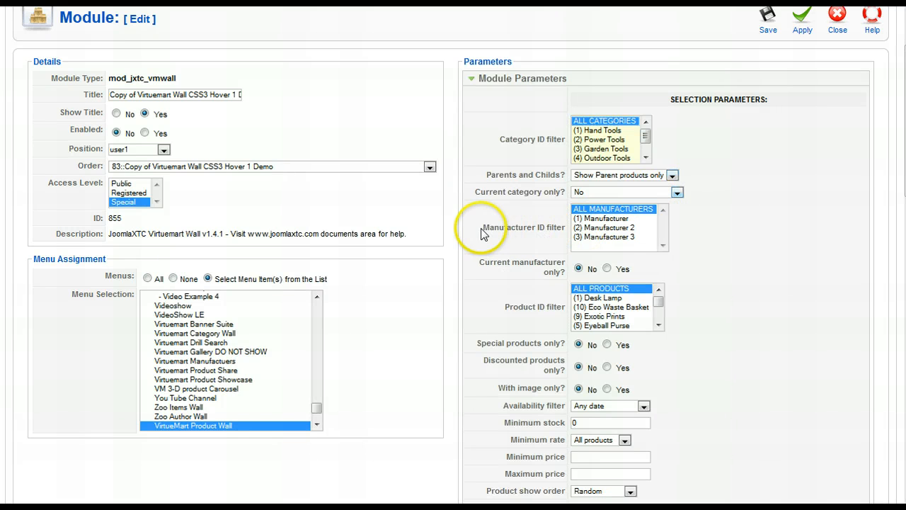
pyautogui.moveTo(510, 227)
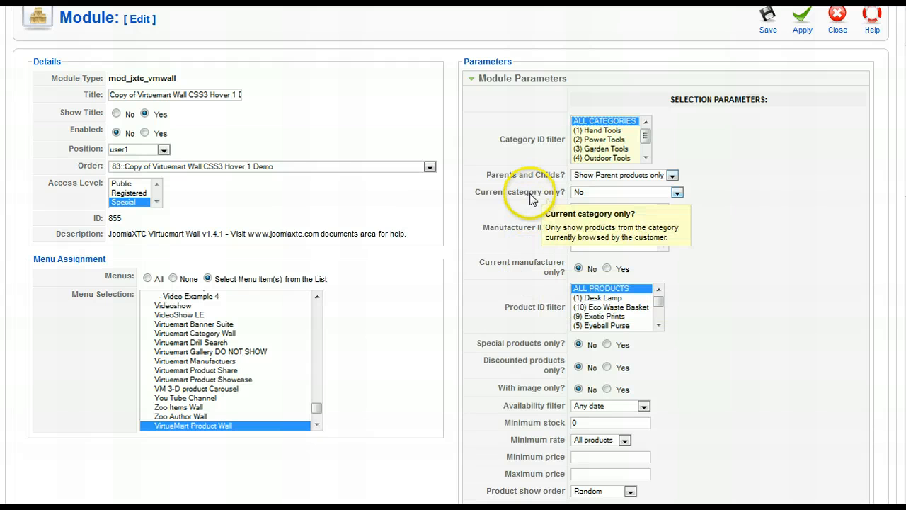
pyautogui.scroll(-3, 697, 255)
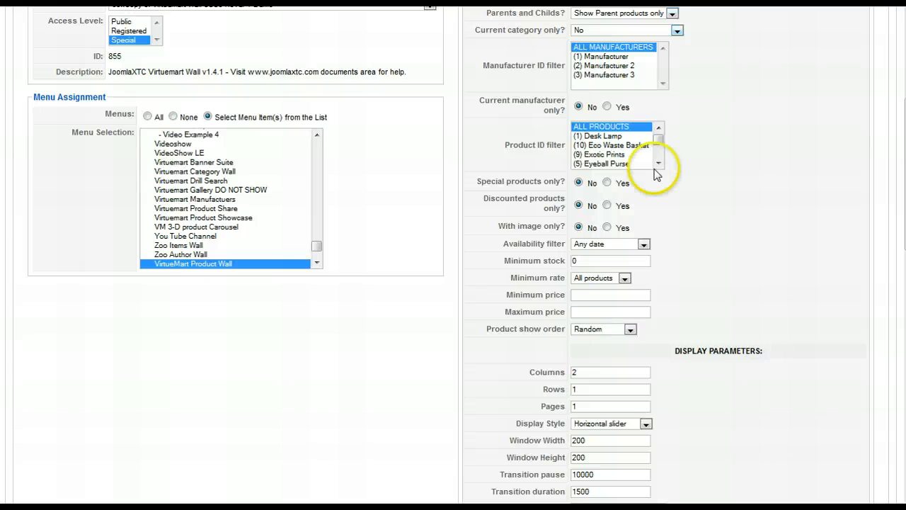
pyautogui.moveTo(524, 185)
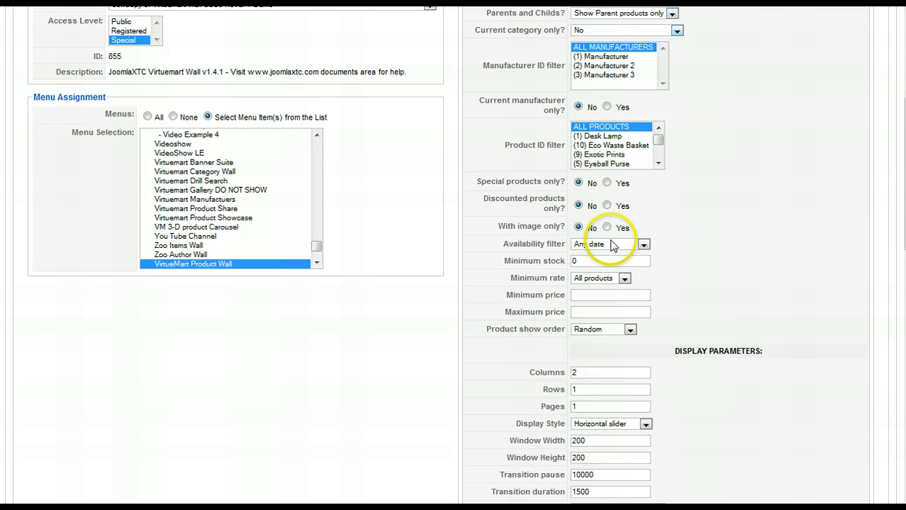
pyautogui.click(644, 245)
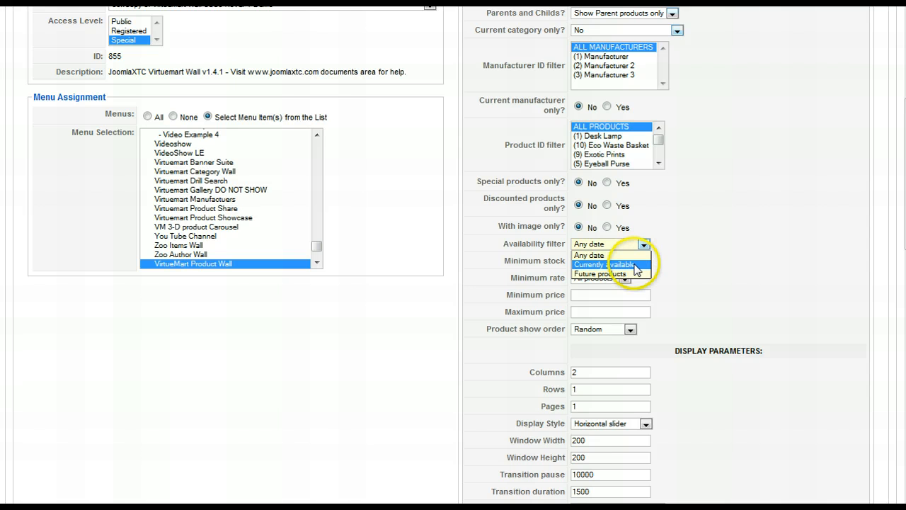
pyautogui.click(637, 253)
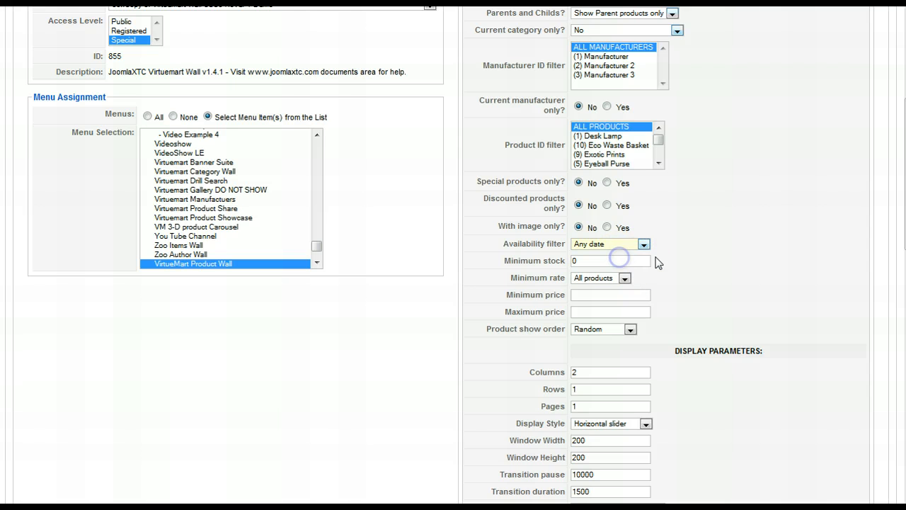
pyautogui.moveTo(547, 269)
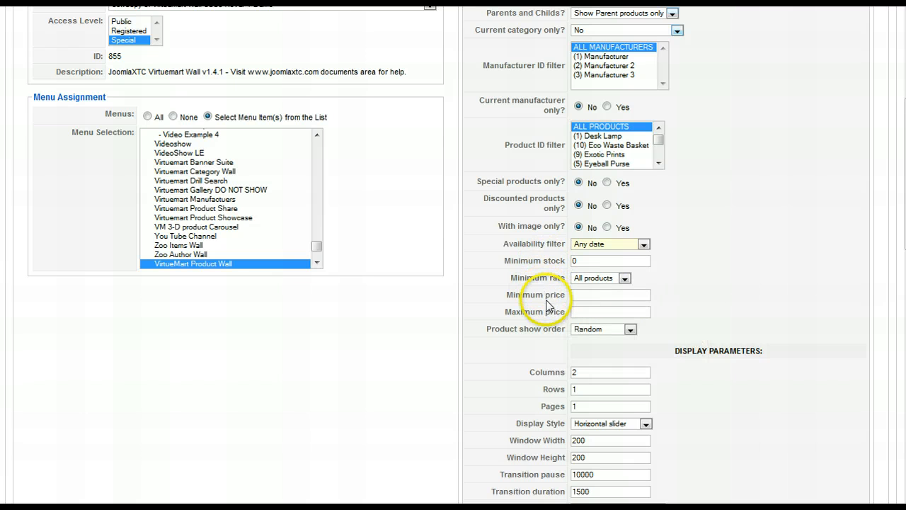
pyautogui.moveTo(542, 318)
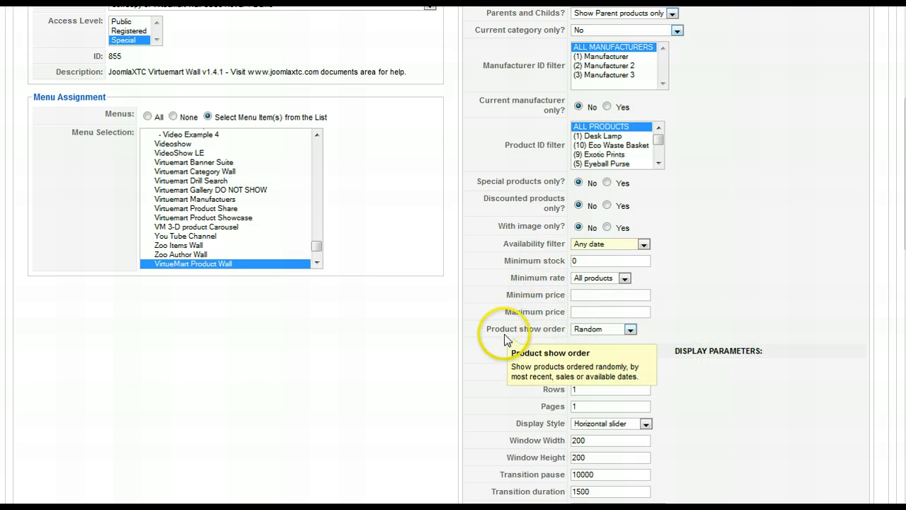
# Try Top sales, Most recent and Available date as the Product show order and set it back to Random
pyautogui.click(630, 332)
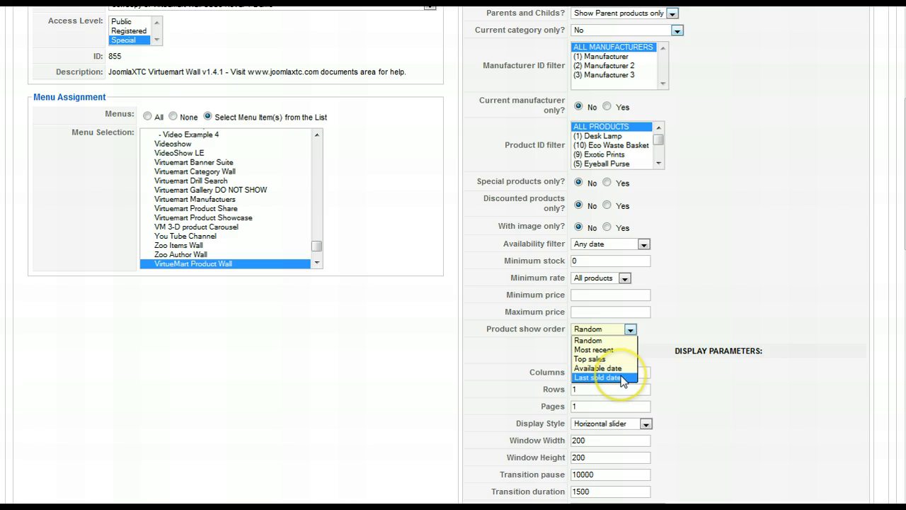
pyautogui.click(612, 358)
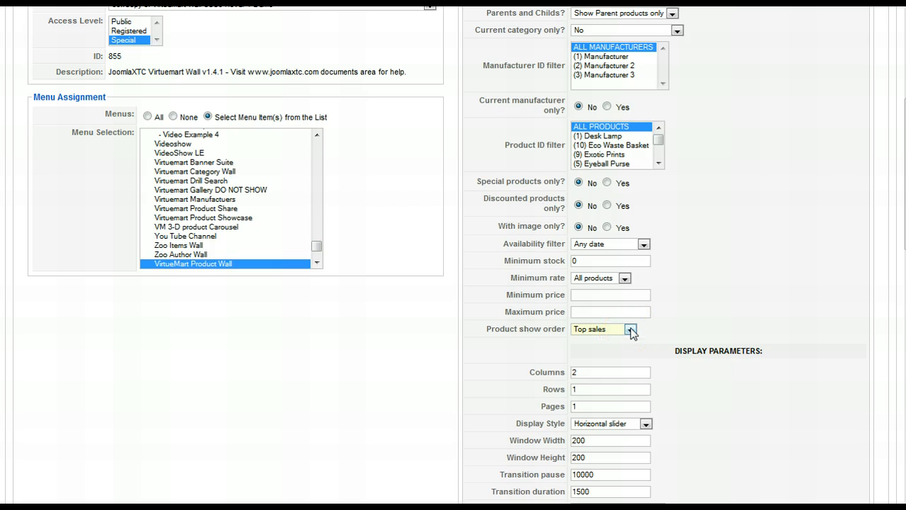
pyautogui.click(630, 330)
pyautogui.click(588, 341)
pyautogui.click(632, 330)
pyautogui.click(609, 350)
pyautogui.click(629, 330)
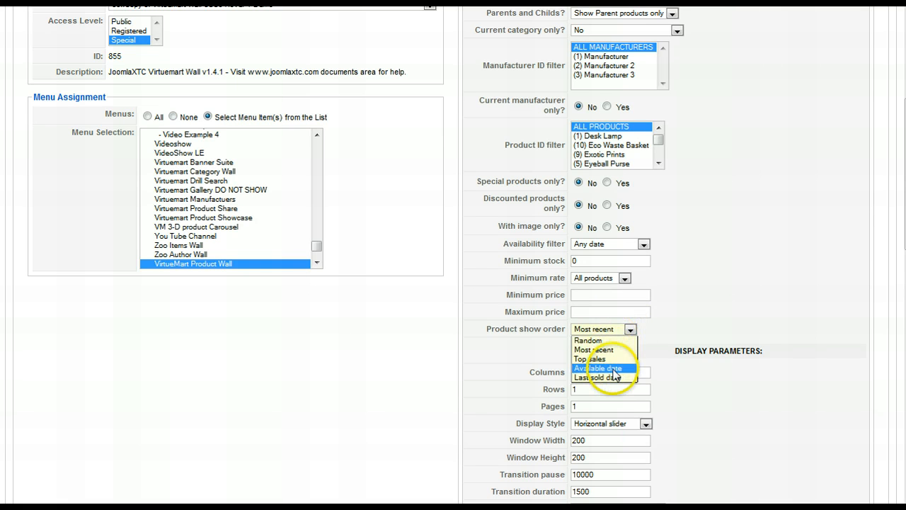
pyautogui.click(614, 375)
pyautogui.click(630, 329)
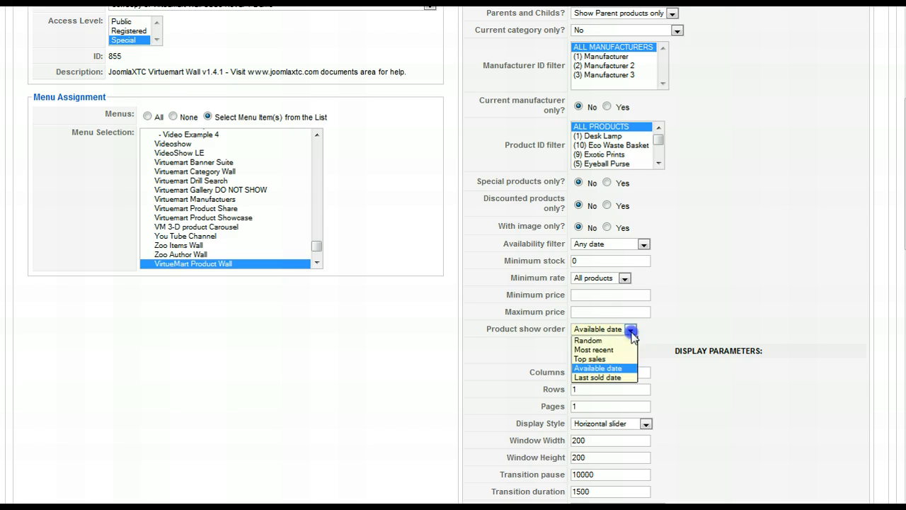
pyautogui.click(595, 340)
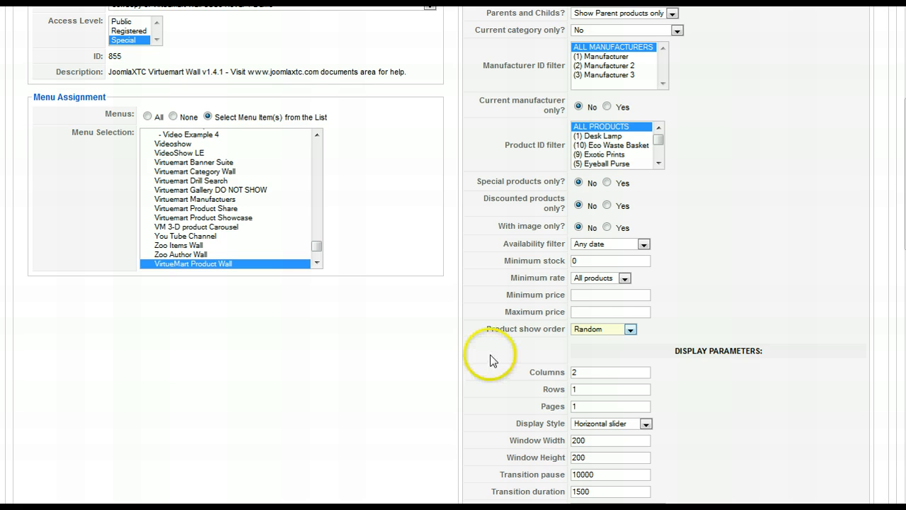
# Examine the Columns, Rows and Pages display parameters and compare them with the wall layouts on the VirtueMart Product Wall demo page
pyautogui.scroll(-4, 493, 360)
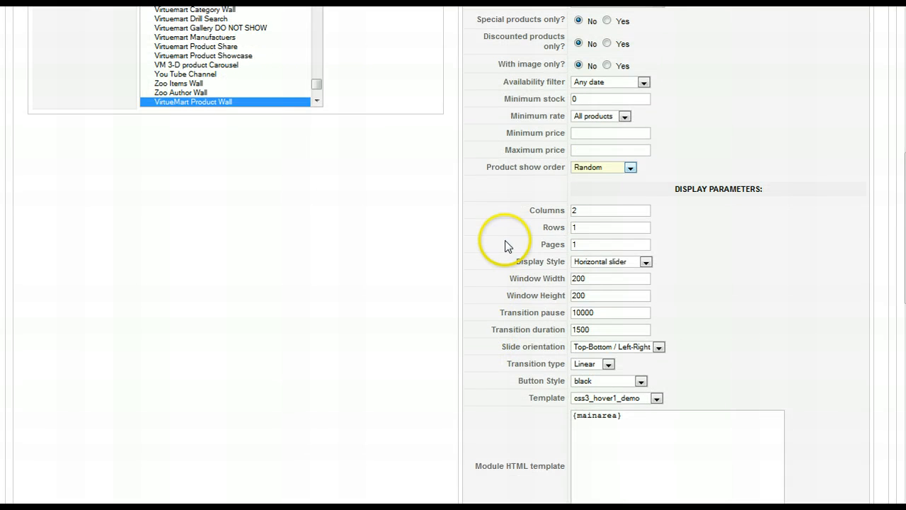
pyautogui.moveTo(546, 219)
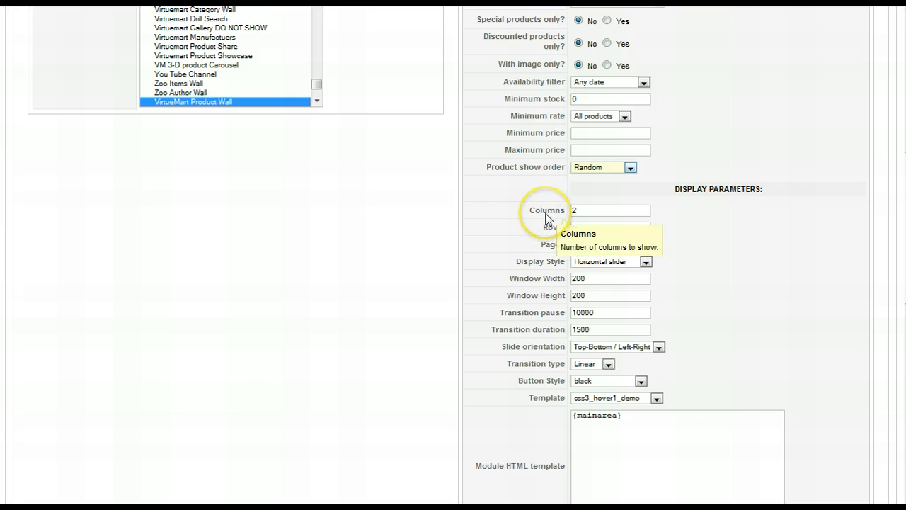
pyautogui.moveTo(554, 244)
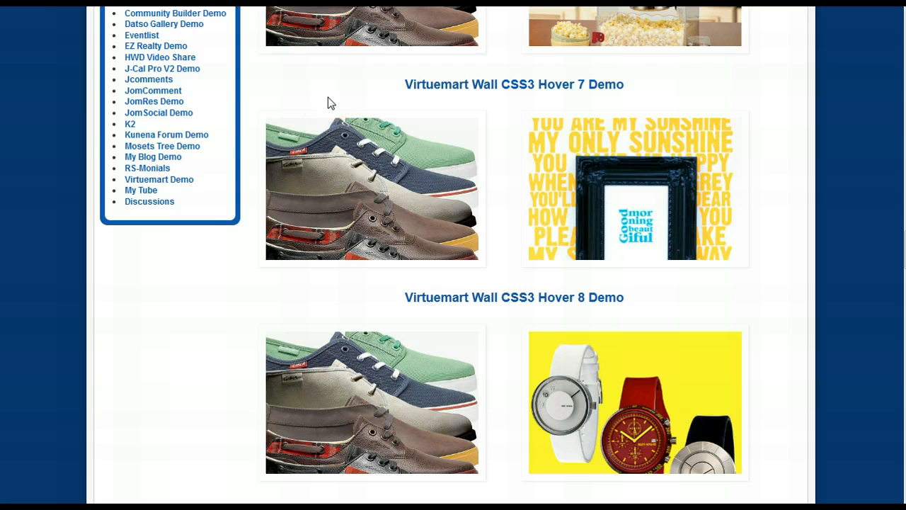
pyautogui.scroll(14, 784, 161)
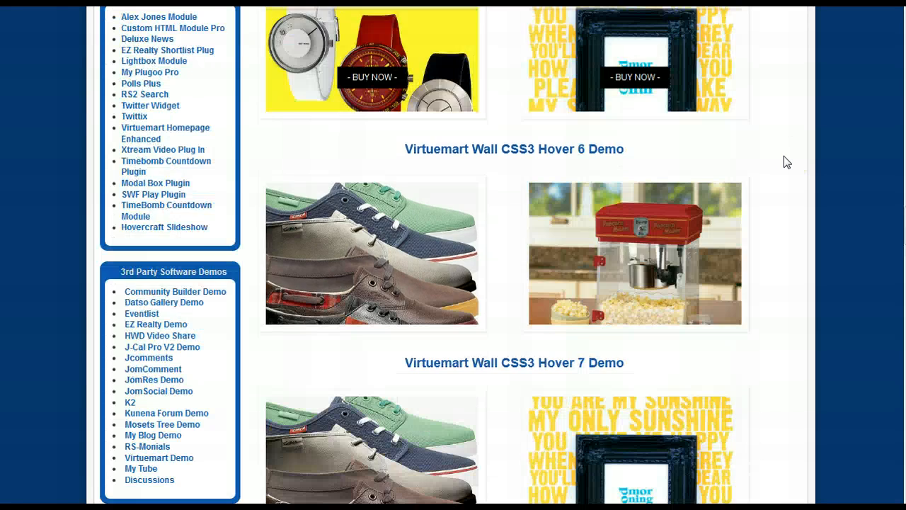
pyautogui.scroll(15, 783, 162)
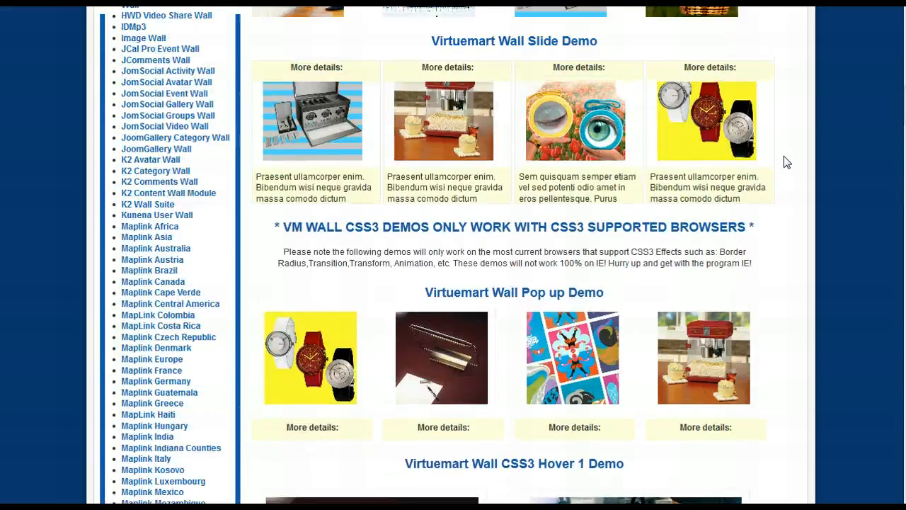
pyautogui.scroll(5, 784, 155)
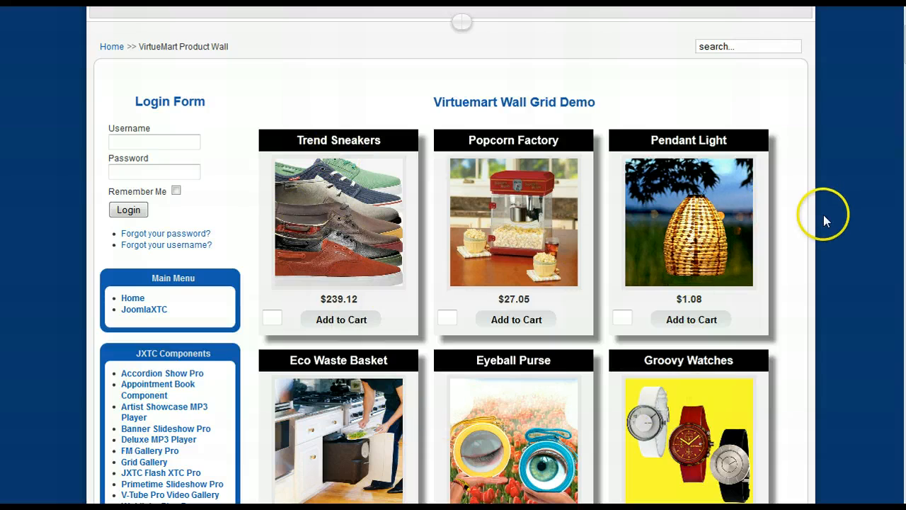
pyautogui.scroll(-6, 816, 221)
pyautogui.scroll(-15, 816, 221)
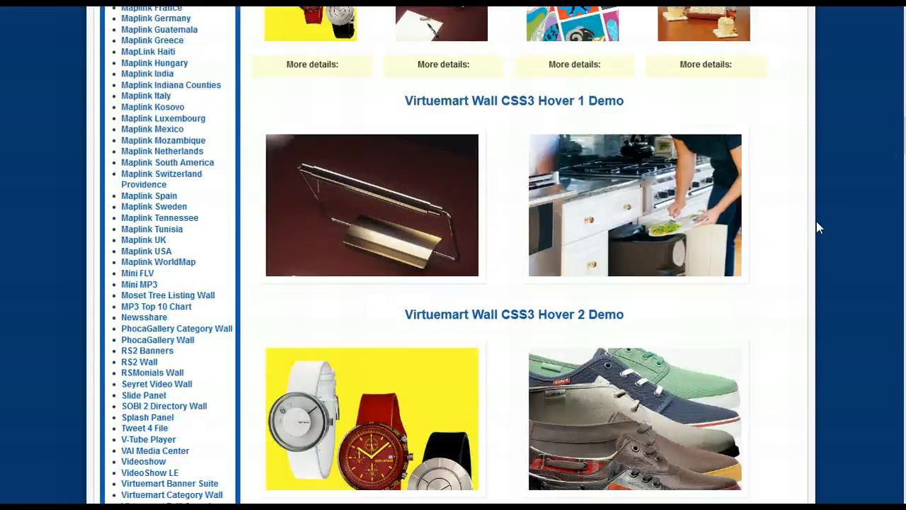
pyautogui.scroll(-12, 816, 221)
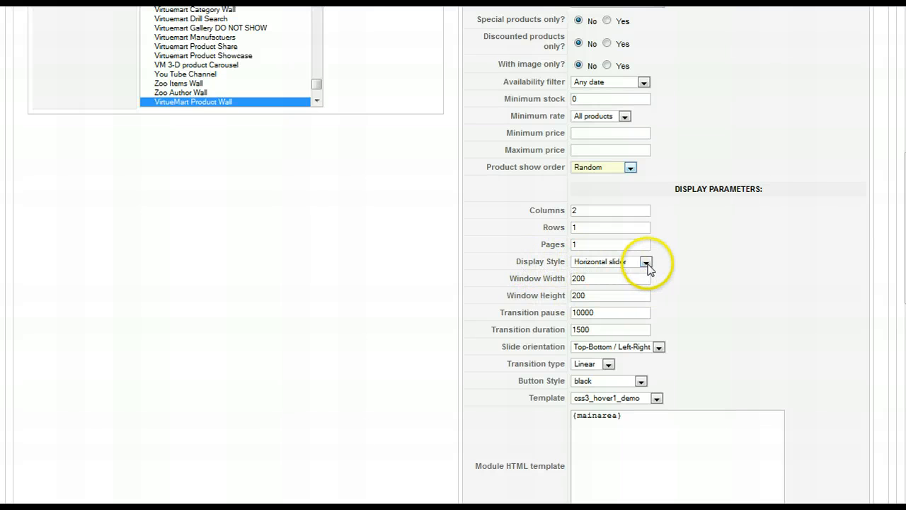
# Check the available Display Style options for the module and choose Horizontal slider
pyautogui.click(647, 262)
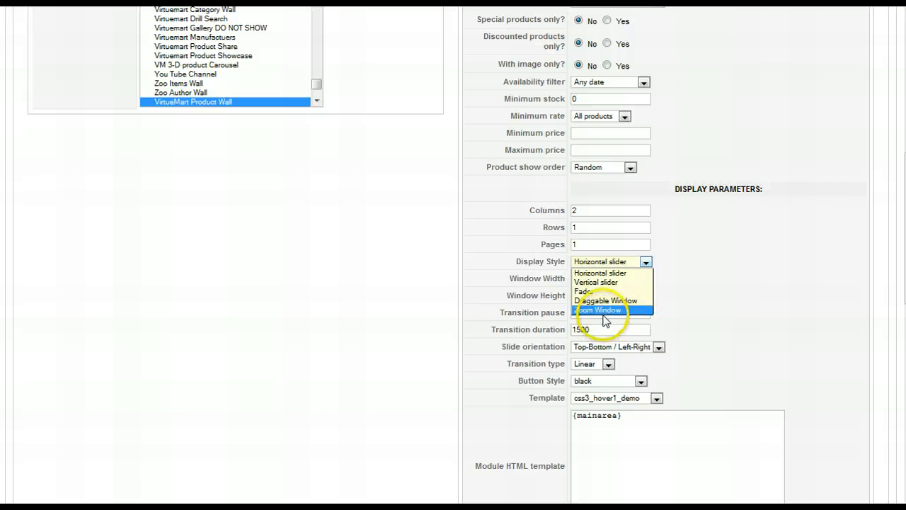
pyautogui.click(598, 274)
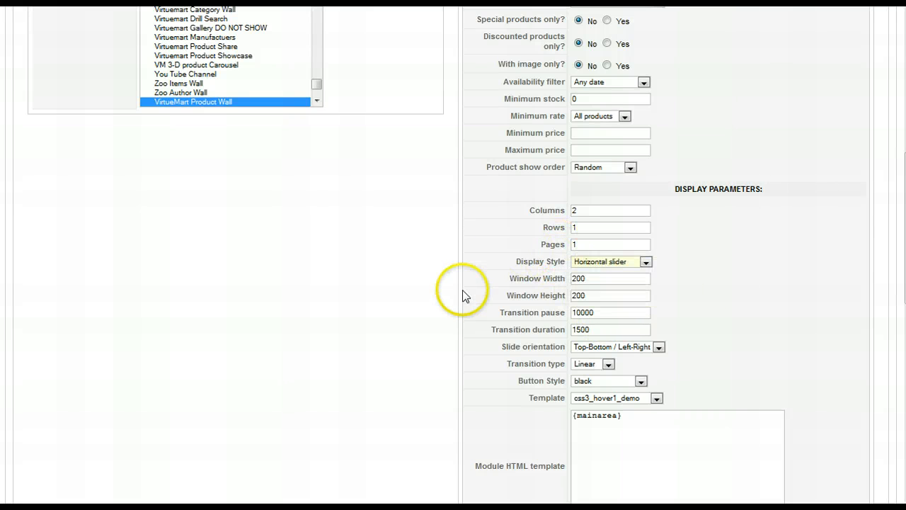
pyautogui.click(644, 262)
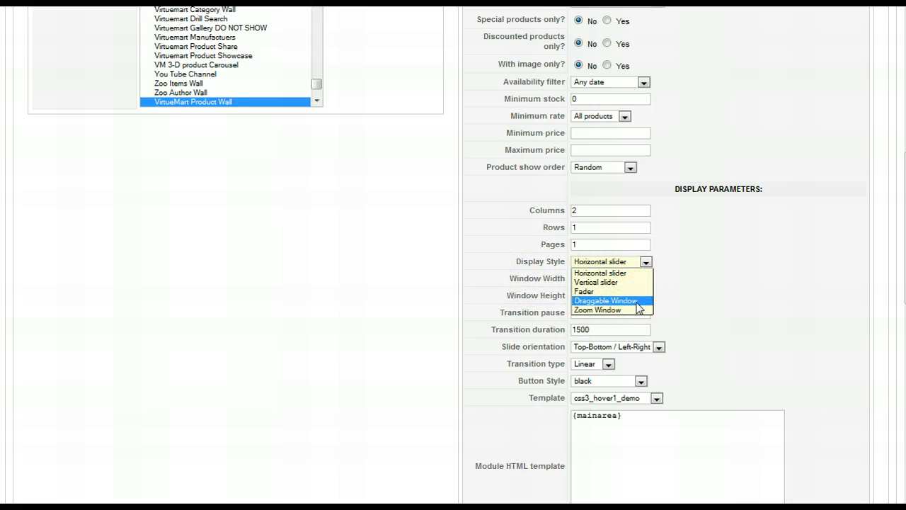
pyautogui.click(618, 274)
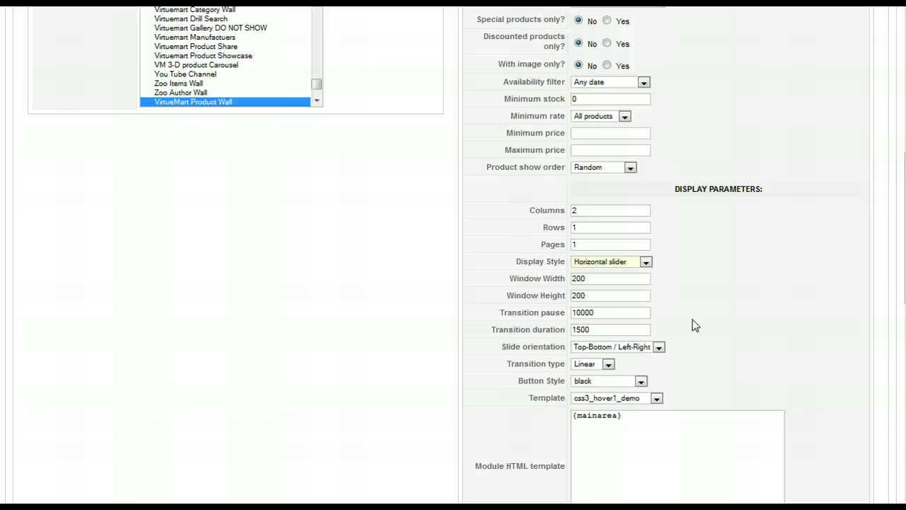
# Check which button styles are available for the module and close the list without choosing another one
pyautogui.click(640, 382)
pyautogui.moveTo(642, 400)
pyautogui.mouseDown()
pyautogui.moveTo(640, 502)
pyautogui.moveTo(641, 402)
pyautogui.mouseUp()
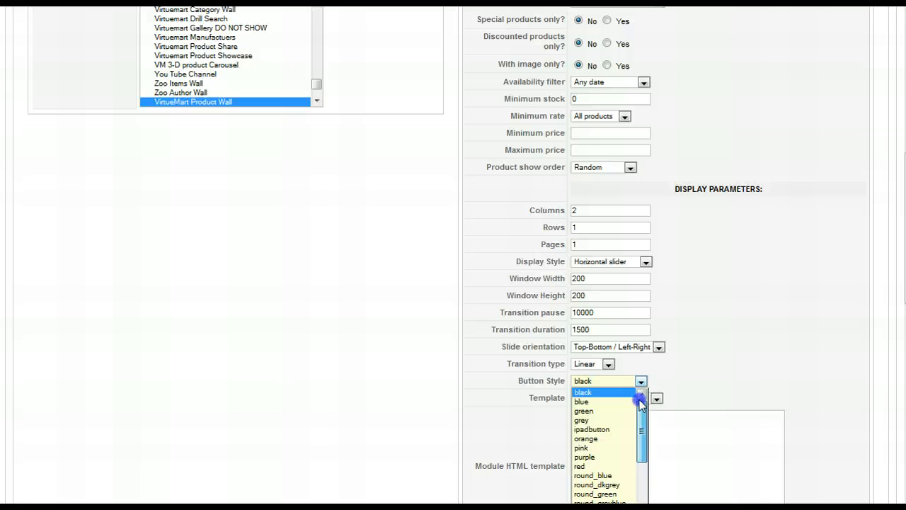
pyautogui.click(670, 356)
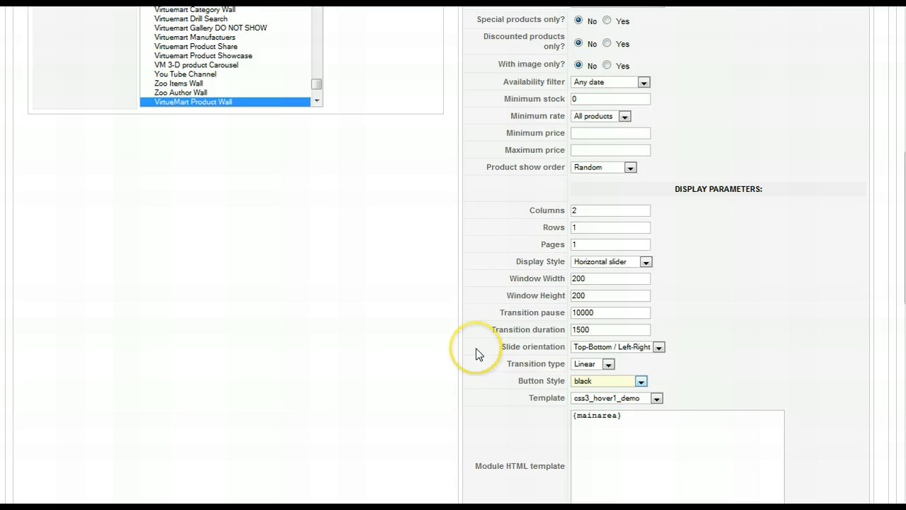
# Look through the available wall templates and choose css3_hover1_demo
pyautogui.scroll(-4, 475, 354)
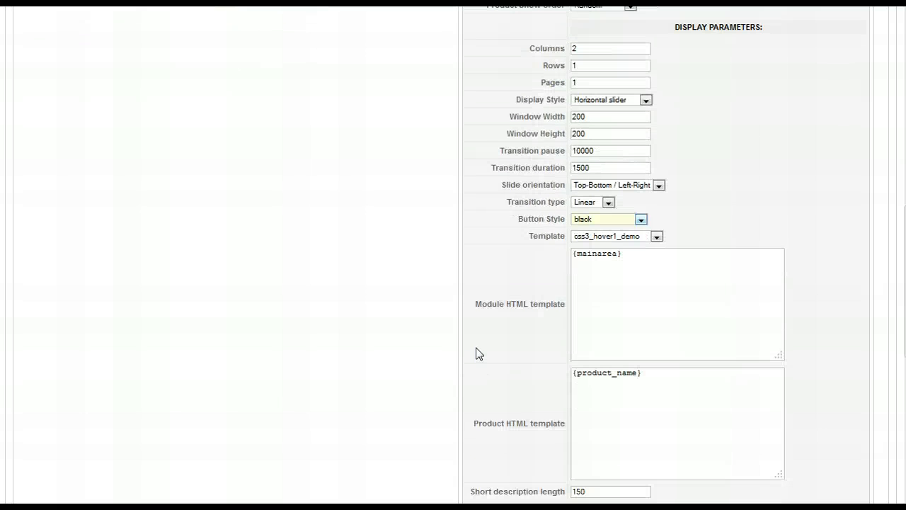
pyautogui.moveTo(549, 241)
pyautogui.click(657, 238)
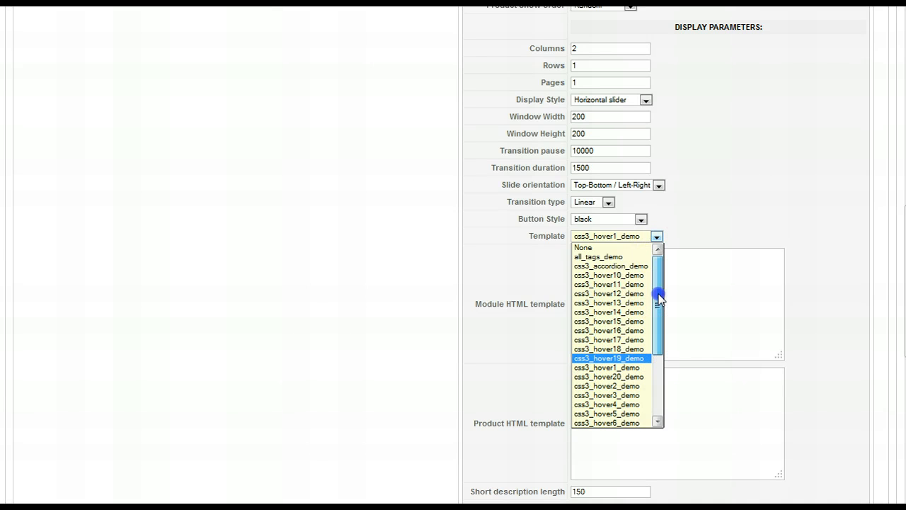
pyautogui.moveTo(657, 295); pyautogui.dragTo(659, 277)
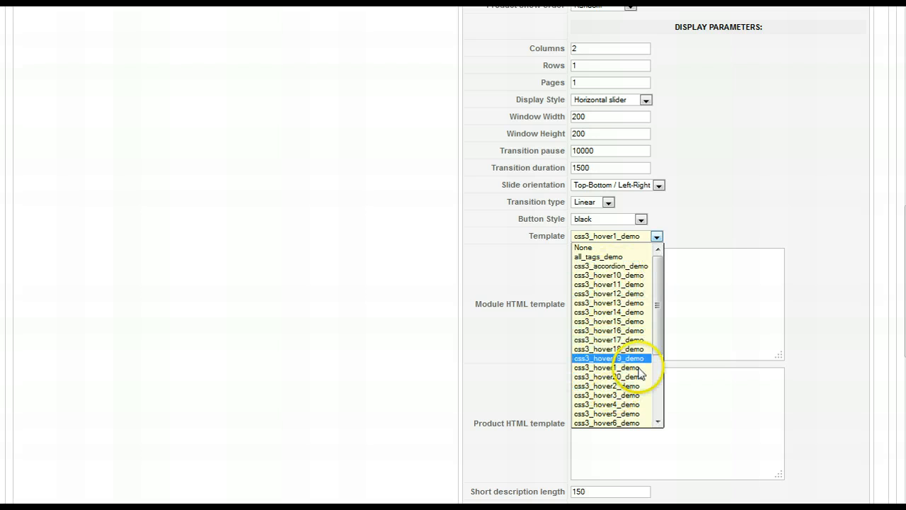
pyautogui.moveTo(657, 291); pyautogui.dragTo(652, 317)
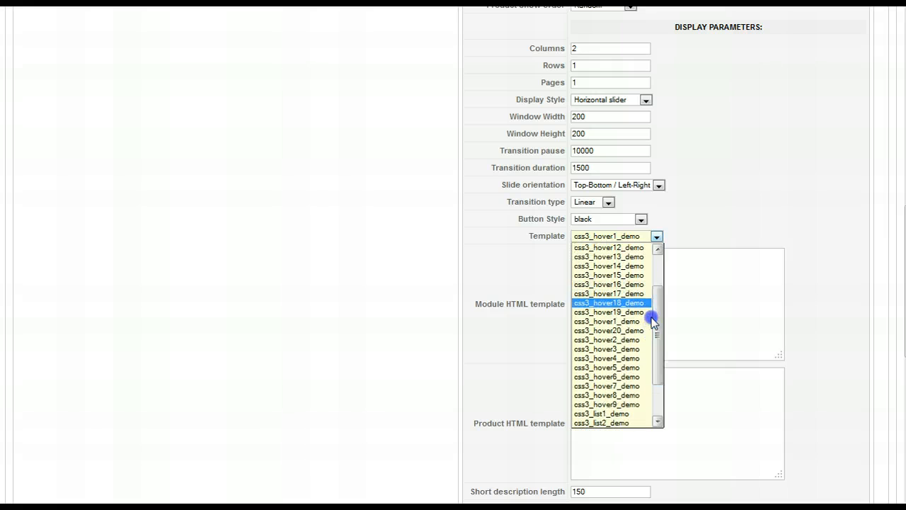
pyautogui.click(609, 322)
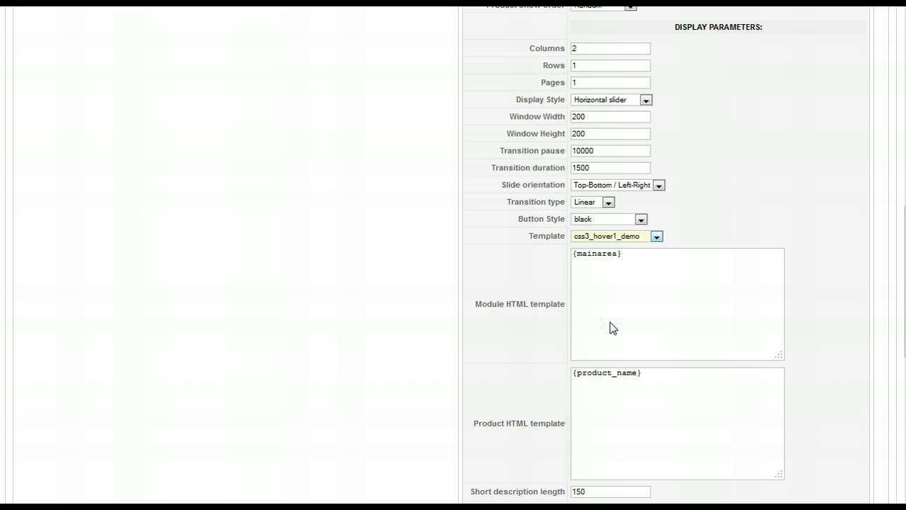
pyautogui.click(686, 312)
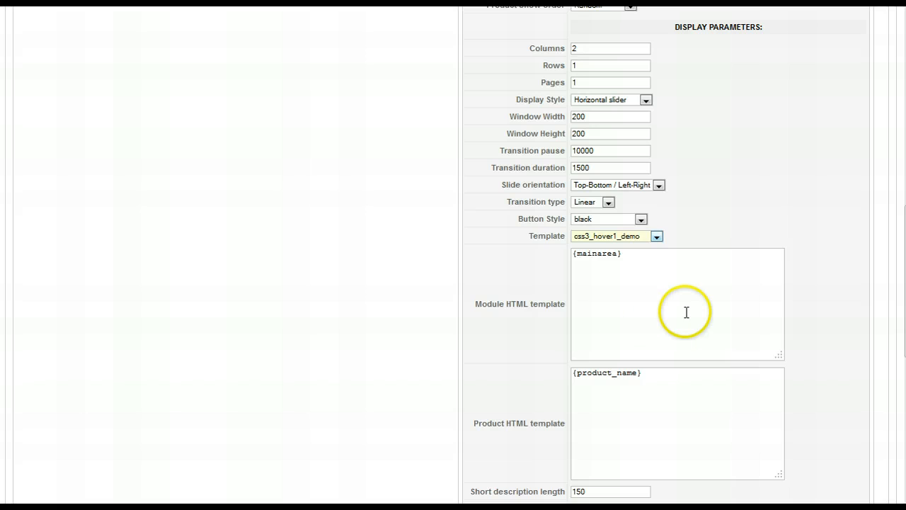
# Set the module's Template to css3_hover2_demo
pyautogui.click(657, 236)
pyautogui.click(616, 340)
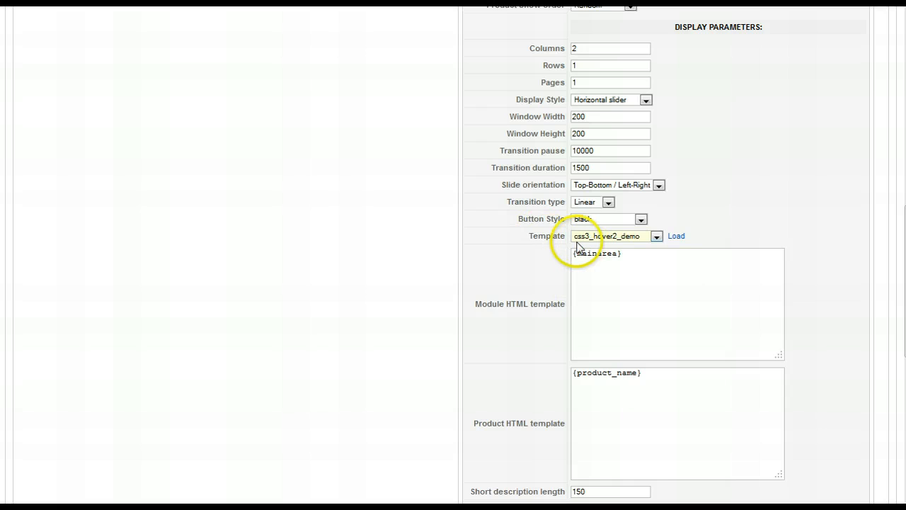
pyautogui.moveTo(523, 242)
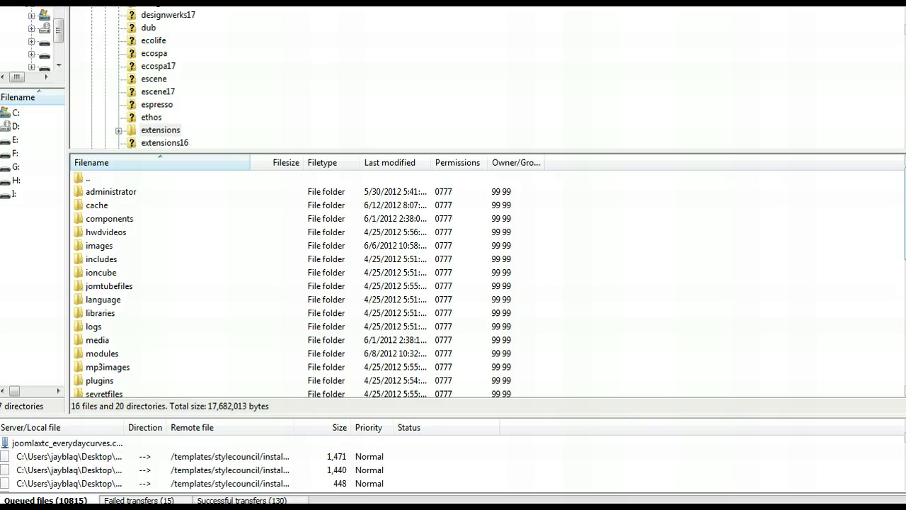
# Open the mod_jxtc_vmwall folder inside the site's modules folder on the FTP server
pyautogui.scroll(-3, 359, 317)
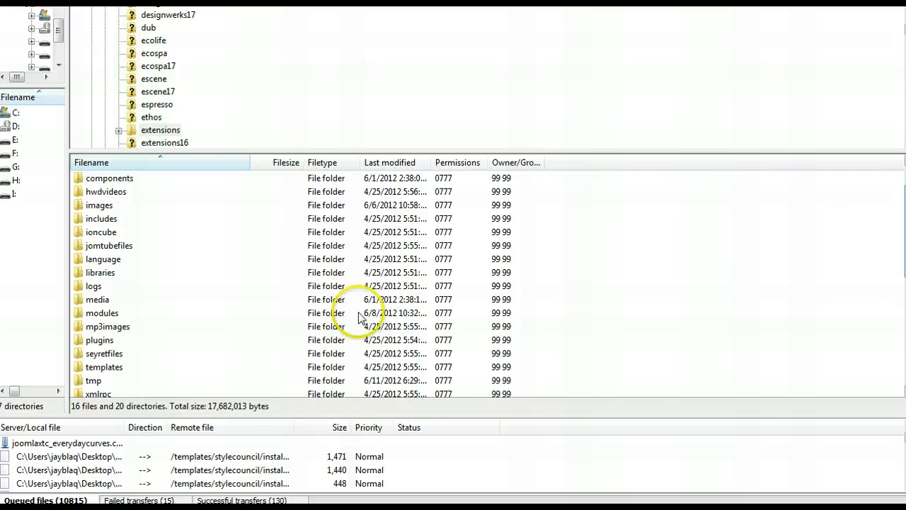
pyautogui.click(94, 313)
pyautogui.doubleClick(94, 313)
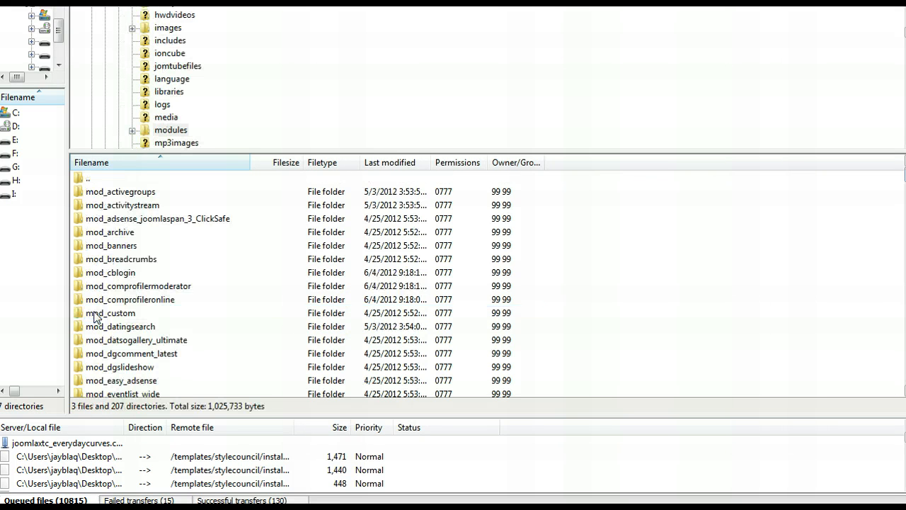
pyautogui.scroll(-16, 189, 243)
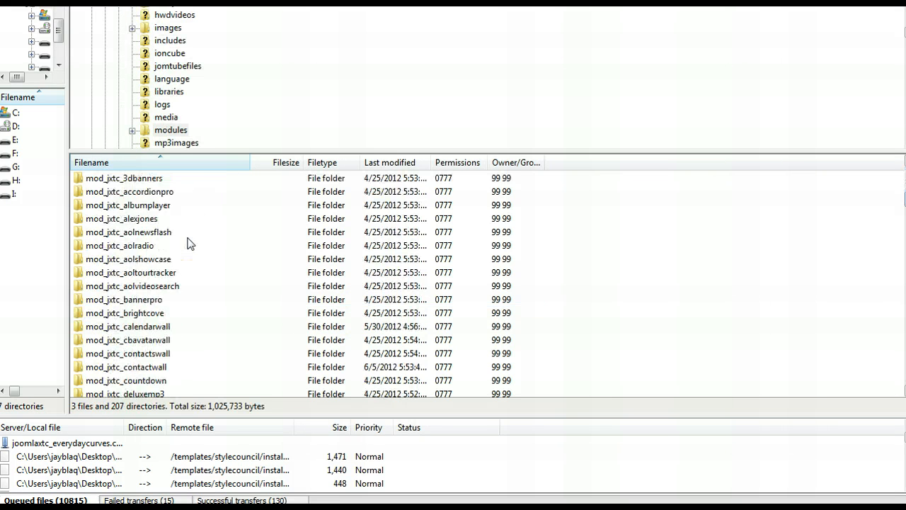
pyautogui.scroll(-20, 189, 244)
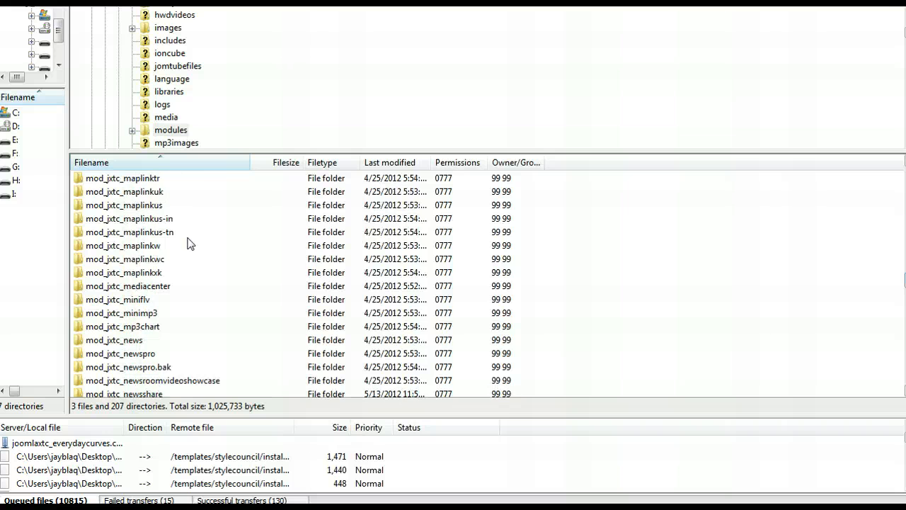
pyautogui.scroll(-12, 189, 244)
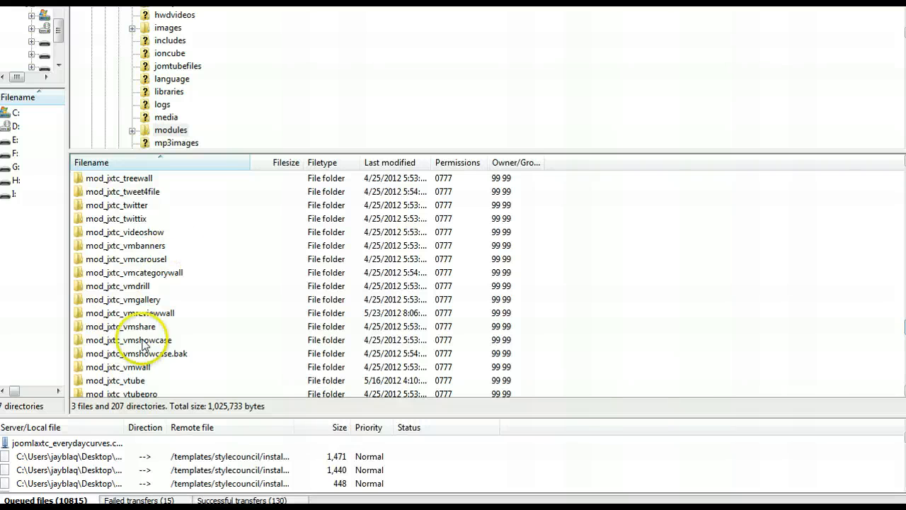
pyautogui.doubleClick(122, 368)
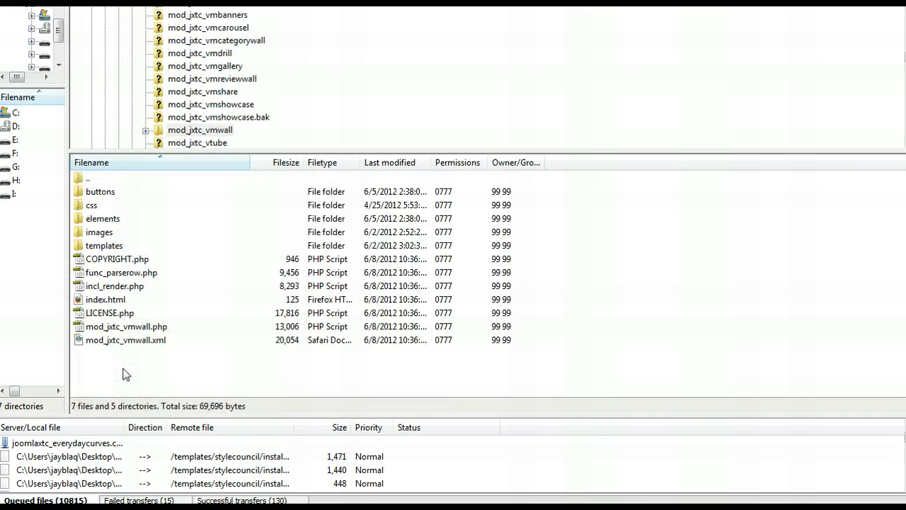
# Open css3_hover2_demo in the module's templates folder and go through its element.html, module.html, more.html and template.css files
pyautogui.doubleClick(103, 246)
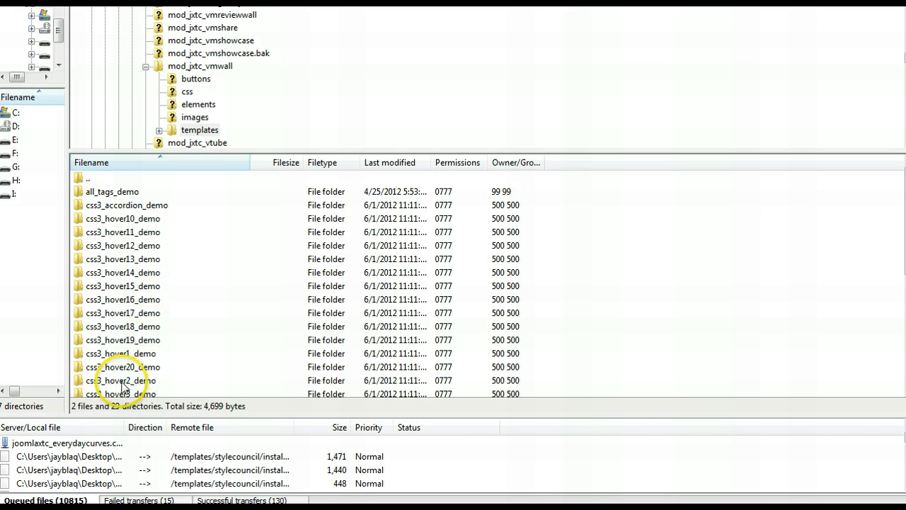
pyautogui.doubleClick(121, 383)
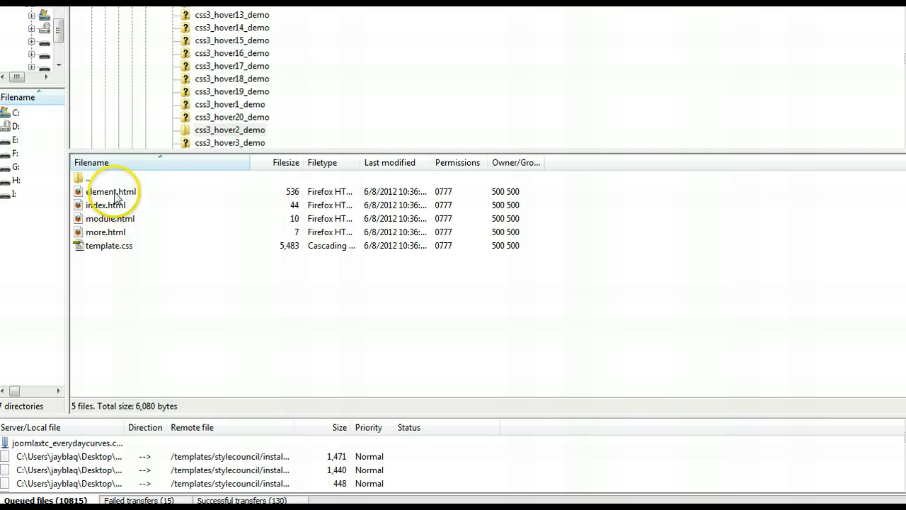
pyautogui.click(115, 192)
pyautogui.click(112, 219)
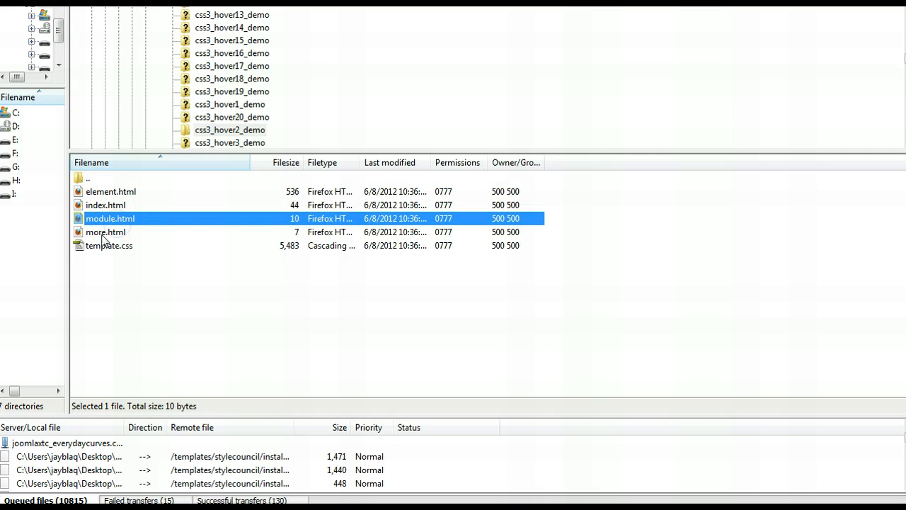
pyautogui.click(103, 234)
pyautogui.click(106, 248)
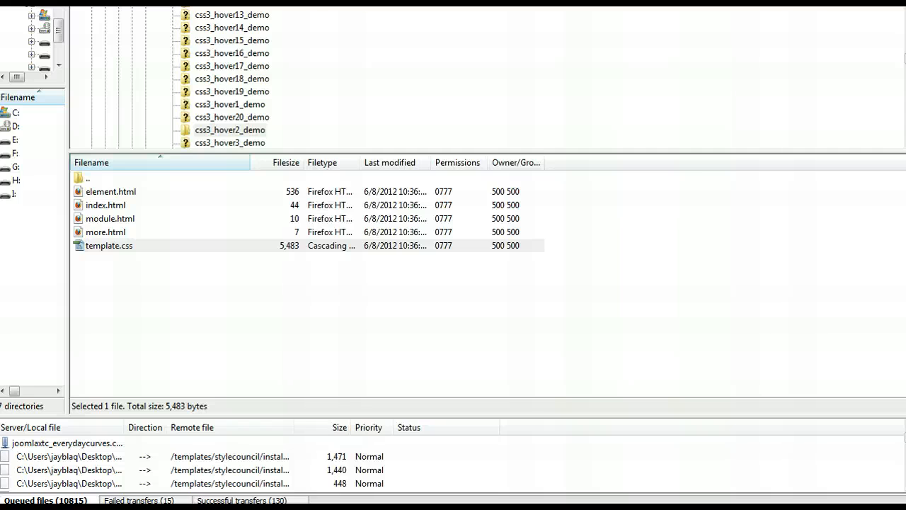
# Compare module.html and element.html in the FTP client with the Module and Product HTML template fields in the Joomla module settings
pyautogui.hotkey('alt', 'Tab')
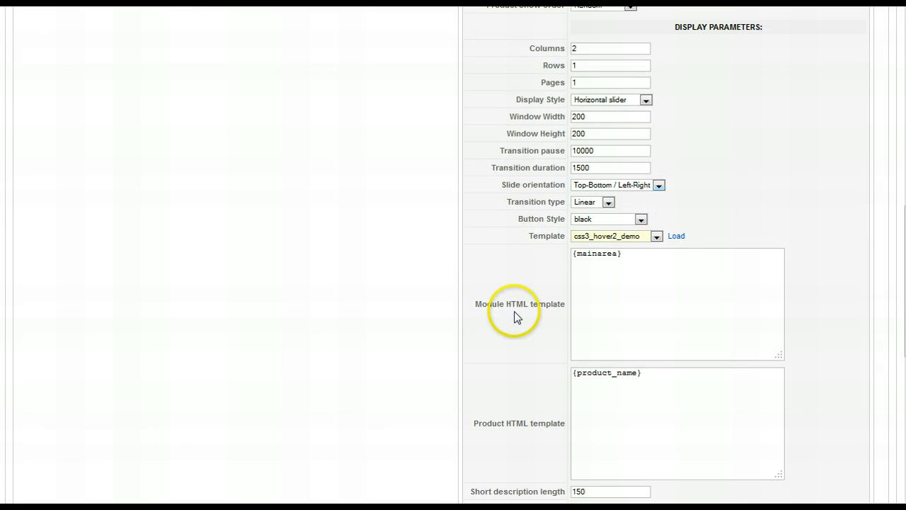
pyautogui.moveTo(528, 309)
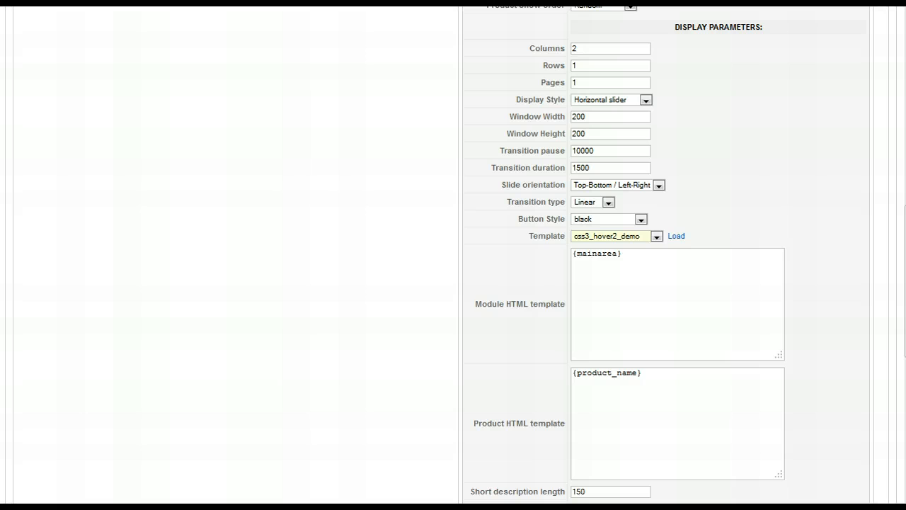
pyautogui.hotkey('alt', 'Tab')
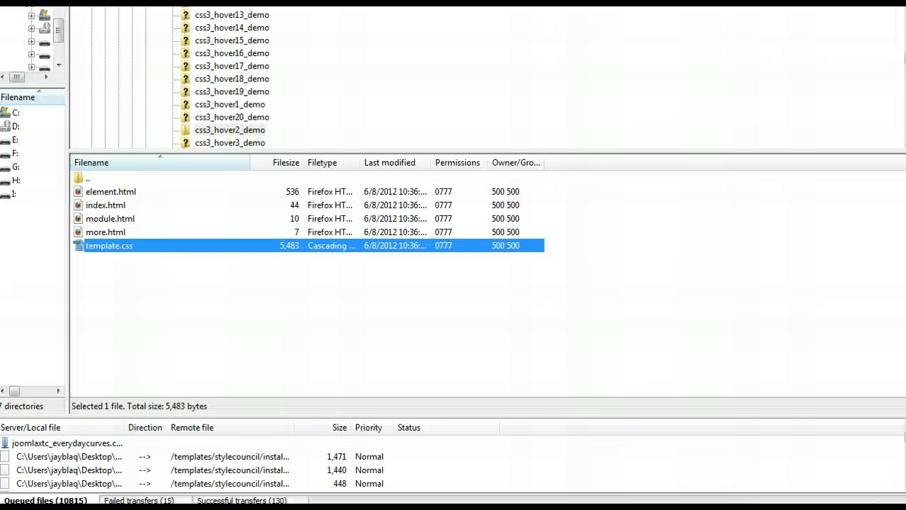
pyautogui.click(118, 221)
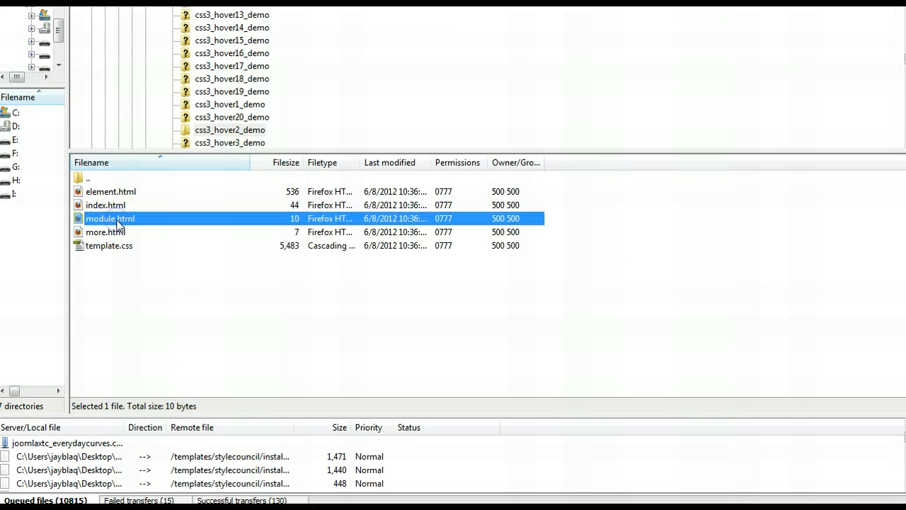
pyautogui.click(152, 508)
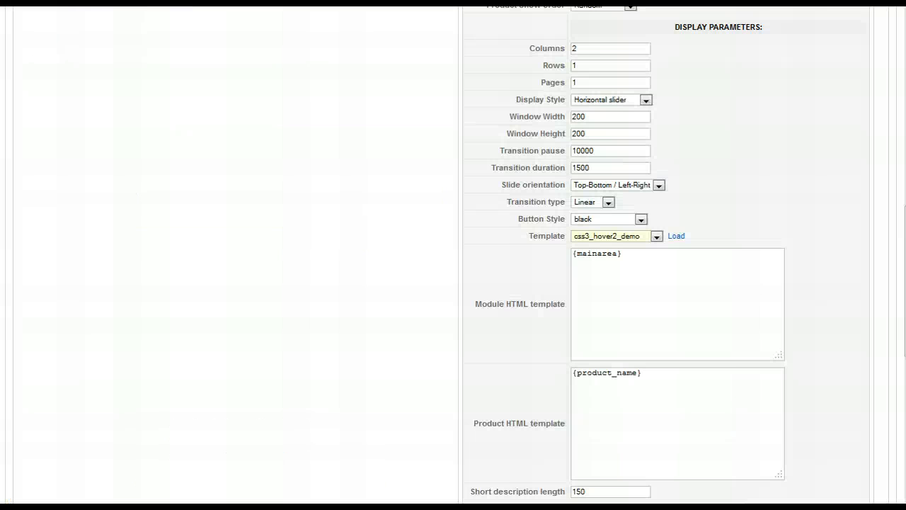
pyautogui.moveTo(495, 430)
pyautogui.hotkey('alt', 'Tab')
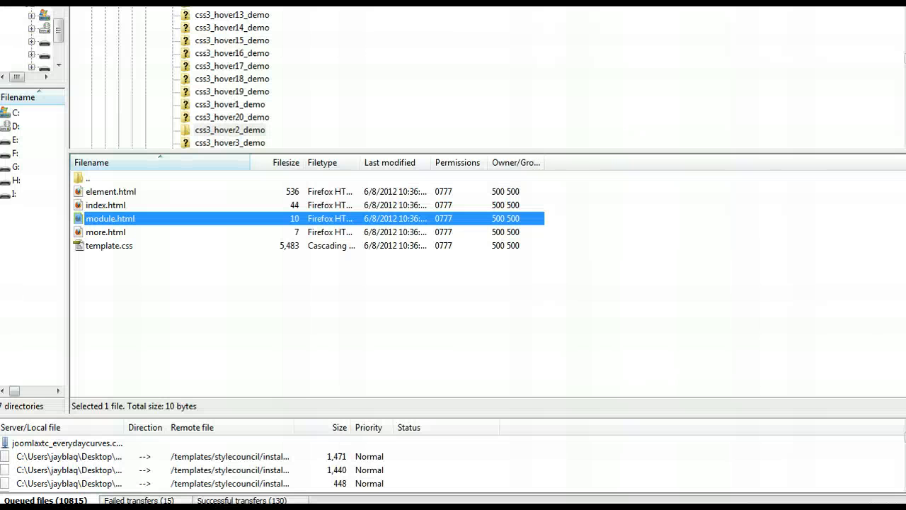
pyautogui.click(103, 193)
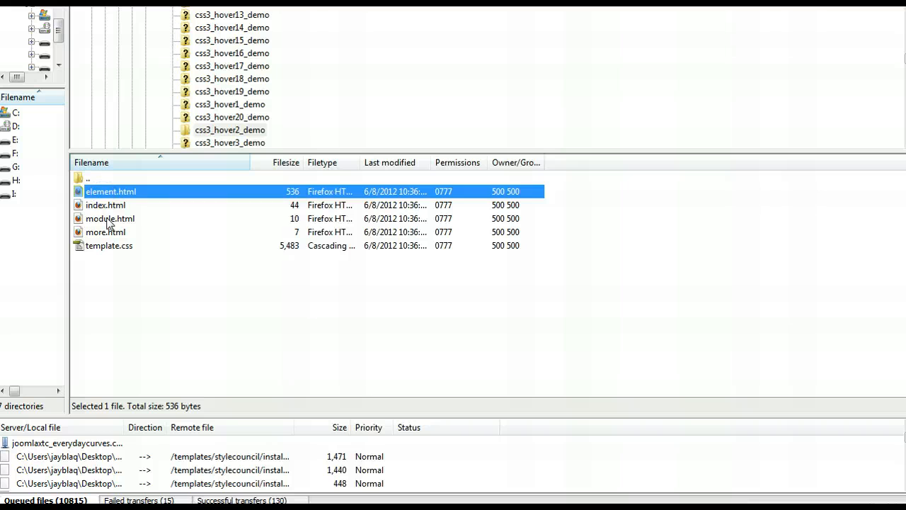
pyautogui.click(108, 219)
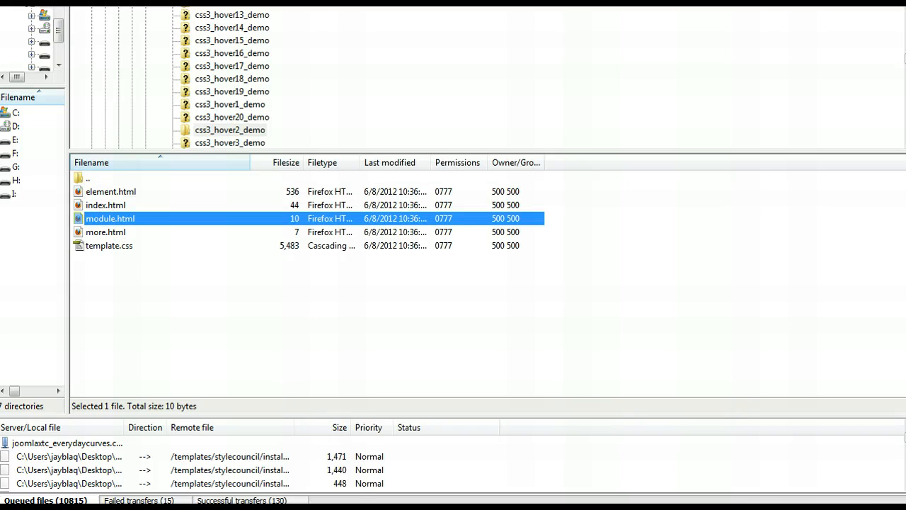
# Compare the 'More' Content HTML template field in Joomla with more.html on the server, then examine index.html and element.html
pyautogui.hotkey('alt', 'Tab')
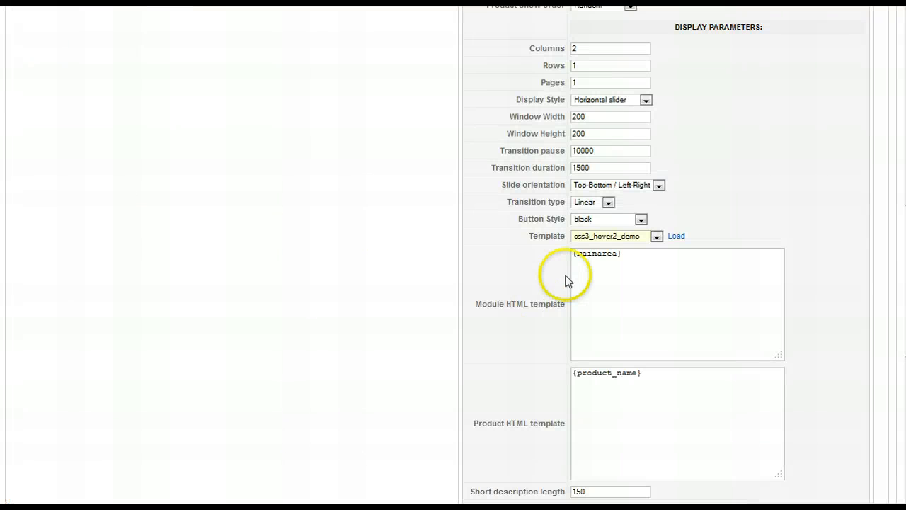
pyautogui.scroll(-5, 566, 279)
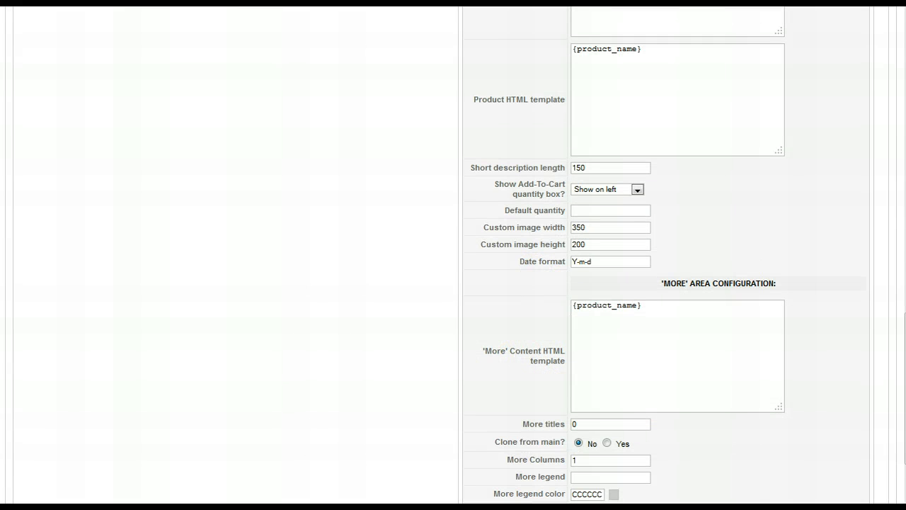
pyautogui.hotkey('alt', 'Tab')
pyautogui.click(106, 234)
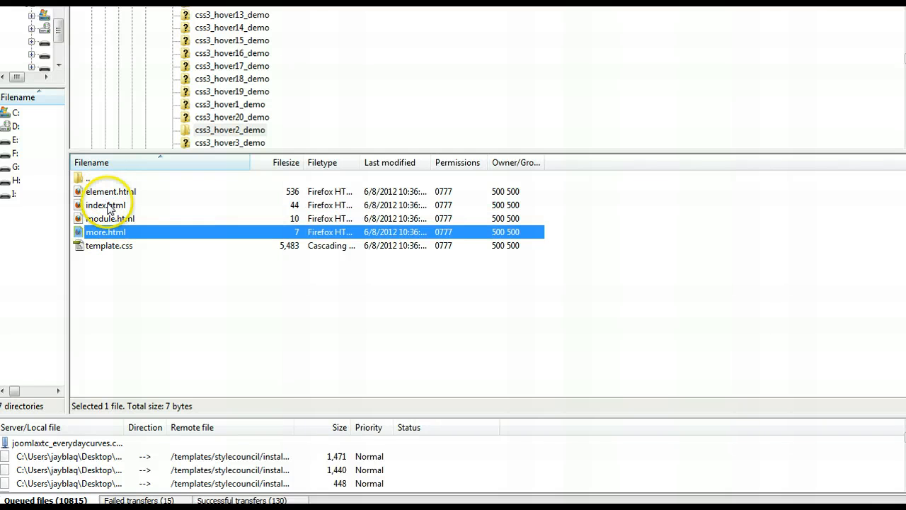
pyautogui.click(108, 205)
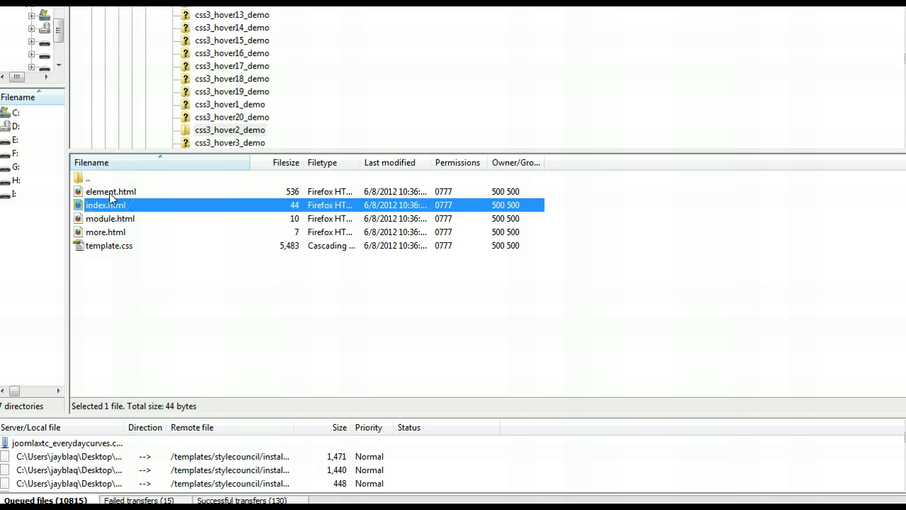
pyautogui.click(111, 197)
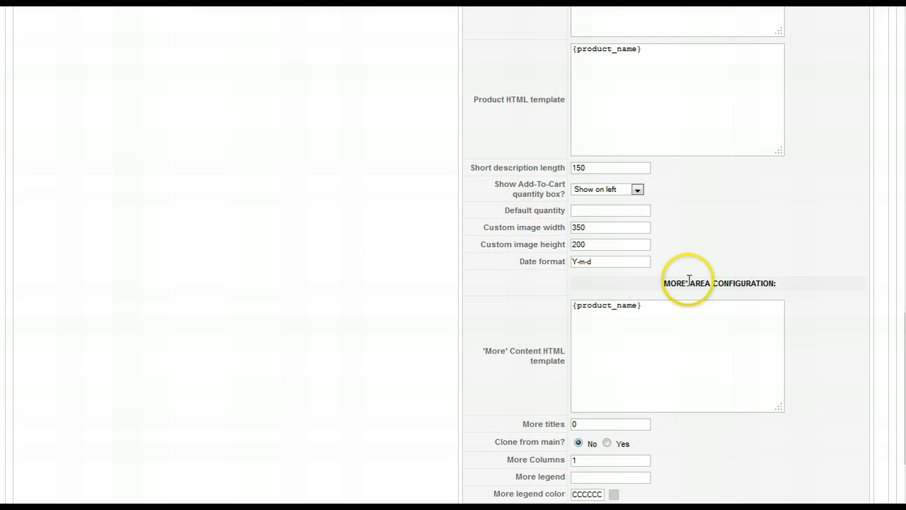
# Back in the Joomla module settings, load the css3_hover2_demo template into the HTML template fields
pyautogui.scroll(4, 684, 279)
pyautogui.scroll(2, 688, 279)
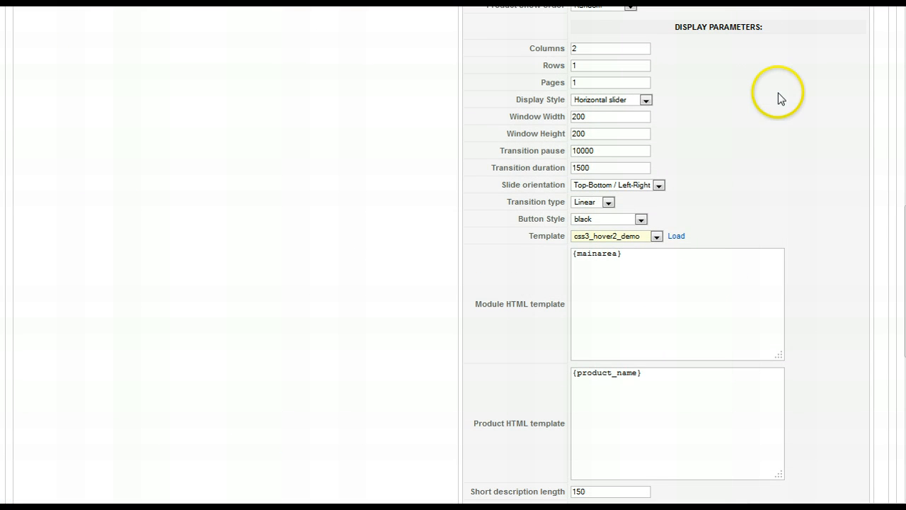
pyautogui.click(676, 237)
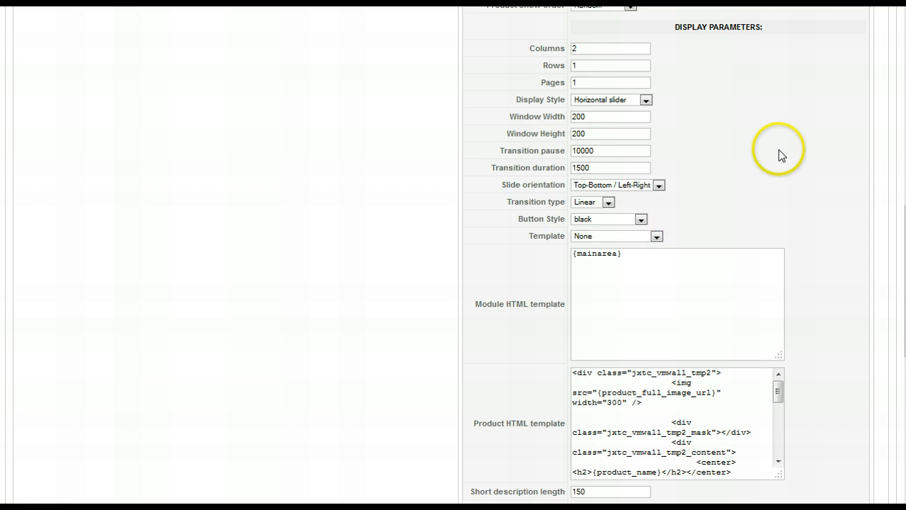
# Add {morearea} on a new line below {mainarea} in the Module HTML template
pyautogui.scroll(-2, 778, 155)
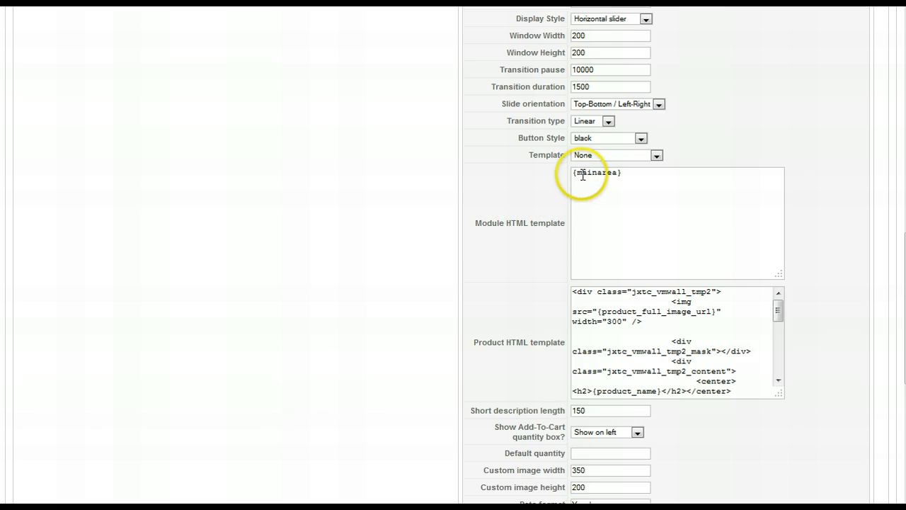
pyautogui.click(619, 173)
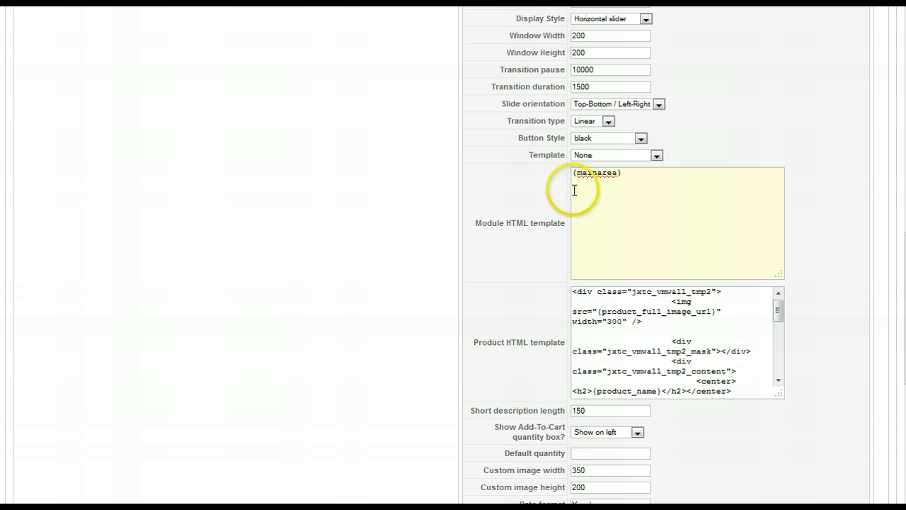
pyautogui.click(657, 171)
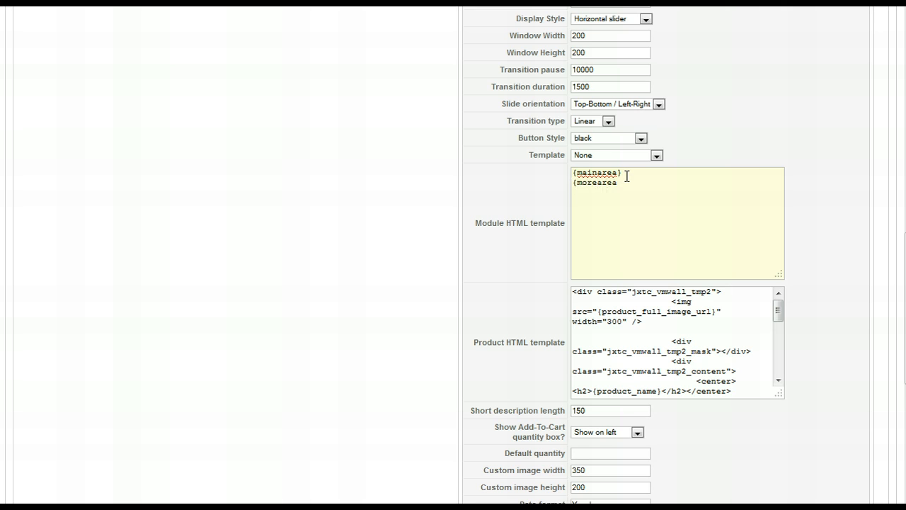
# Review the loaded Product HTML template and the 'More' area configuration
pyautogui.scroll(-5, 573, 317)
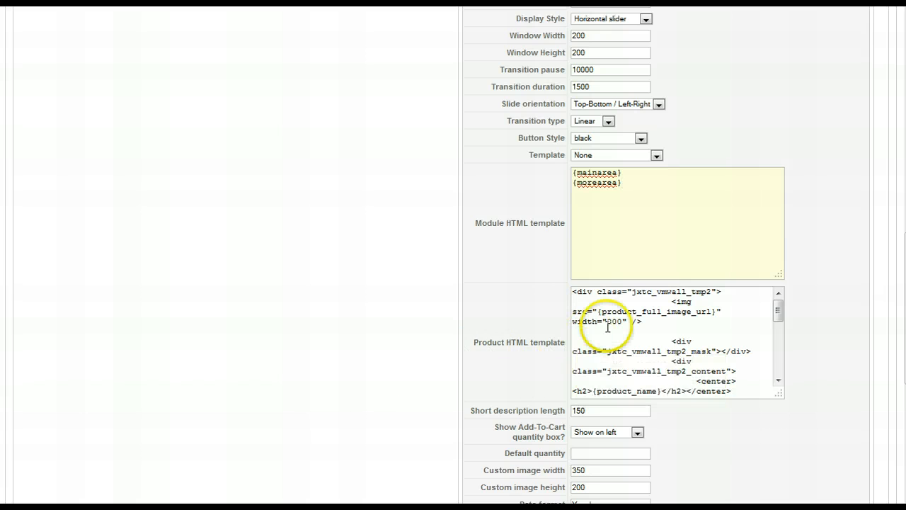
pyautogui.scroll(-5, 810, 309)
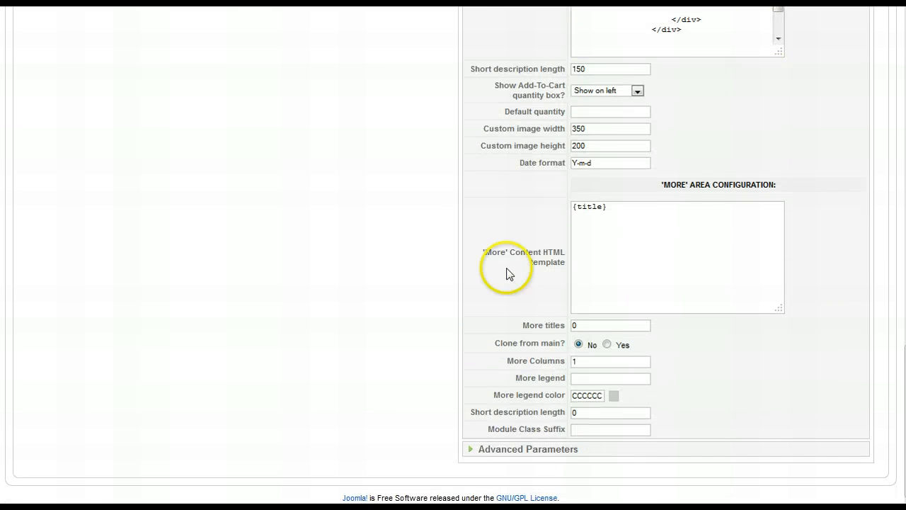
pyautogui.scroll(6, 685, 279)
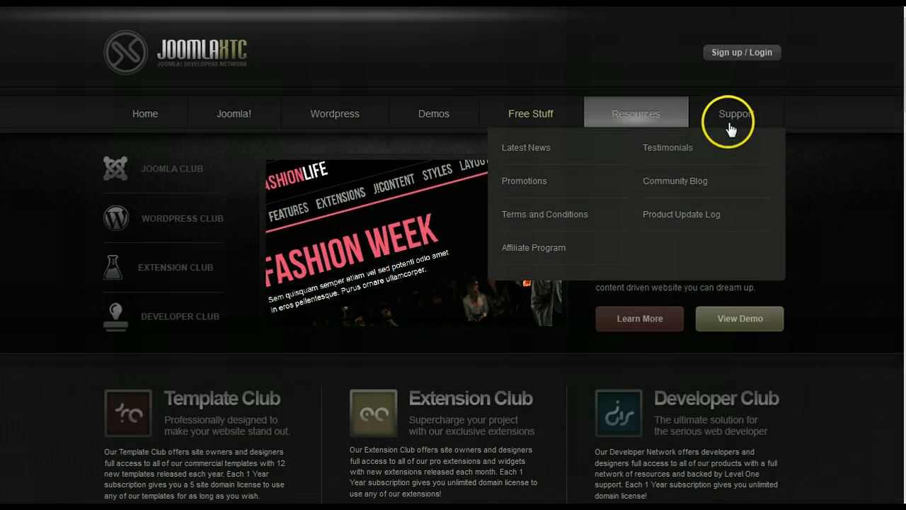
# On the JoomlaXTC website, go to the Joomla Documentation and open its Modules section
pyautogui.moveTo(731, 122)
pyautogui.click(755, 149)
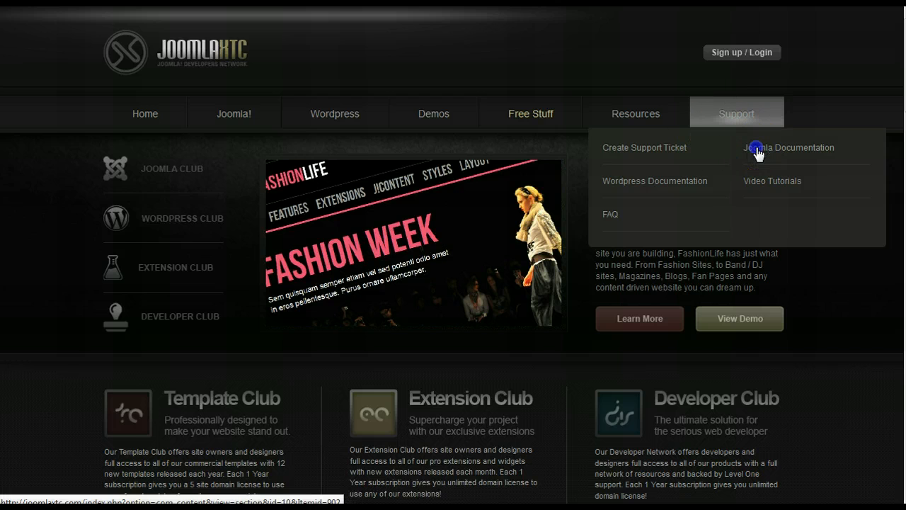
pyautogui.scroll(-5, 205, 196)
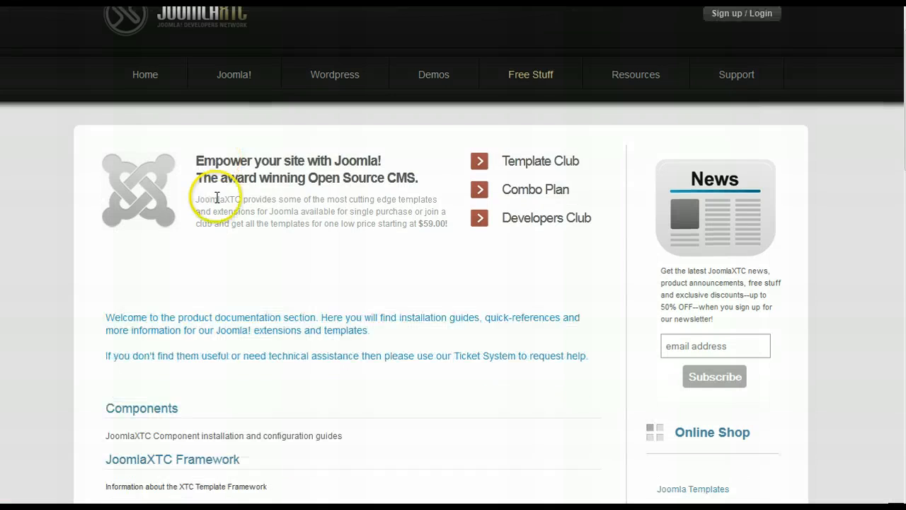
pyautogui.scroll(-3, 216, 202)
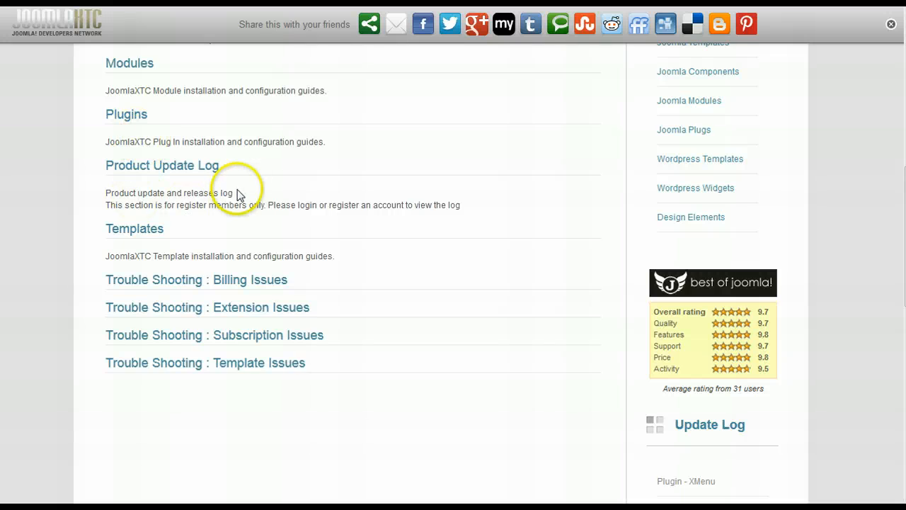
pyautogui.scroll(2, 239, 192)
pyautogui.click(121, 225)
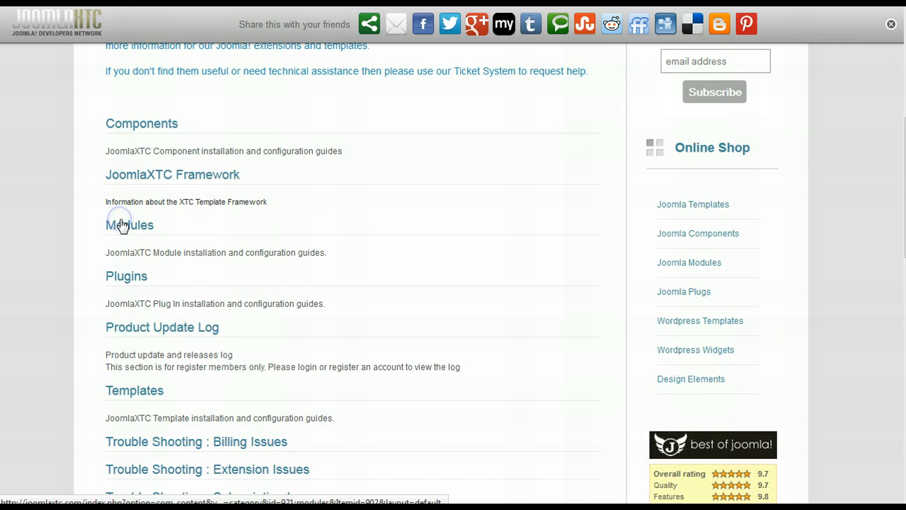
# On the last page of the Modules documentation list, open the VirtueMart Product Wall guide
pyautogui.scroll(-10, 122, 225)
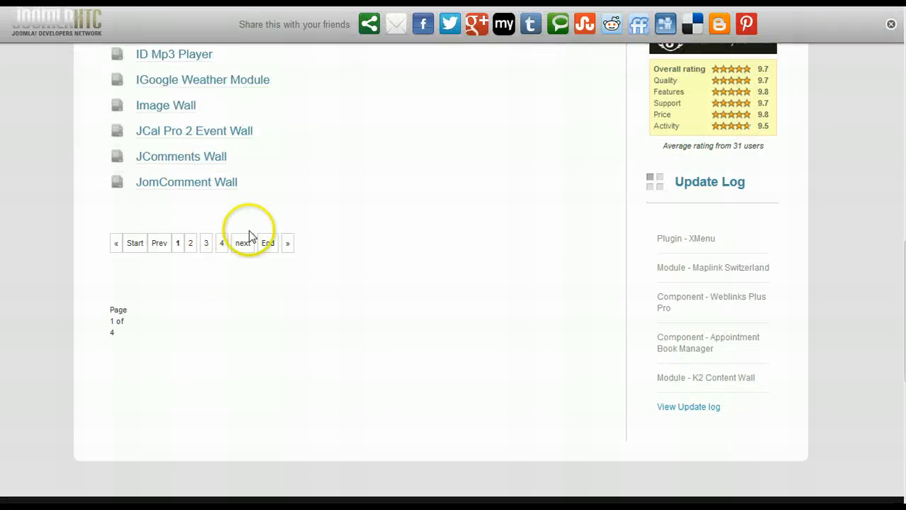
pyautogui.click(274, 244)
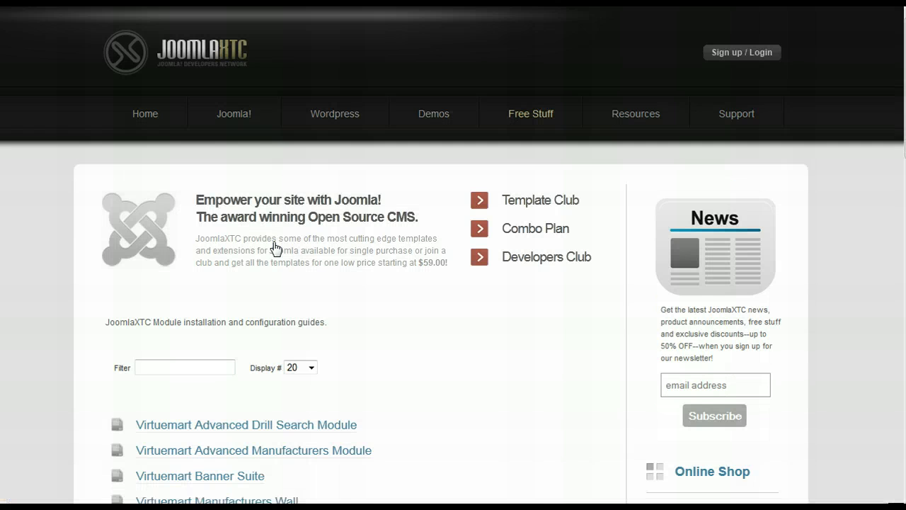
pyautogui.scroll(-3, 274, 242)
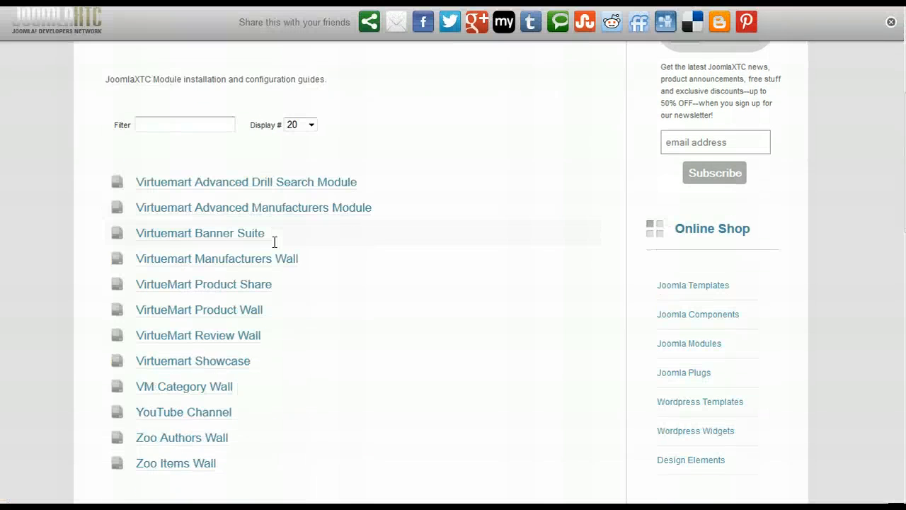
pyautogui.click(201, 311)
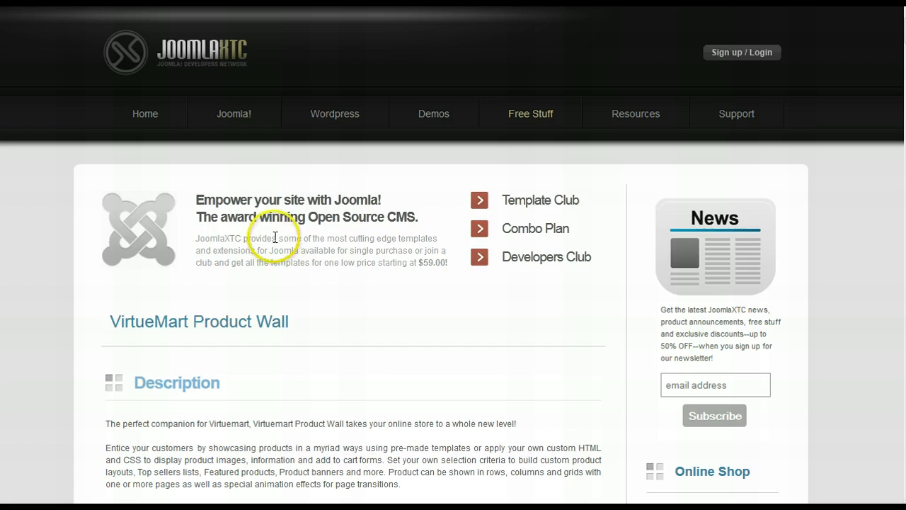
# Read through the guide's module parameters and the tags available for the Module and Main Content HTML templates
pyautogui.scroll(-3, 256, 205)
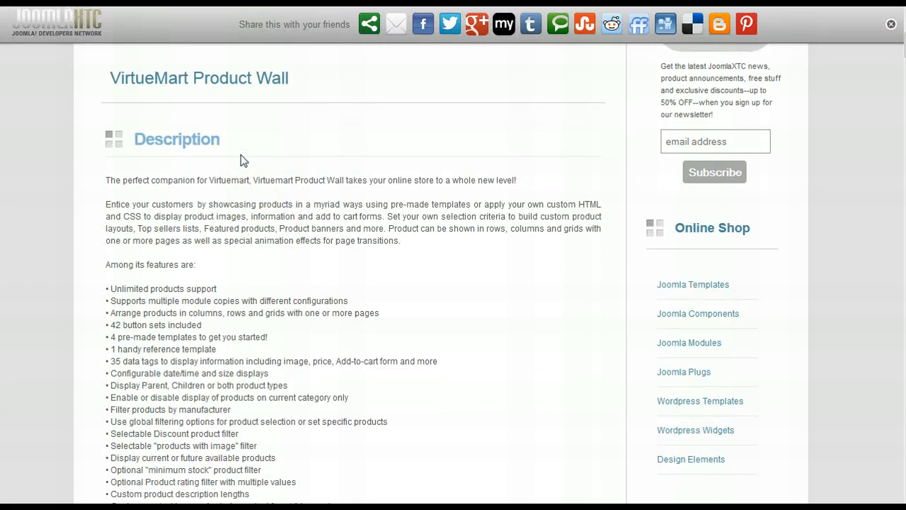
pyautogui.scroll(-3, 240, 154)
pyautogui.scroll(-6, 241, 154)
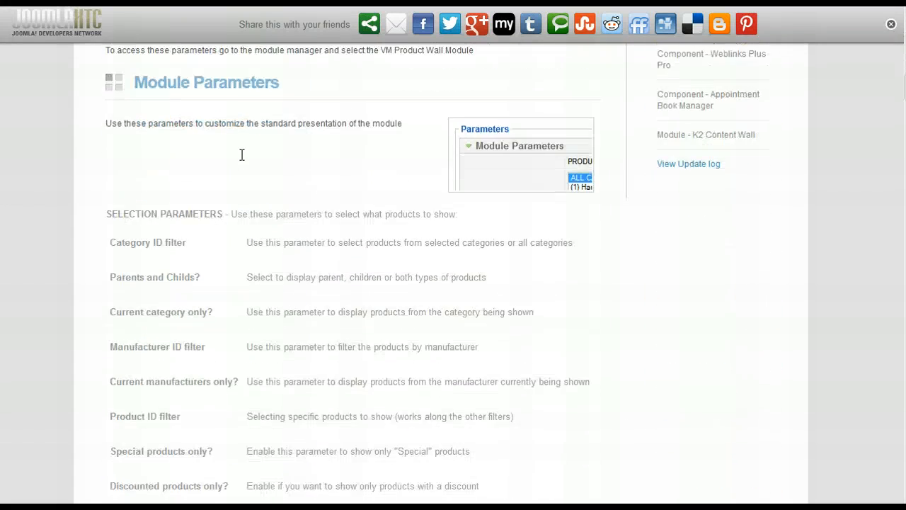
pyautogui.scroll(-10, 241, 155)
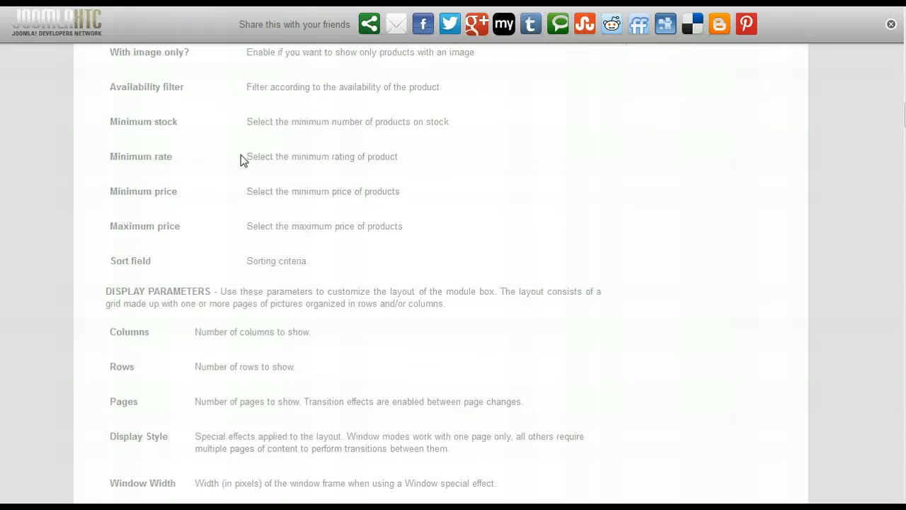
pyautogui.scroll(-6, 241, 154)
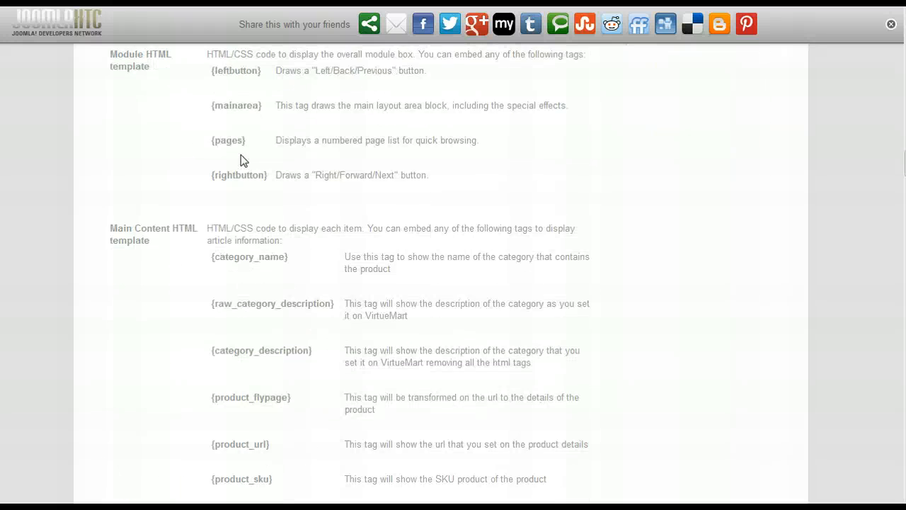
pyautogui.scroll(1, 240, 154)
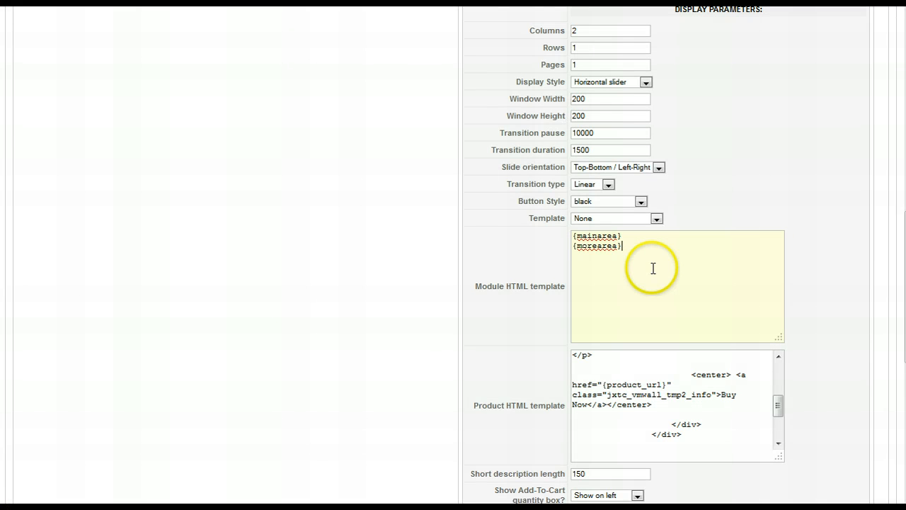
# Back in the Joomla module settings, remove the {morearea} tag from the Module HTML template
pyautogui.click(620, 235)
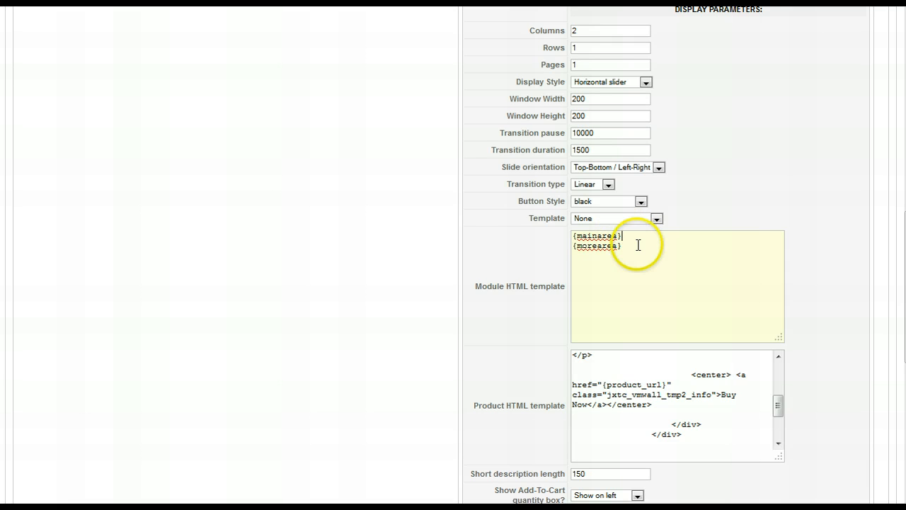
pyautogui.click(622, 246)
pyautogui.moveTo(630, 251); pyautogui.dragTo(571, 247)
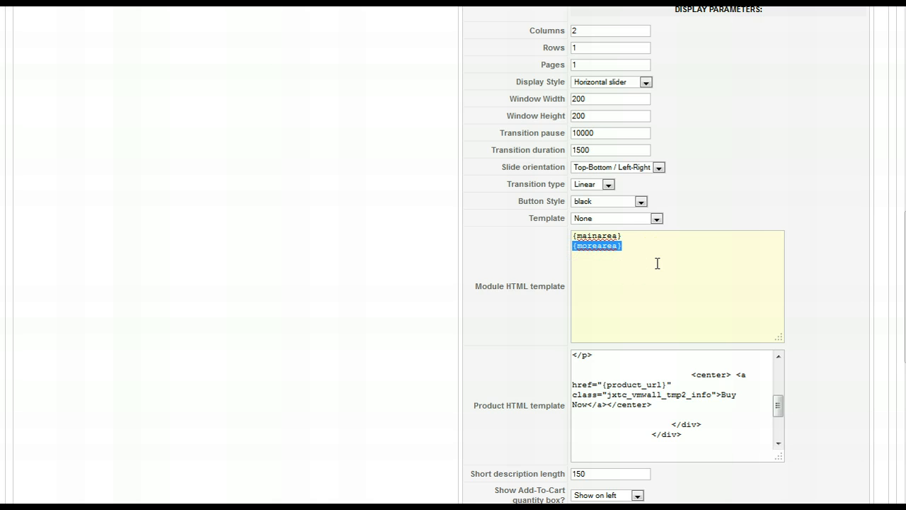
pyautogui.press('Delete')
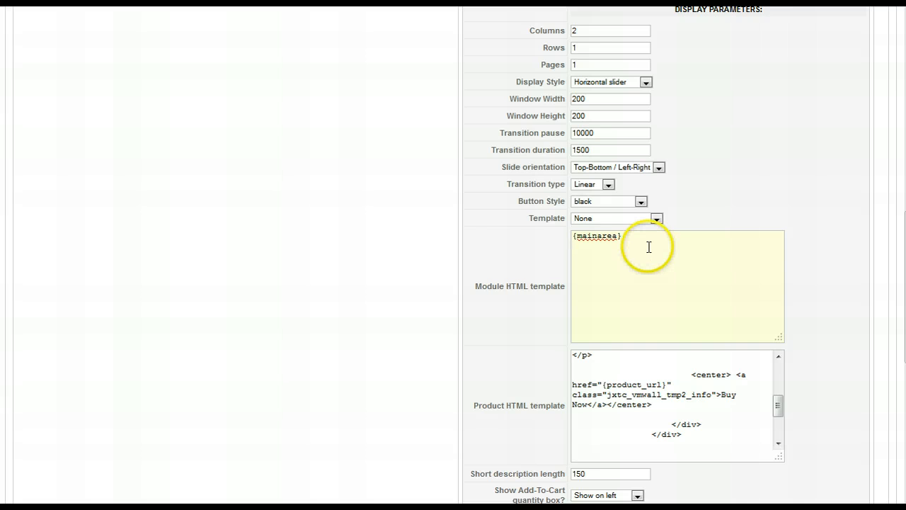
# Add {leftbutton} before and {rightbutton} after {mainarea} in the Module HTML template
pyautogui.click(574, 236)
pyautogui.write('{leftb')
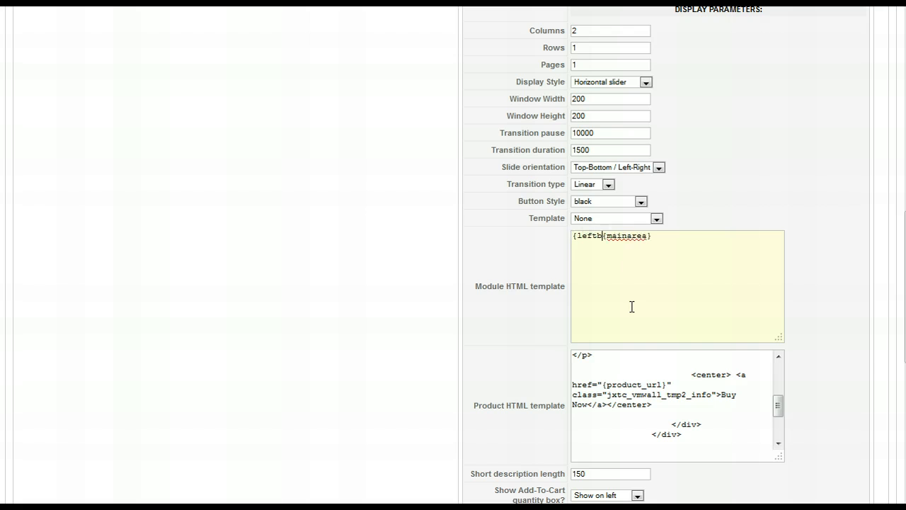
pyautogui.write('utton}')
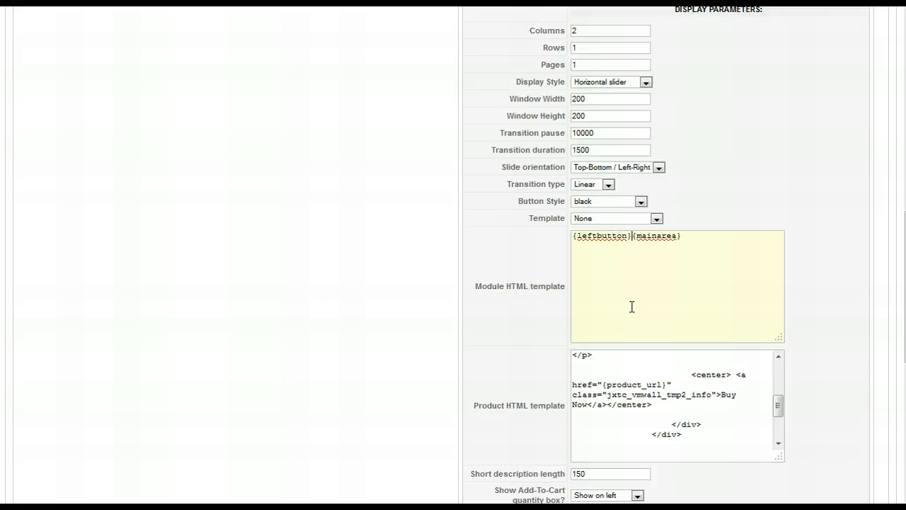
pyautogui.click(632, 303)
pyautogui.click(686, 234)
pyautogui.click(711, 278)
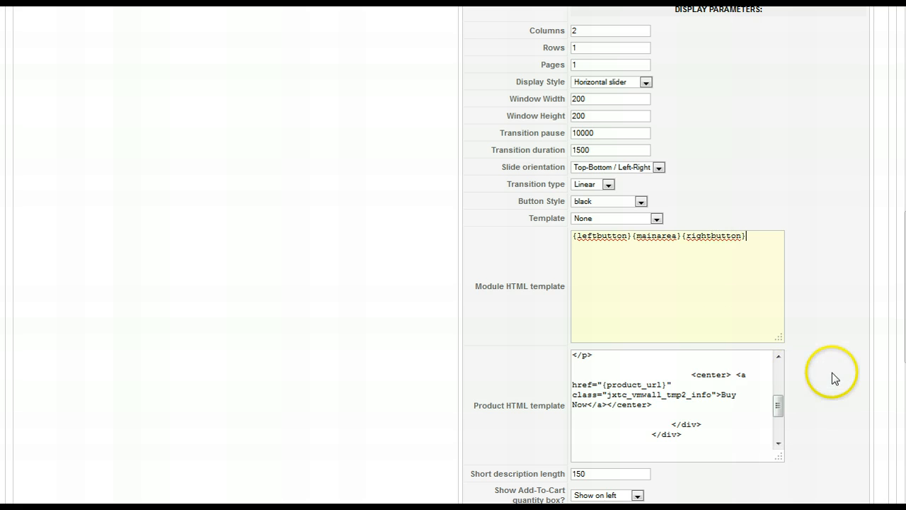
# Set the product image width to 200 in the img tag at the start of the Product HTML template
pyautogui.click(778, 403)
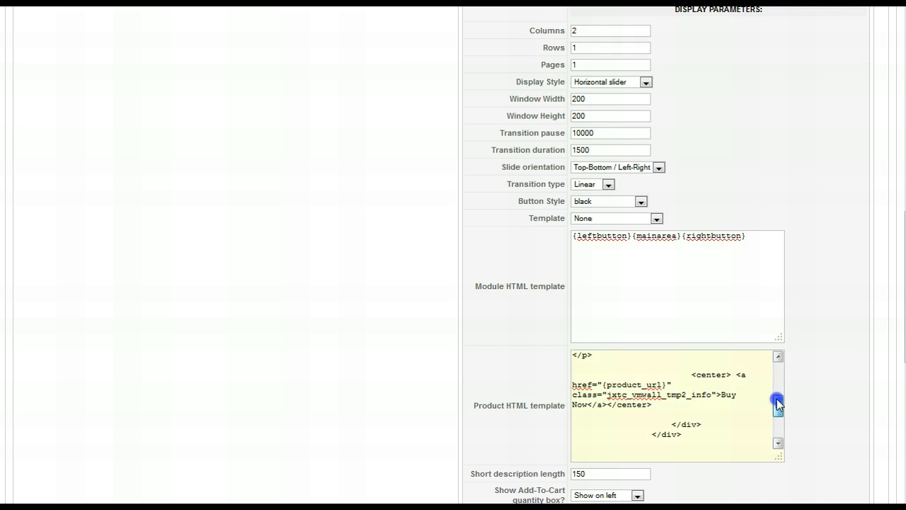
pyautogui.moveTo(778, 404); pyautogui.dragTo(771, 354)
pyautogui.click(816, 252)
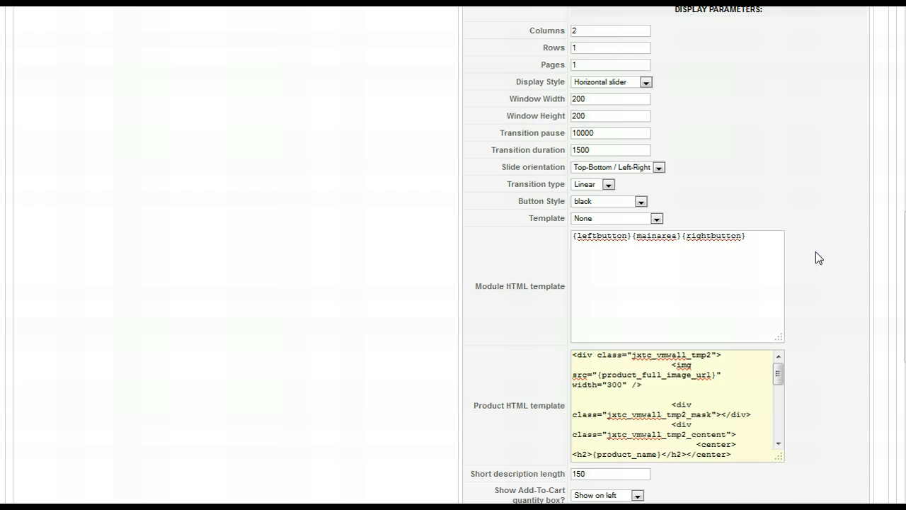
pyautogui.scroll(-3, 815, 258)
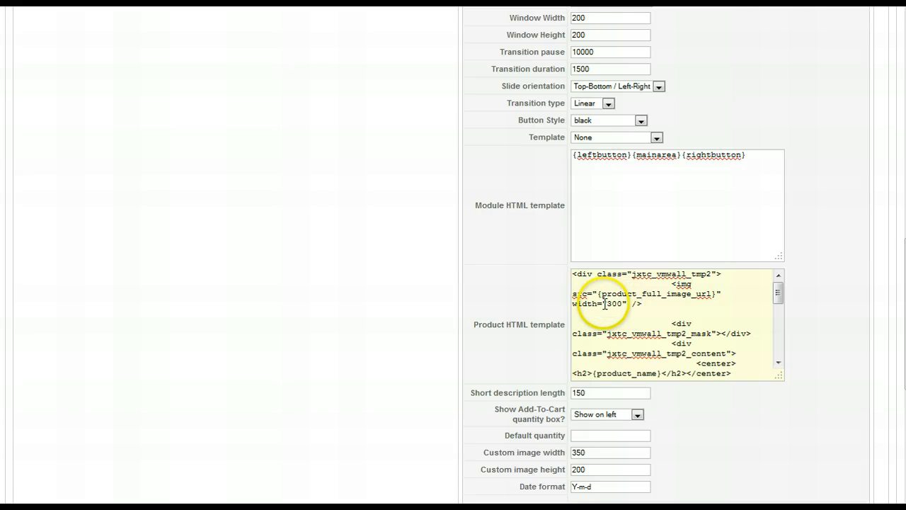
pyautogui.doubleClick(613, 303)
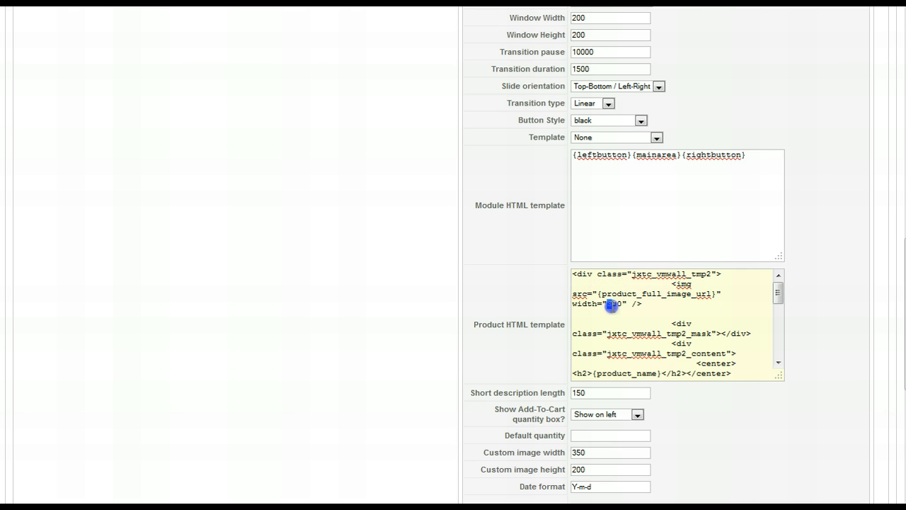
pyautogui.write('2')
pyautogui.click(628, 309)
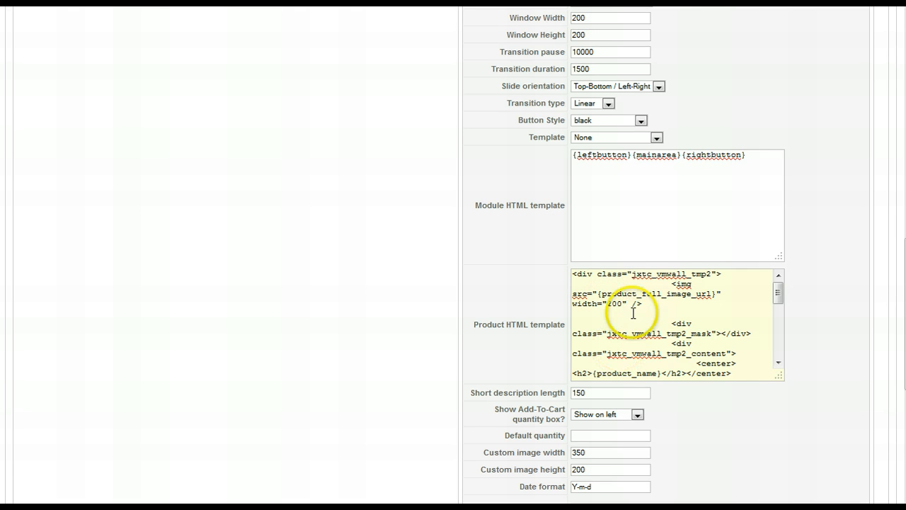
# Review the rest of the Product HTML template, including its product name, description and Buy Now link code
pyautogui.scroll(-1, 613, 301)
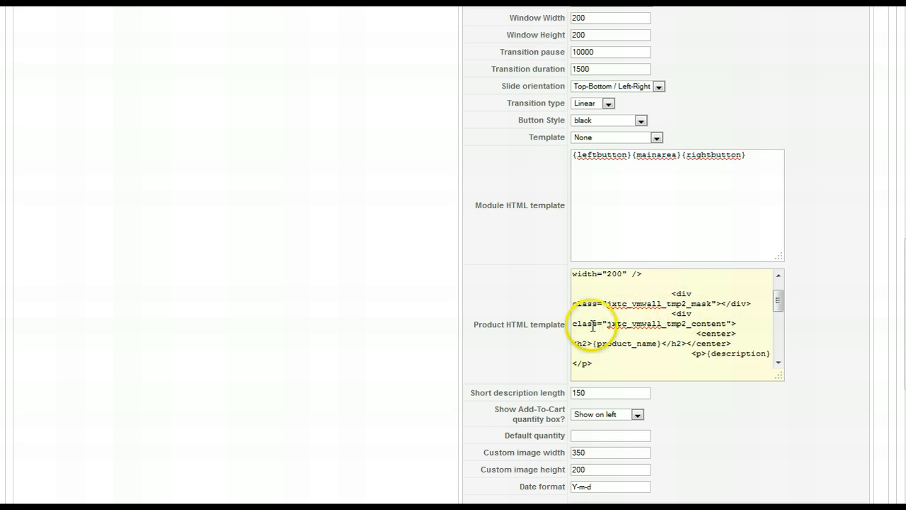
pyautogui.scroll(-1, 632, 319)
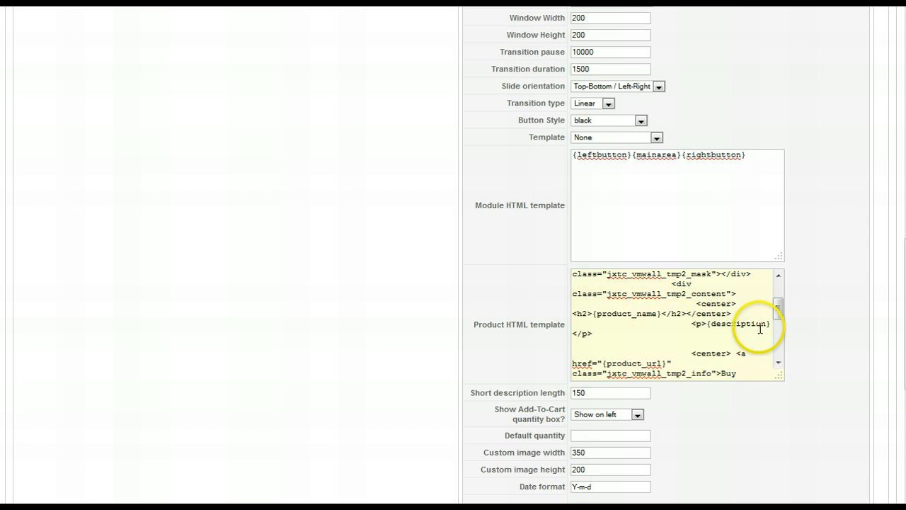
pyautogui.scroll(-2, 634, 301)
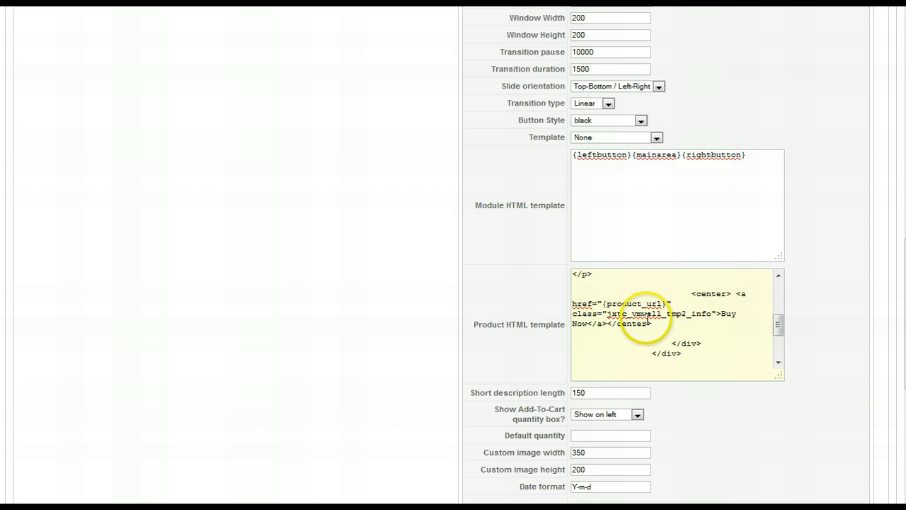
pyautogui.scroll(-3, 657, 331)
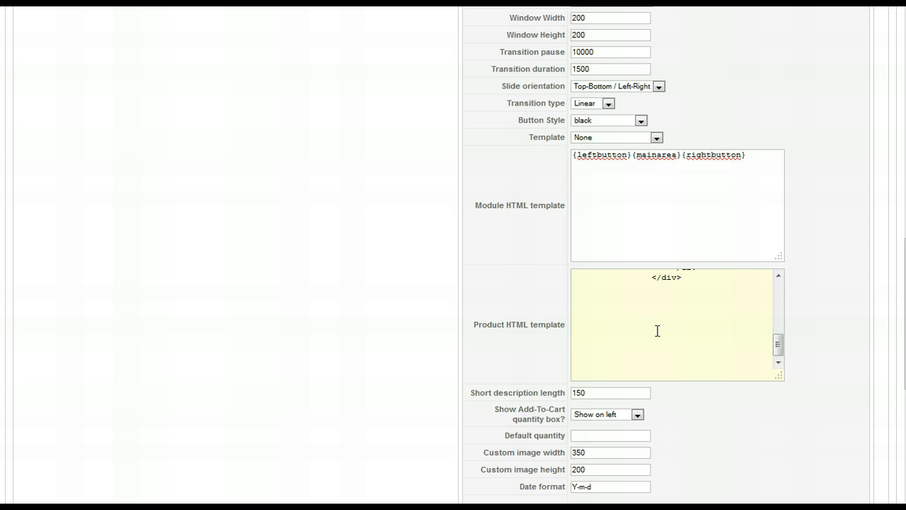
pyautogui.scroll(10, 657, 331)
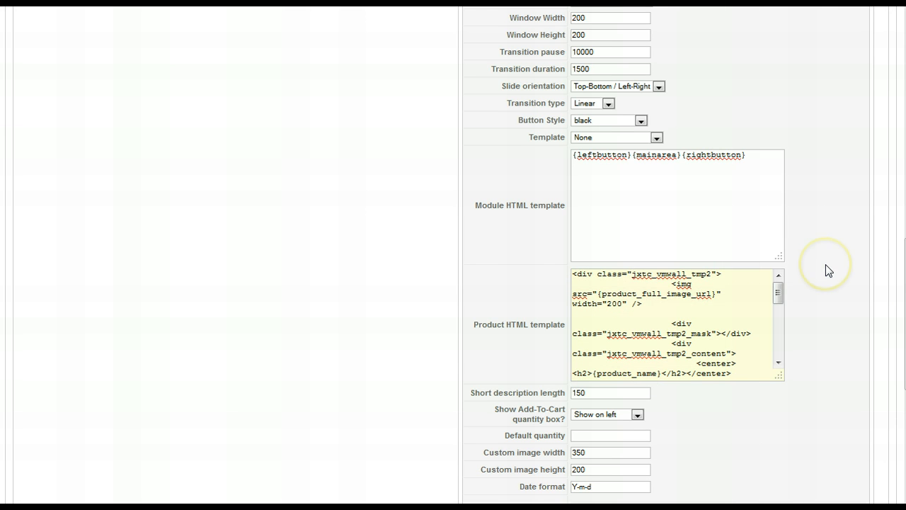
# In the Custom CSS of the module's advanced parameters, set the width of .jxtc_vmwall_tmp2 to 200px
pyautogui.scroll(-5, 826, 269)
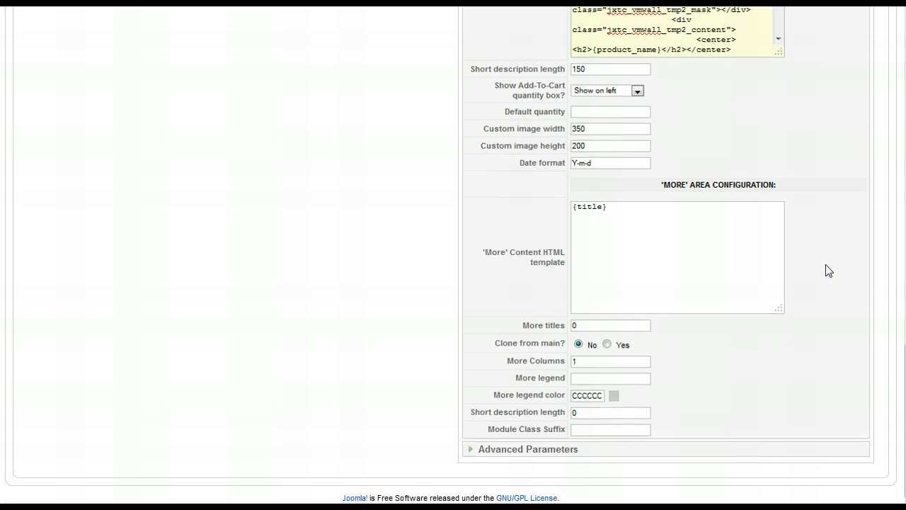
pyautogui.scroll(-8, 516, 455)
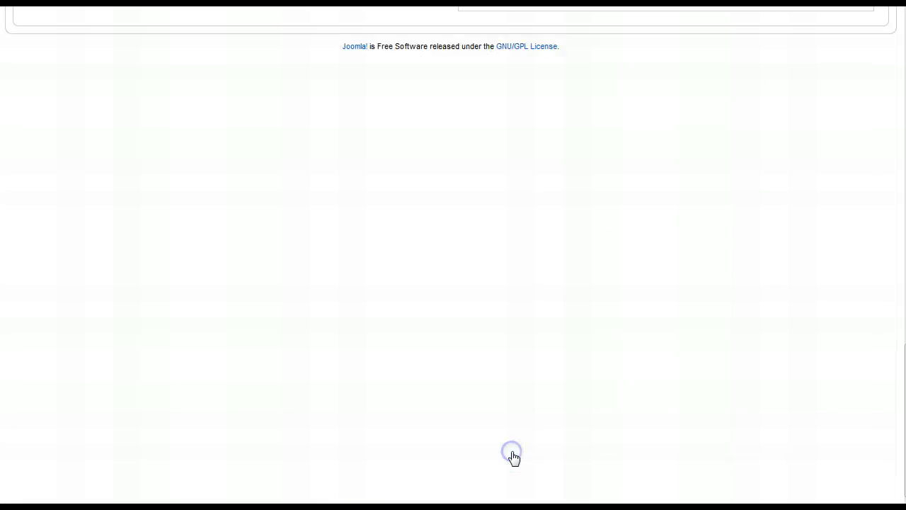
pyautogui.scroll(15, 577, 383)
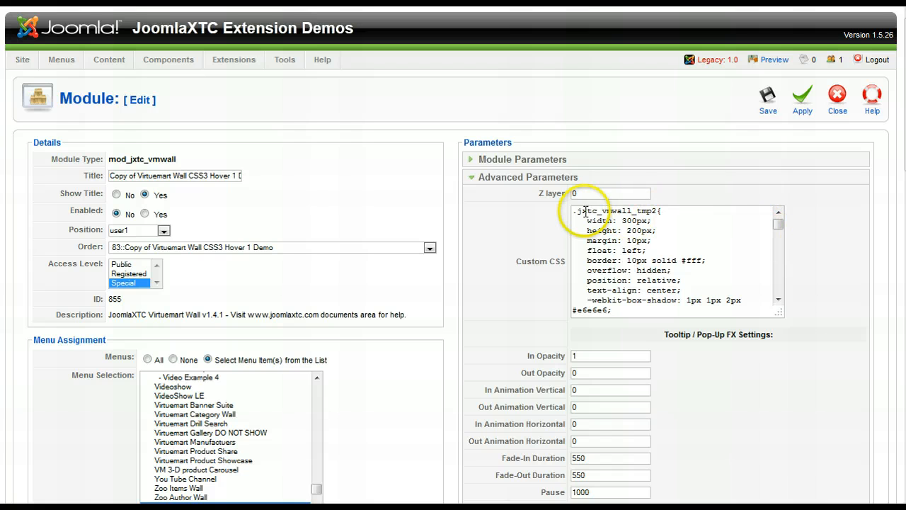
pyautogui.click(623, 221)
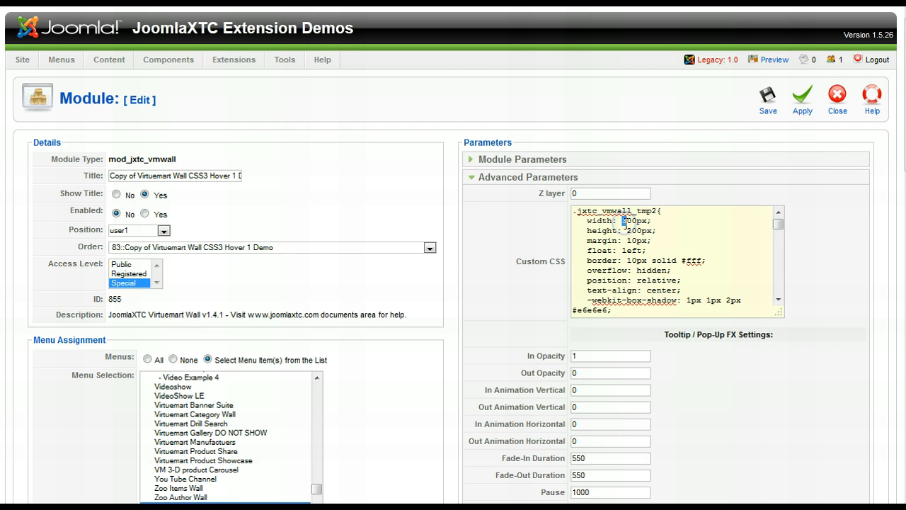
pyautogui.write('2')
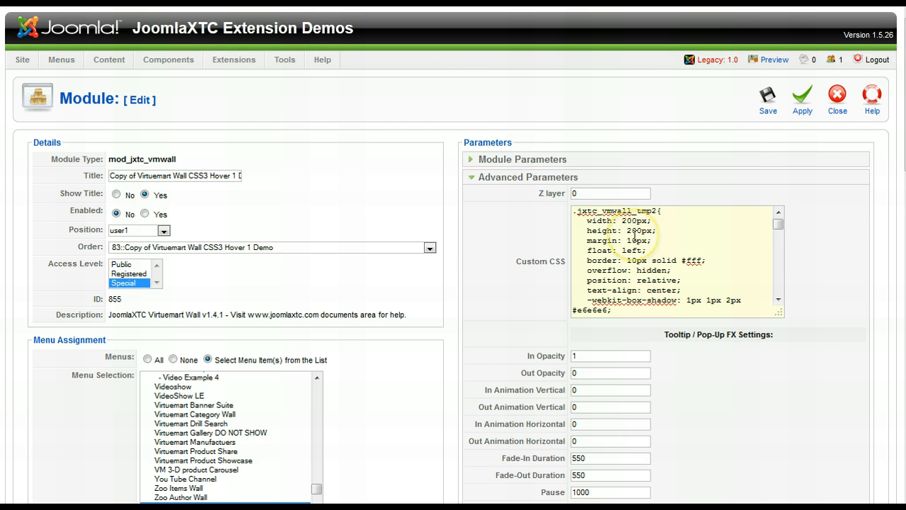
# Set the width in the shared .jxtc_vmwall_tmp2_mask and .jxtc_vmwall_tmp2_content rule of the Custom CSS to 200px
pyautogui.scroll(-5, 634, 233)
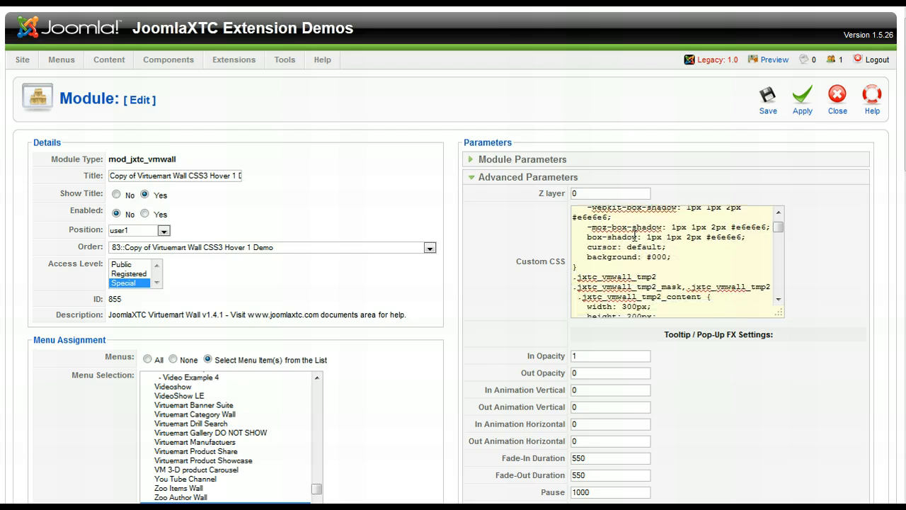
pyautogui.scroll(-3, 635, 234)
pyautogui.click(622, 250)
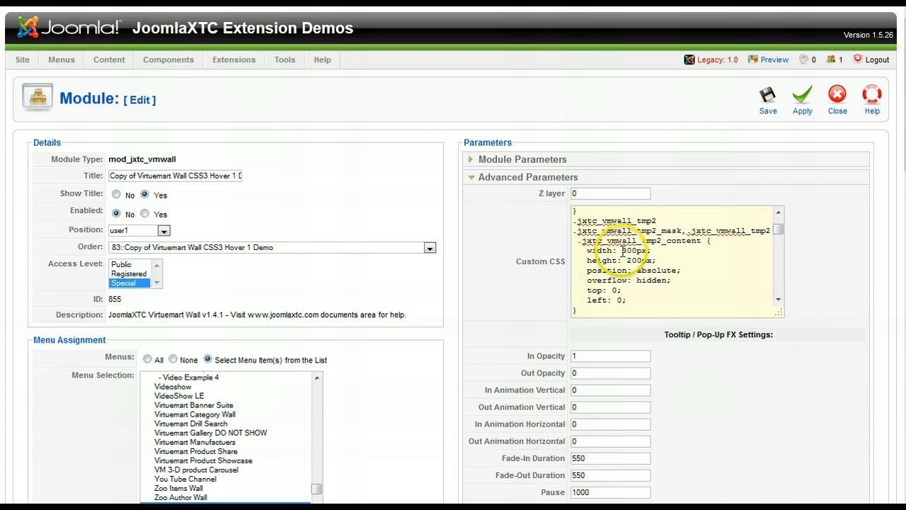
pyautogui.moveTo(622, 250); pyautogui.dragTo(627, 251)
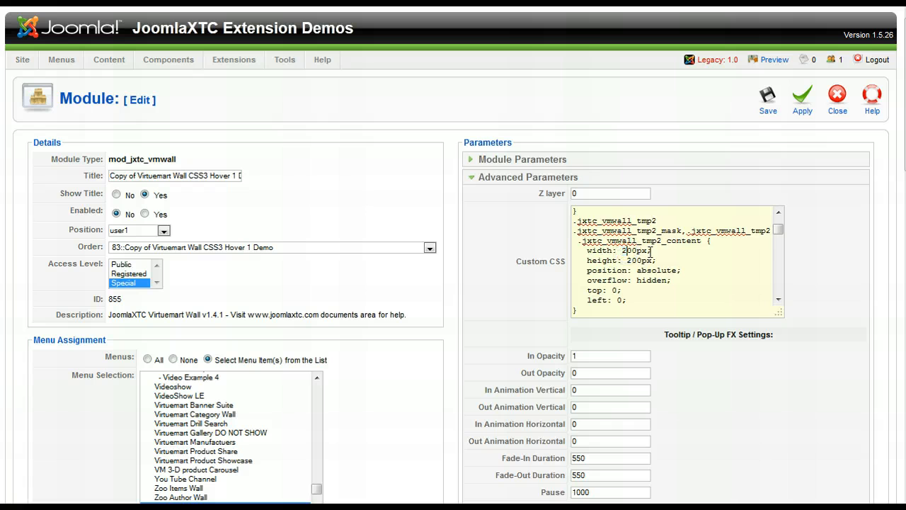
pyautogui.scroll(-5, 650, 251)
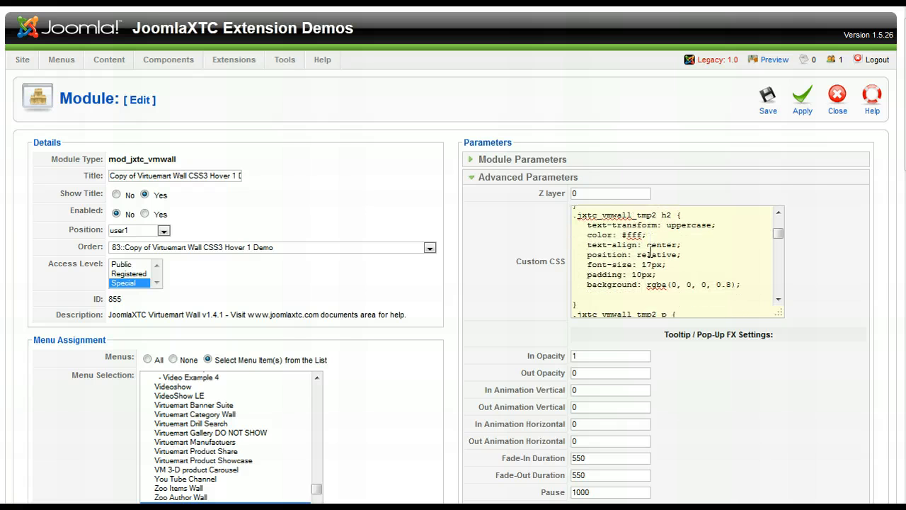
pyautogui.scroll(-5, 651, 251)
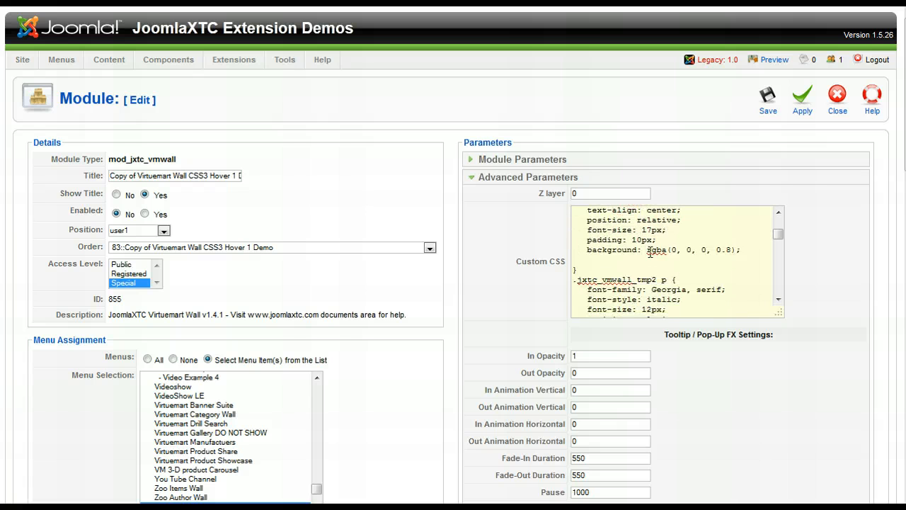
# In the display parameters of the module, set Columns to 3 and Pages to 3
pyautogui.click(548, 167)
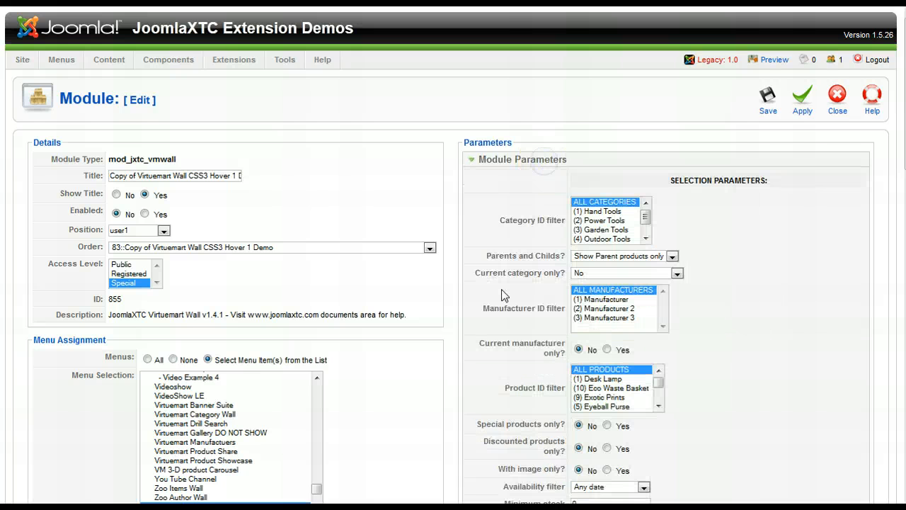
pyautogui.scroll(-6, 504, 295)
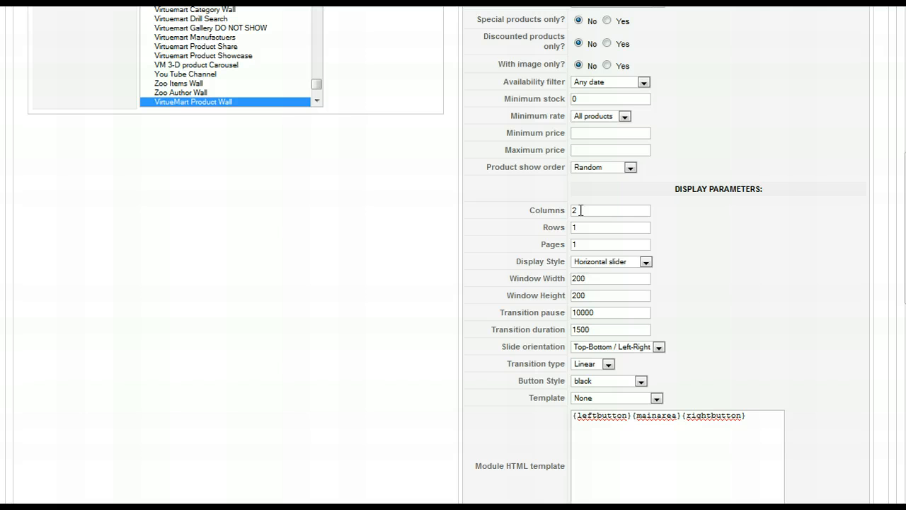
pyautogui.write('3')
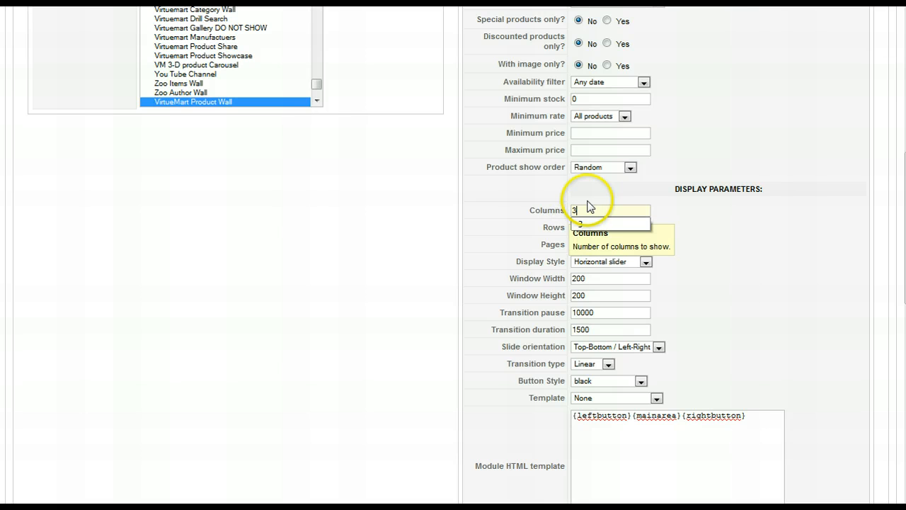
pyautogui.click(685, 201)
pyautogui.doubleClick(578, 245)
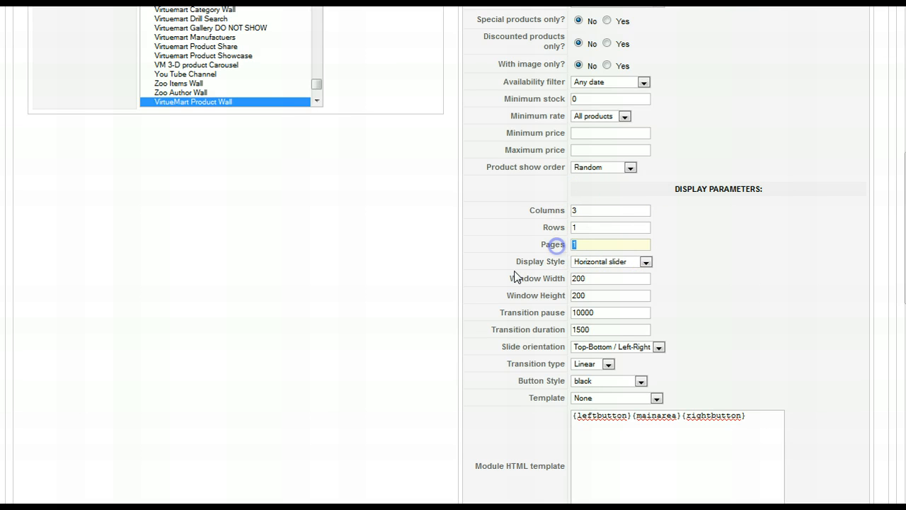
pyautogui.write('3')
pyautogui.click(692, 263)
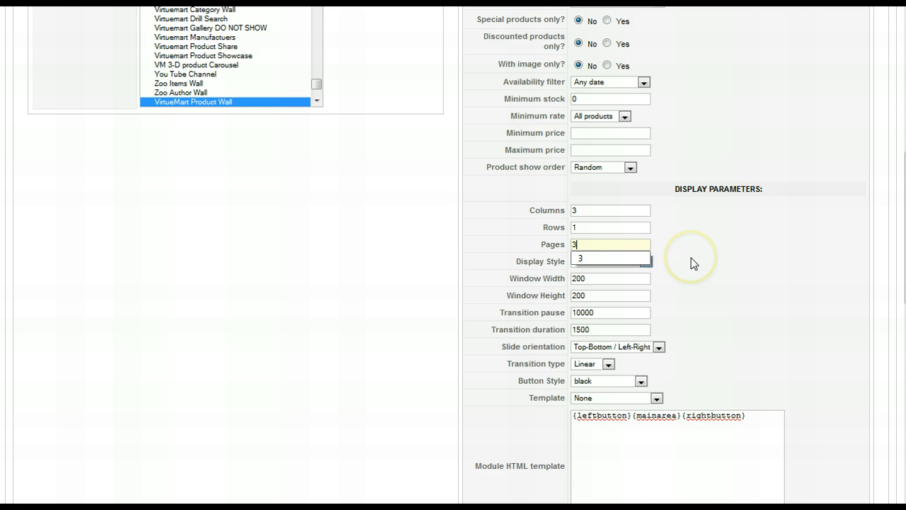
pyautogui.scroll(-7, 692, 262)
pyautogui.scroll(4, 693, 258)
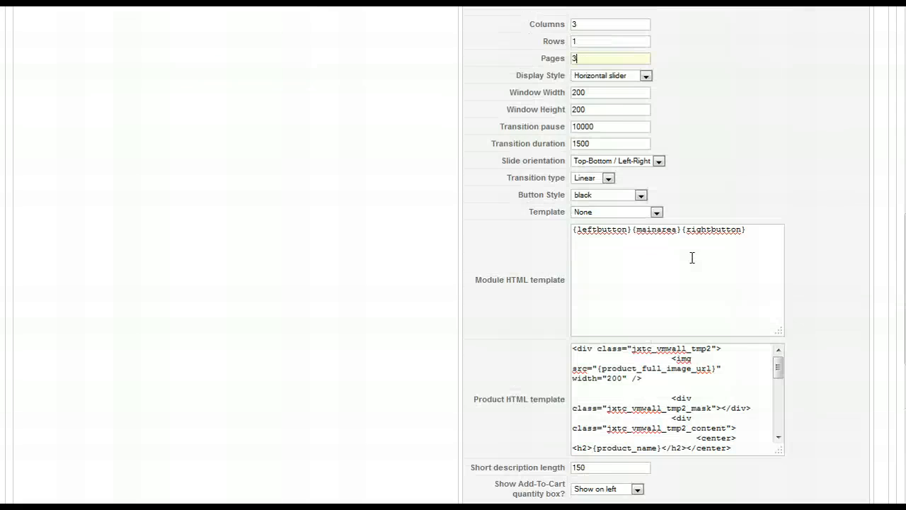
# Retitle the module "Virtuemart Wall CSS3 Hover 1 Demo Example", enable it and apply the changes
pyautogui.scroll(8, 692, 259)
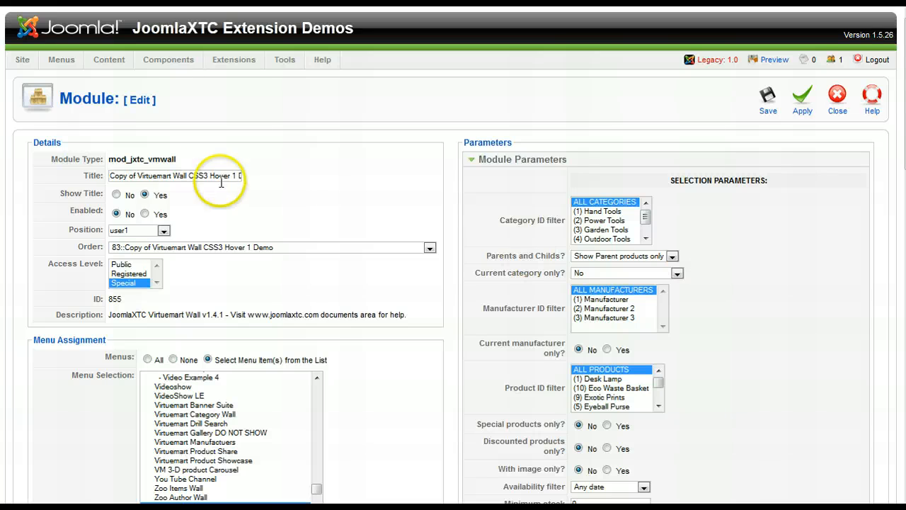
pyautogui.click(139, 176)
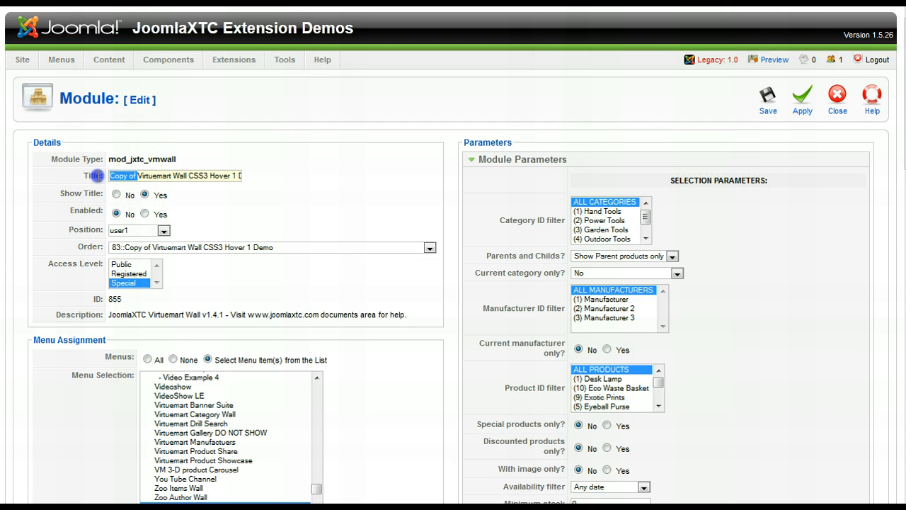
pyautogui.press('Delete')
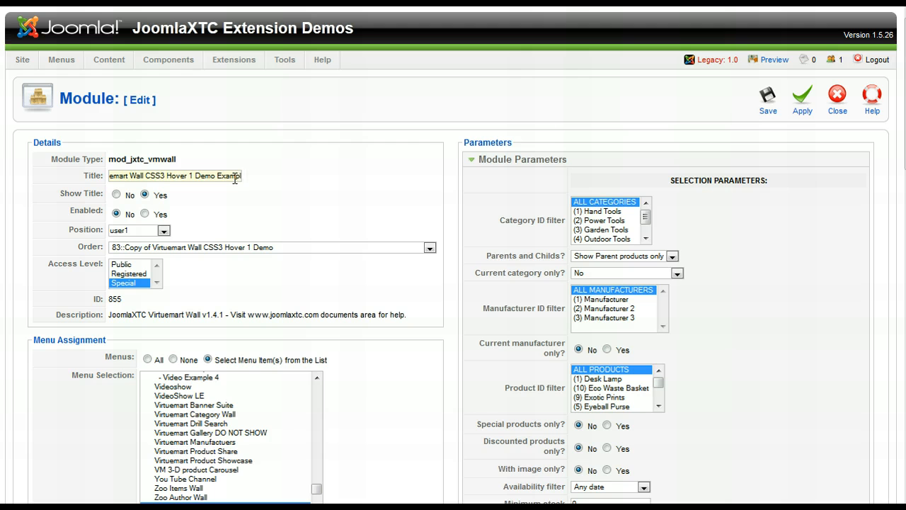
pyautogui.click(145, 214)
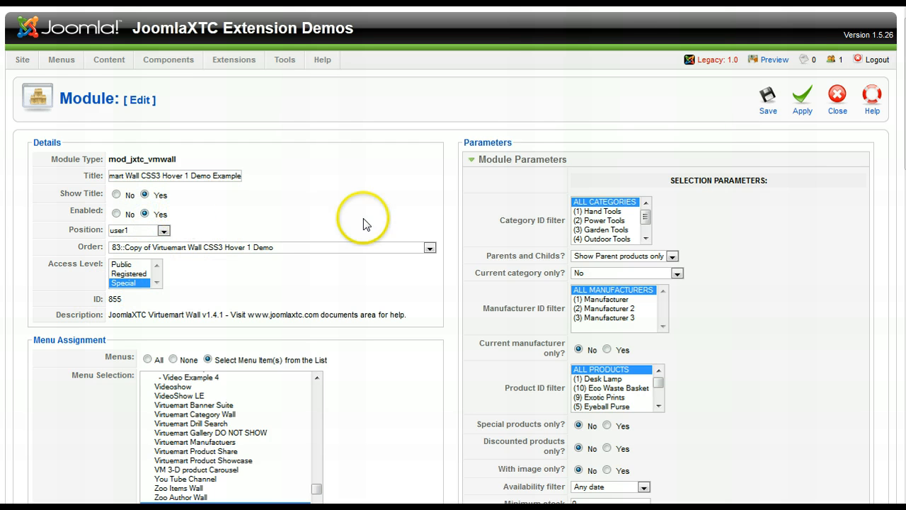
pyautogui.click(803, 106)
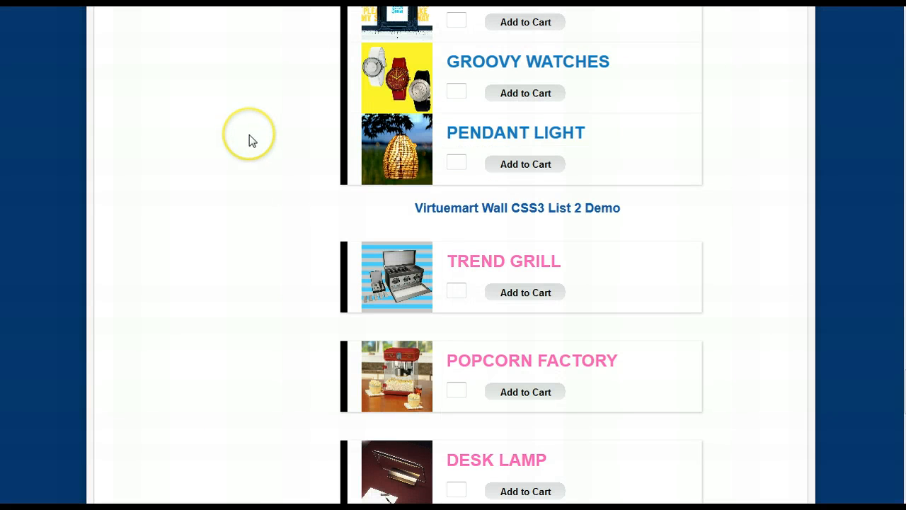
# On the demo site's page one demos, find the Hover 1 Demo Example wall and page through its products forward and back
pyautogui.scroll(-7, 249, 141)
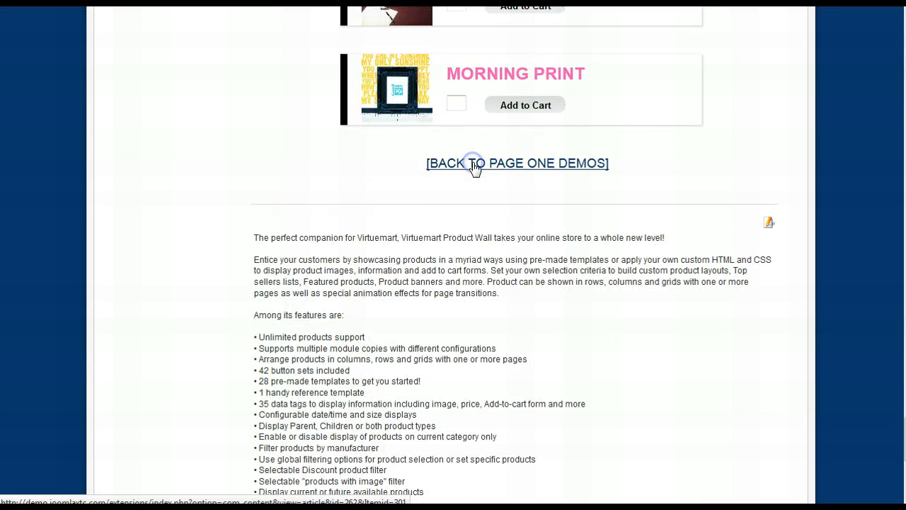
pyautogui.click(475, 163)
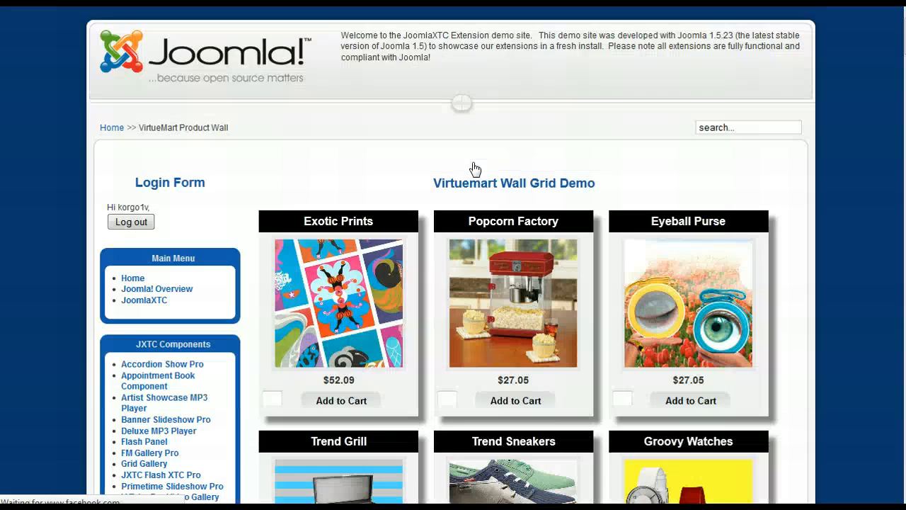
pyautogui.scroll(-5, 474, 168)
pyautogui.scroll(-10, 473, 167)
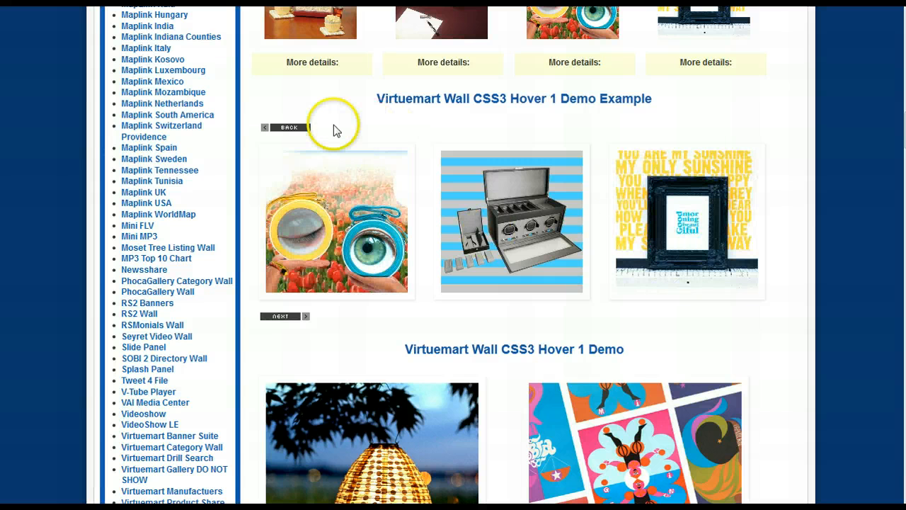
pyautogui.click(281, 315)
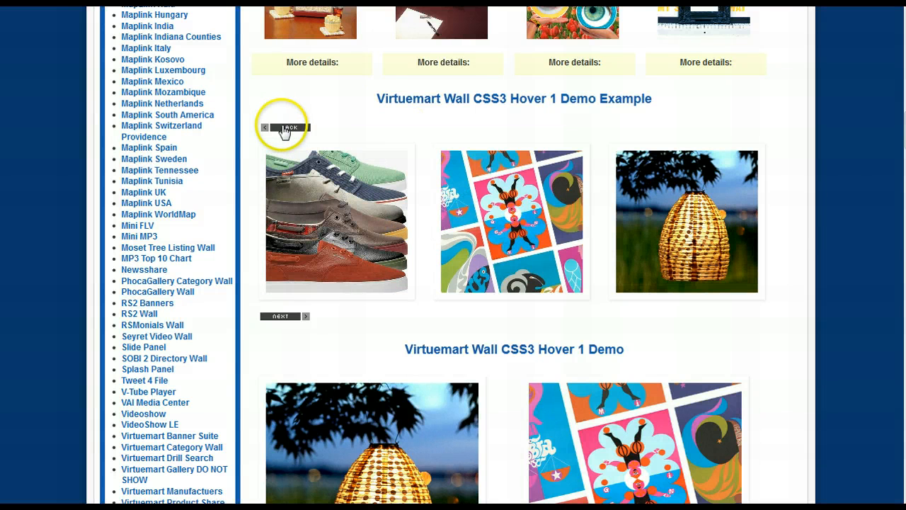
pyautogui.click(284, 130)
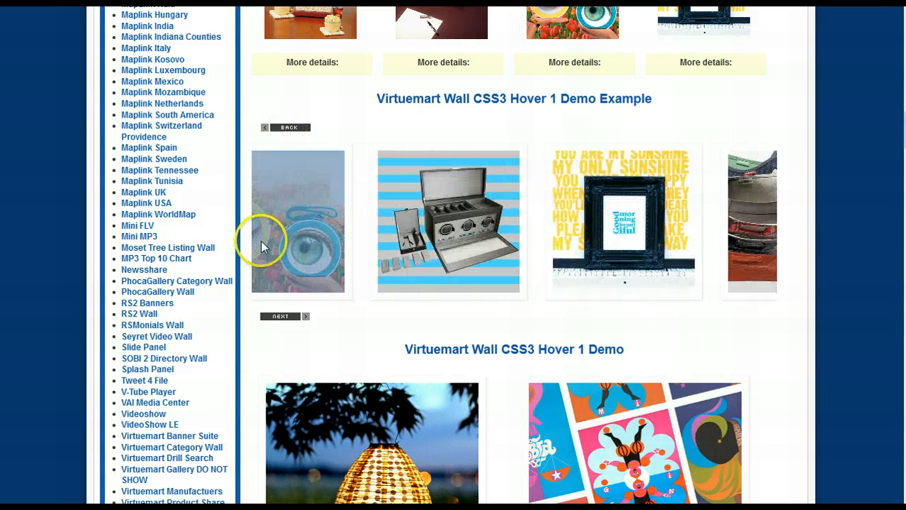
pyautogui.click(278, 319)
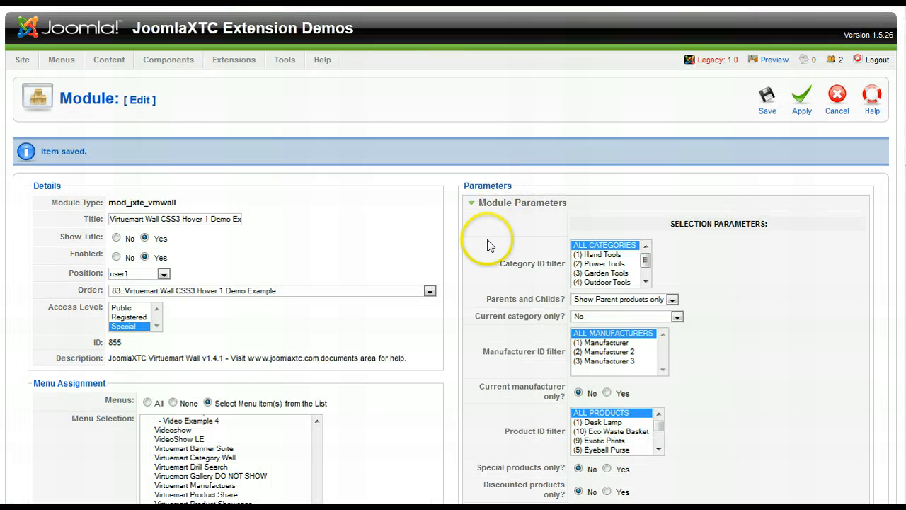
# In the Module HTML template, move {leftbutton} behind {mainarea} with a <br> between them, and apply the change
pyautogui.scroll(-5, 487, 244)
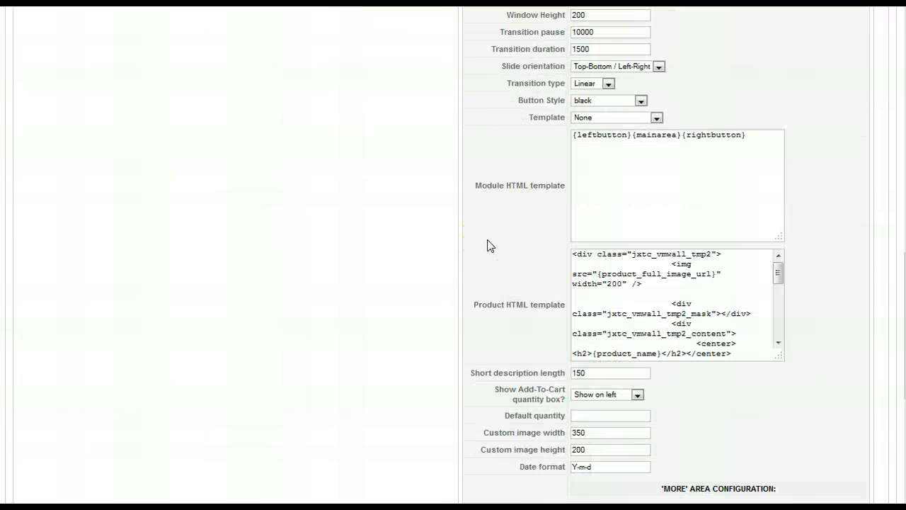
pyautogui.click(632, 135)
pyautogui.moveTo(632, 135); pyautogui.dragTo(568, 136)
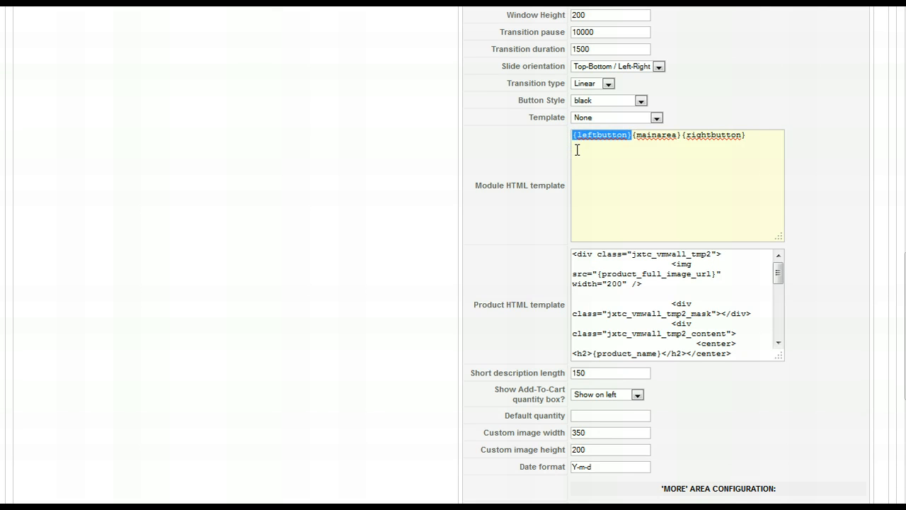
pyautogui.hotkey('ctrl', 'x')
pyautogui.click(622, 134)
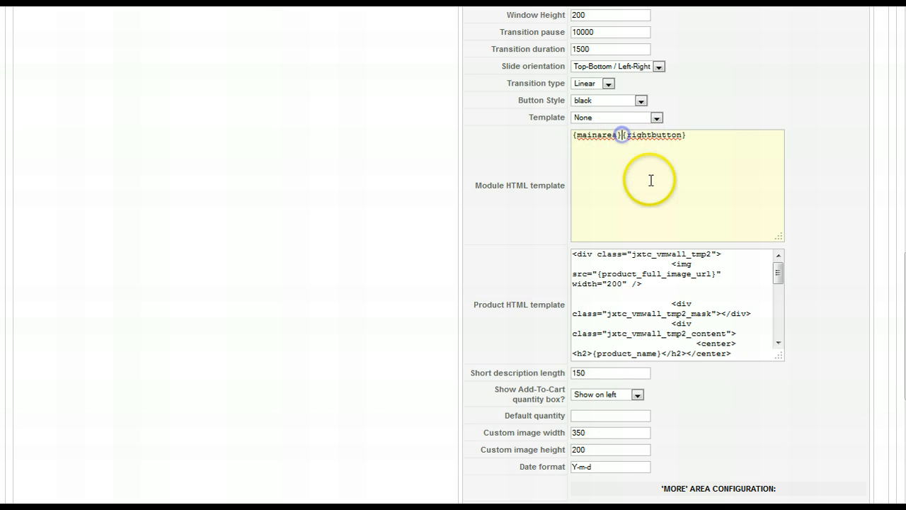
pyautogui.write('<br>{leftbutton')
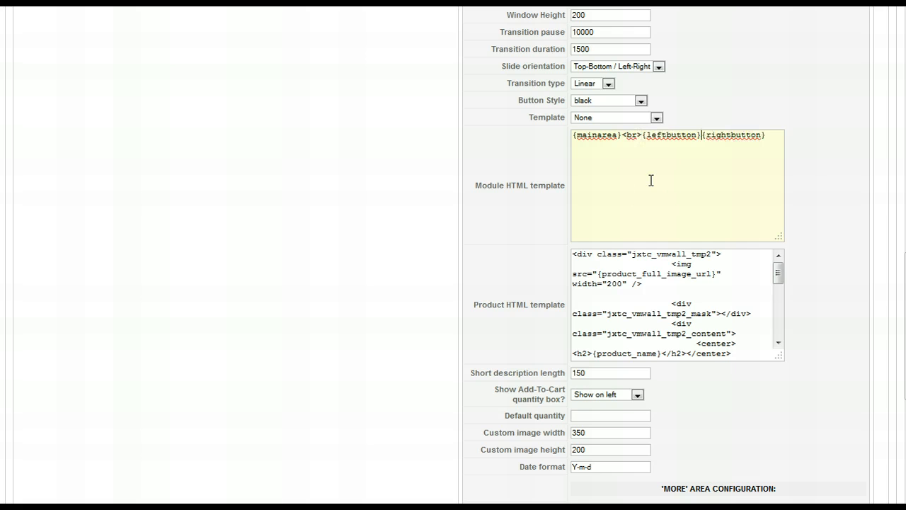
pyautogui.scroll(3, 659, 182)
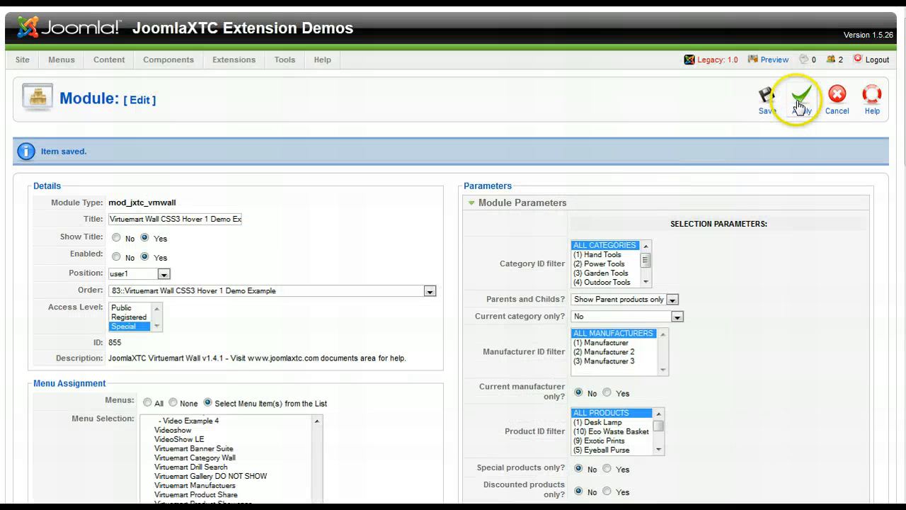
pyautogui.click(800, 106)
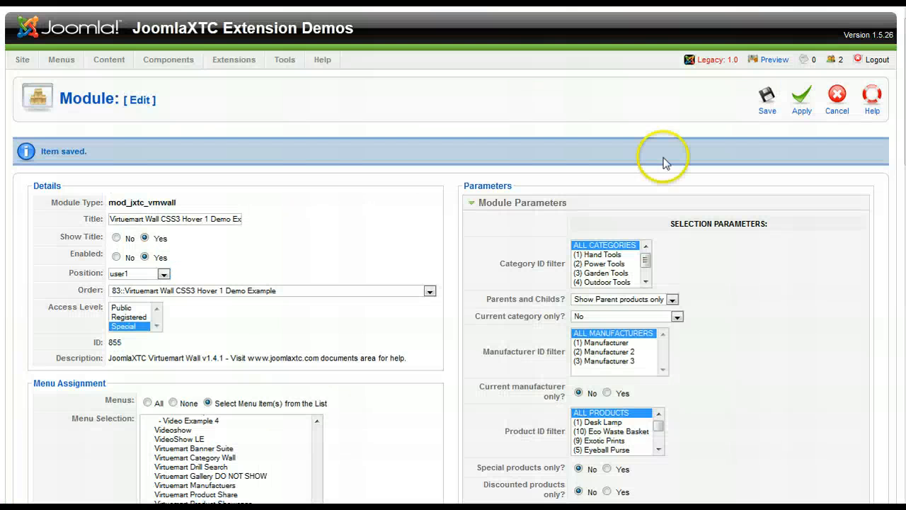
# Put {leftbutton}{rightbutton} on their own line wrapped in <center> tags in the Module HTML template, apply it and check the demo page
pyautogui.scroll(-10, 768, 230)
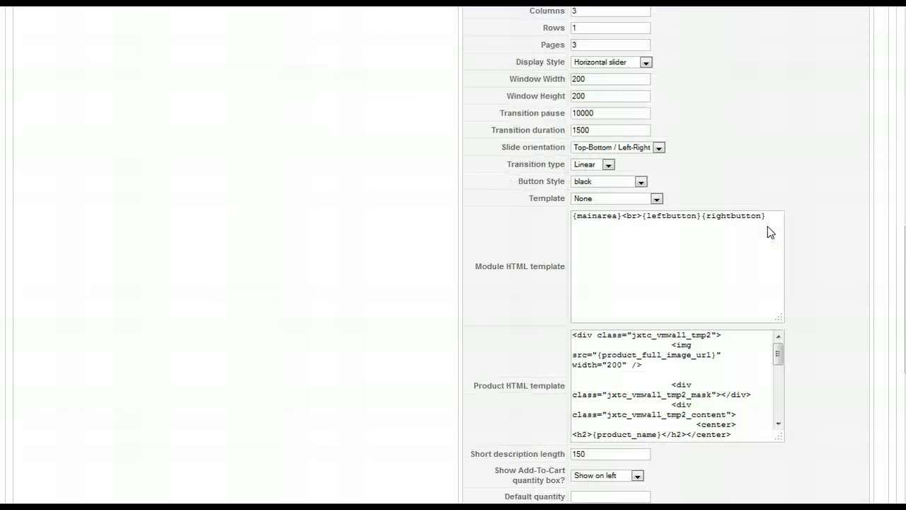
pyautogui.click(642, 216)
pyautogui.press('Return')
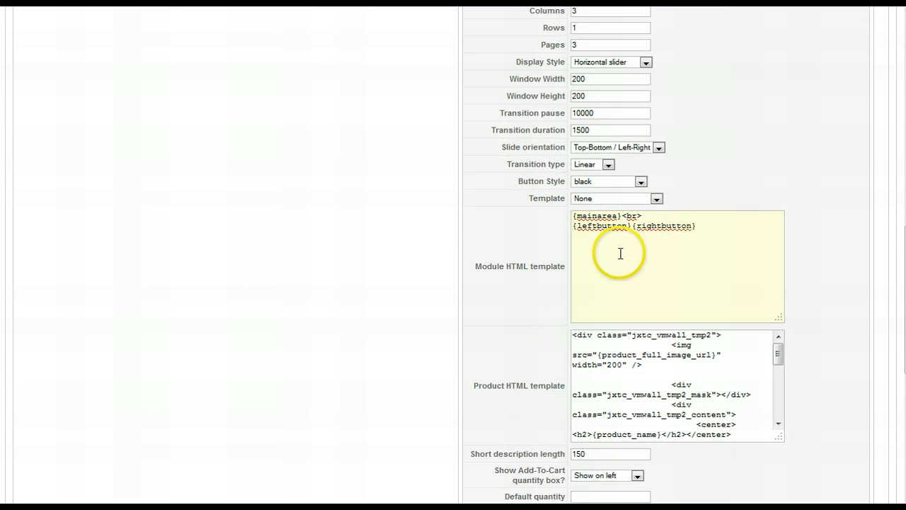
pyautogui.write('<center>')
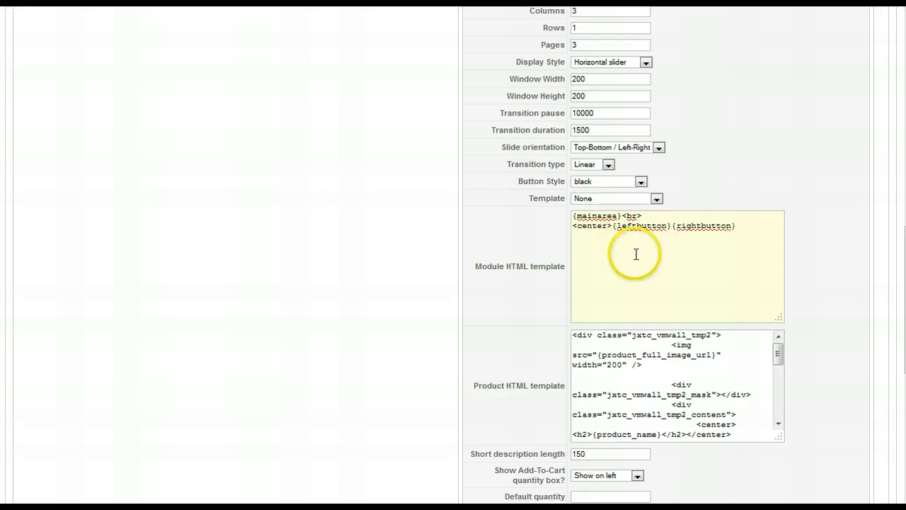
pyautogui.click(745, 226)
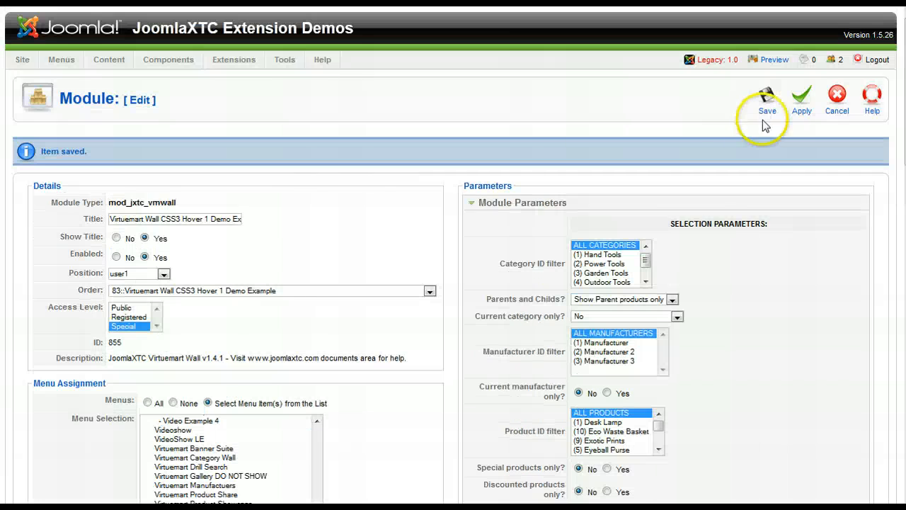
pyautogui.click(808, 112)
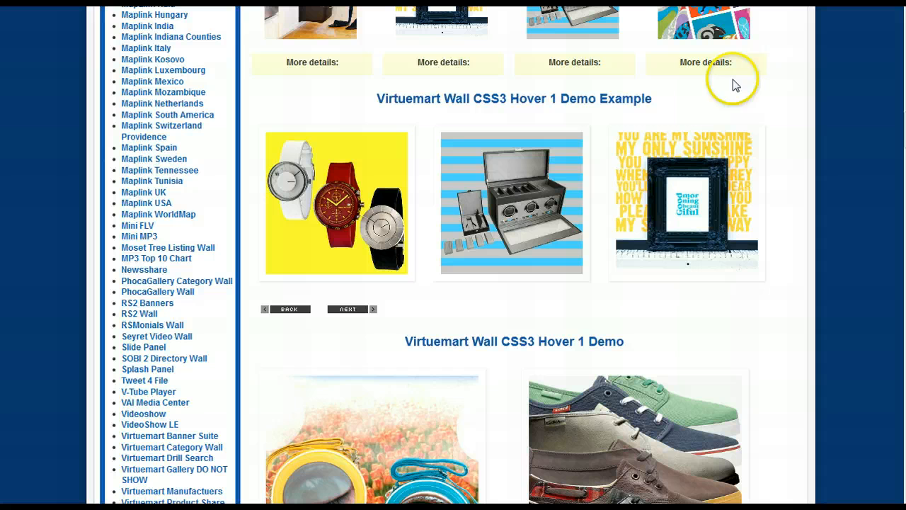
pyautogui.click(789, 82)
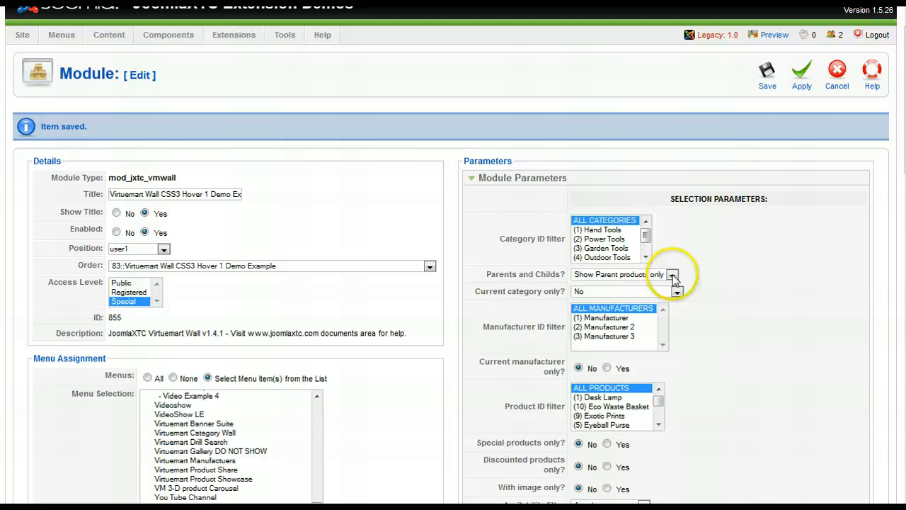
# Add a <br> line and a {morearea} line below the centered buttons in the Module HTML template
pyautogui.scroll(-5, 672, 279)
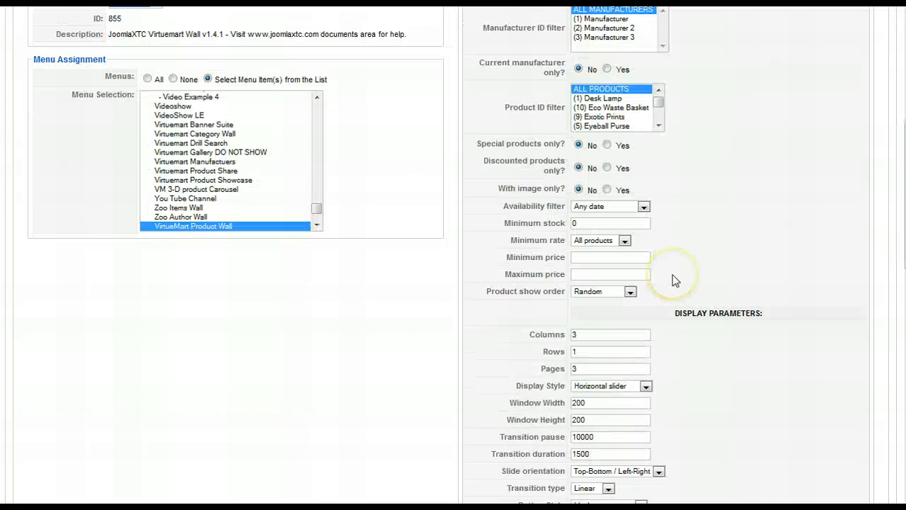
pyautogui.scroll(-5, 673, 278)
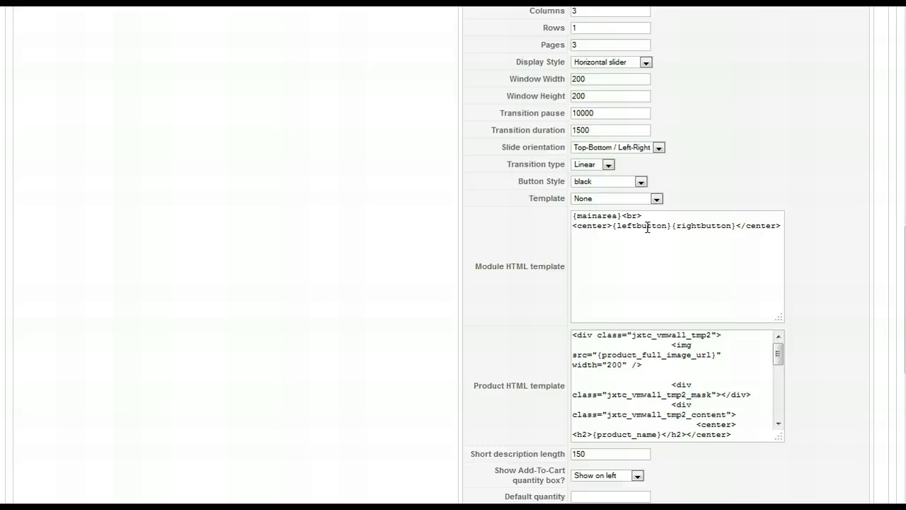
pyautogui.scroll(-5, 647, 227)
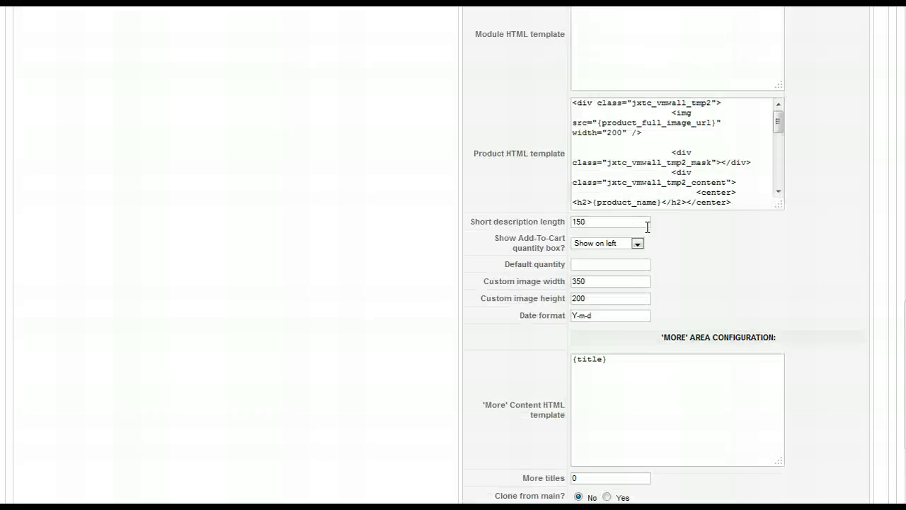
pyautogui.scroll(4, 647, 226)
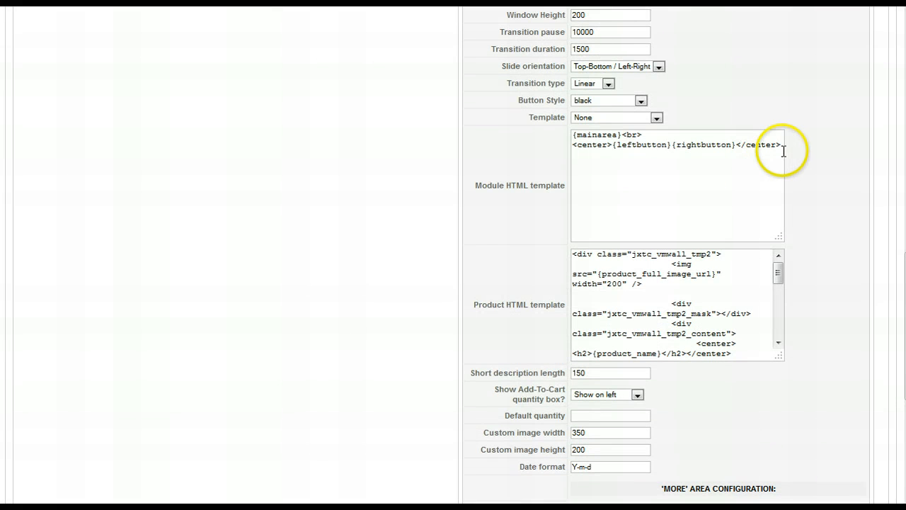
pyautogui.click(783, 148)
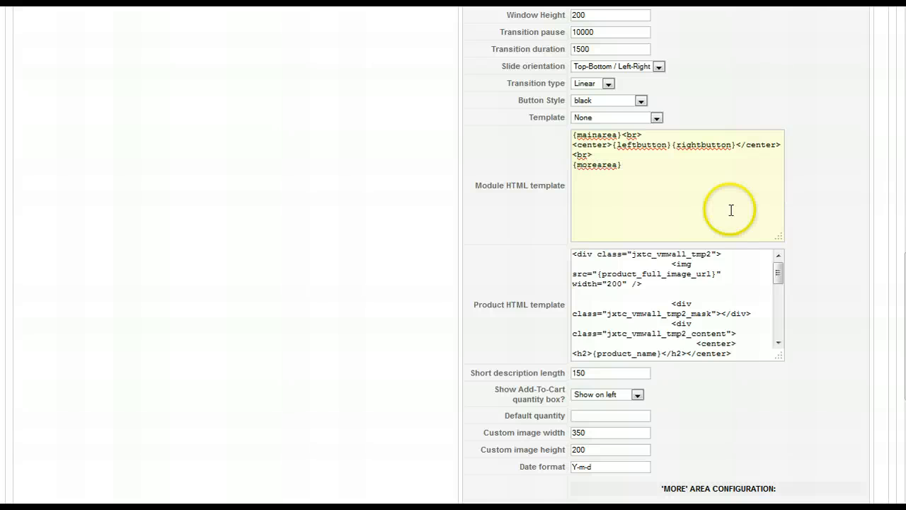
pyautogui.scroll(-4, 531, 232)
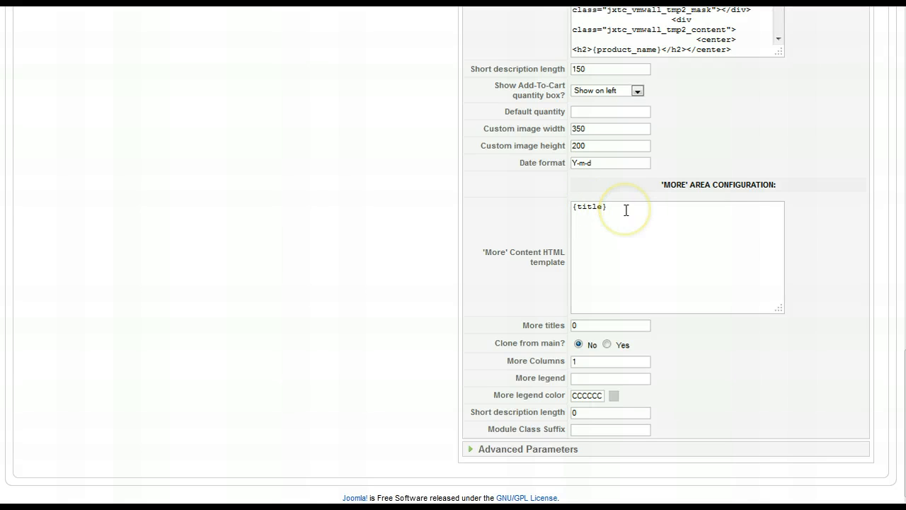
# Replace {title} in the 'More' Content HTML template with a copy of the entire Product HTML template code
pyautogui.scroll(3, 630, 262)
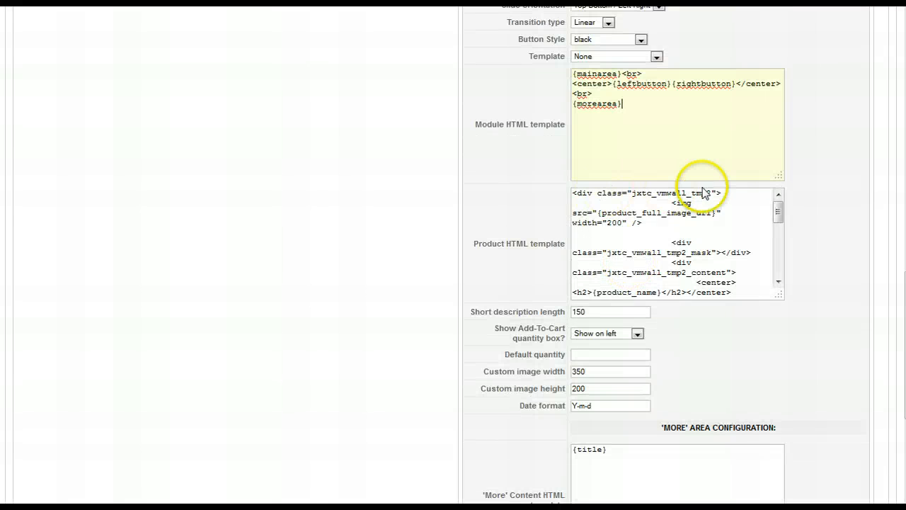
pyautogui.click(586, 193)
pyautogui.moveTo(586, 193); pyautogui.dragTo(694, 314)
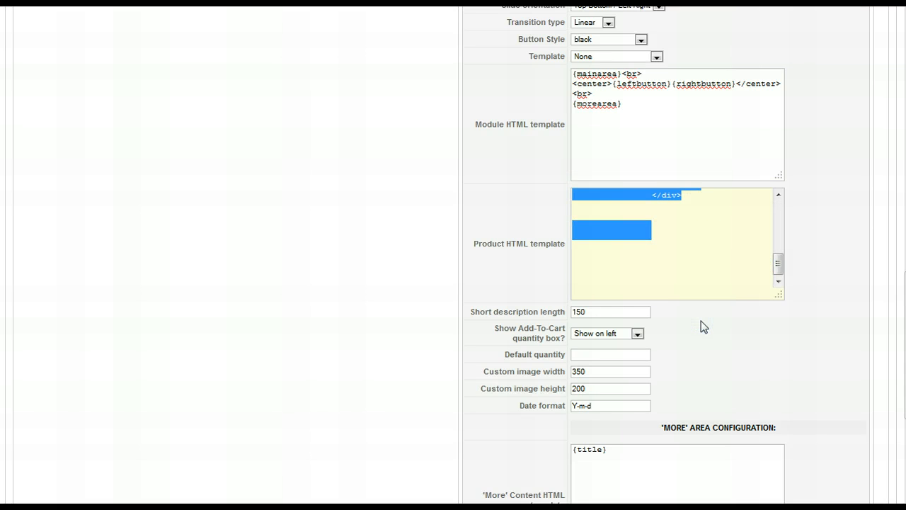
pyautogui.scroll(-5, 700, 320)
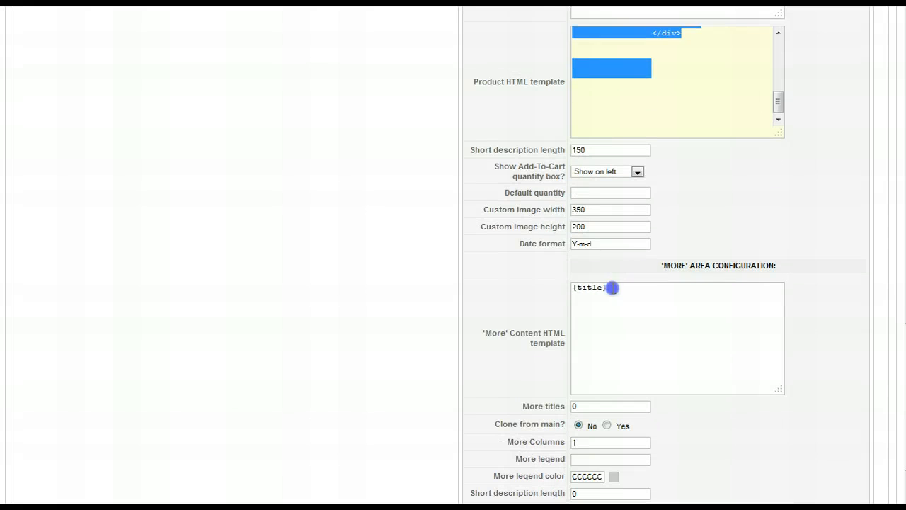
pyautogui.tripleClick(610, 288)
pyautogui.hotkey('ctrl', 'v')
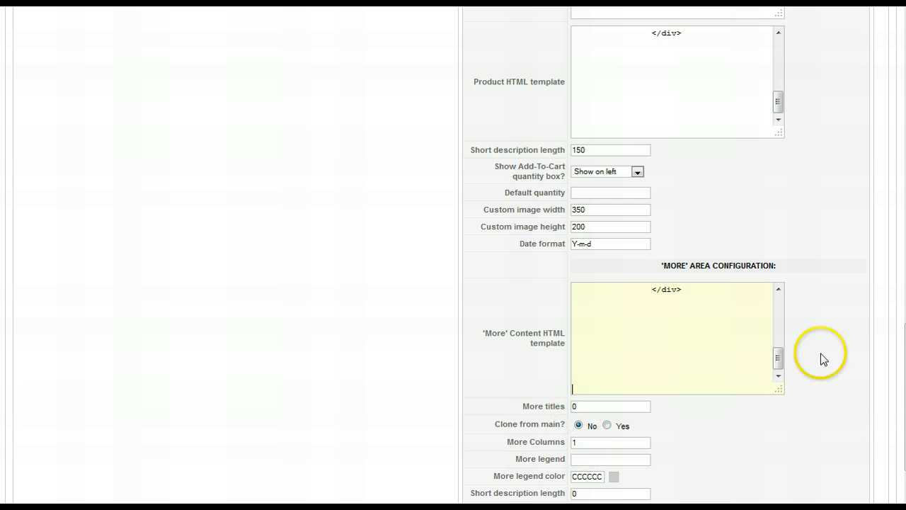
pyautogui.moveTo(779, 358); pyautogui.dragTo(777, 295)
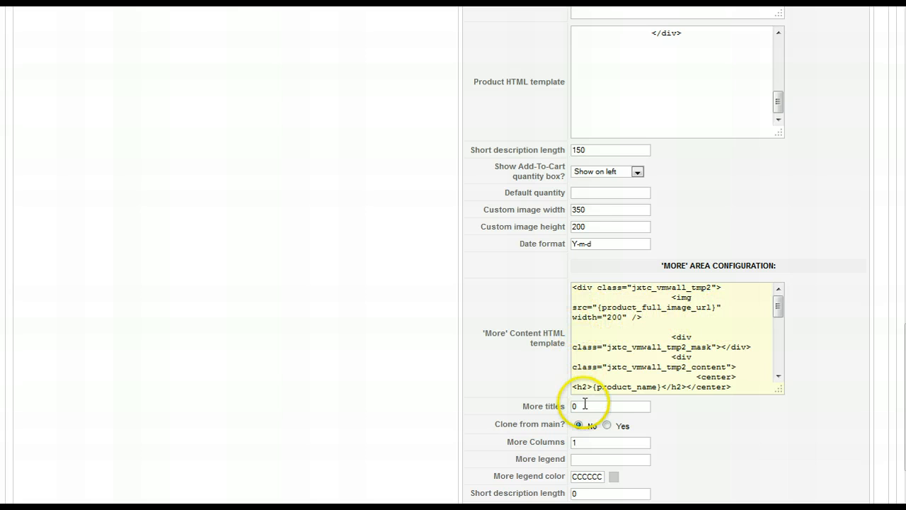
# Set More titles to 4 and apply the module changes
pyautogui.click(551, 407)
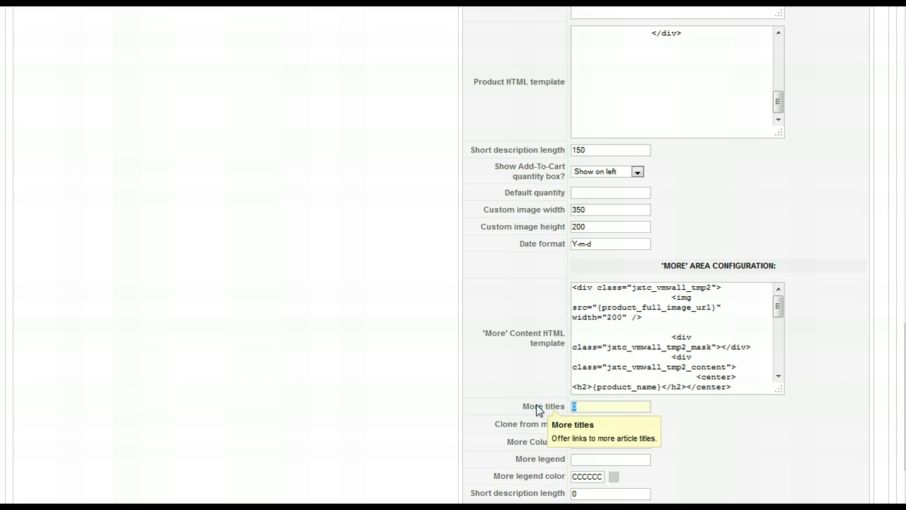
pyautogui.write('4')
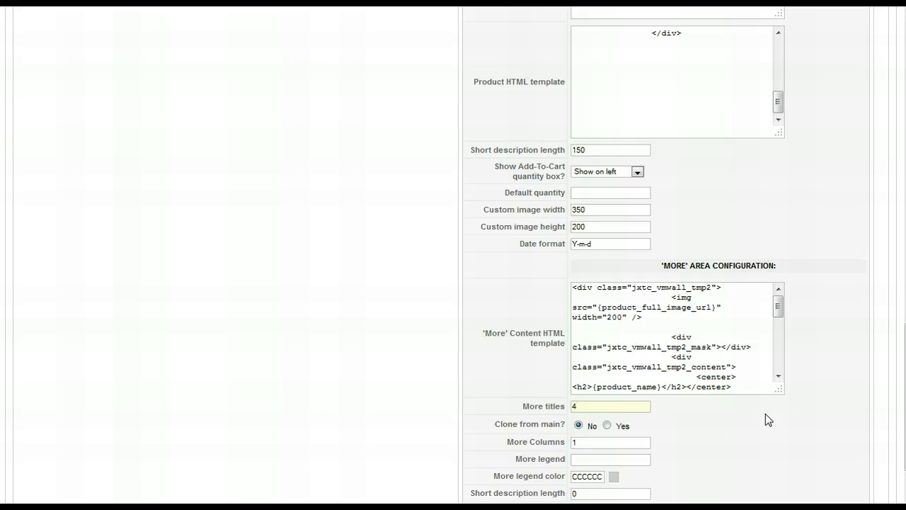
pyautogui.scroll(-2, 765, 413)
pyautogui.scroll(10, 765, 413)
pyautogui.scroll(10, 765, 413)
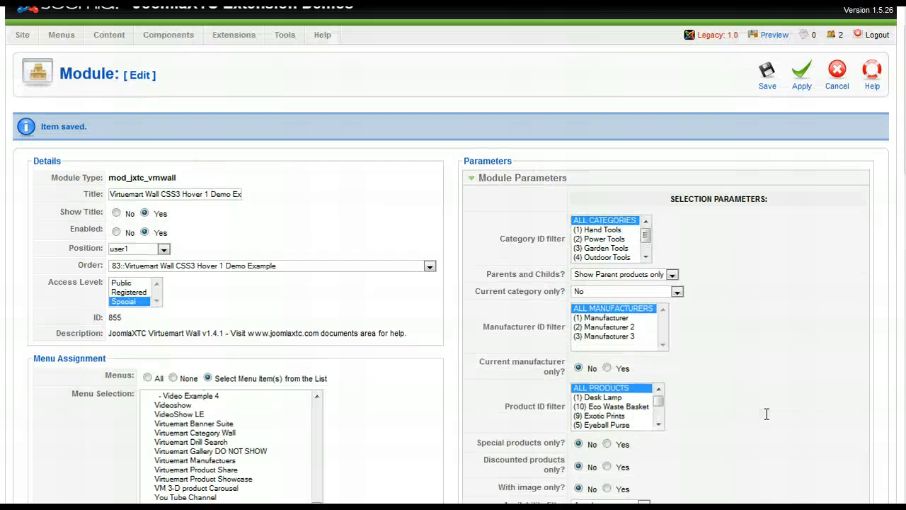
pyautogui.click(801, 103)
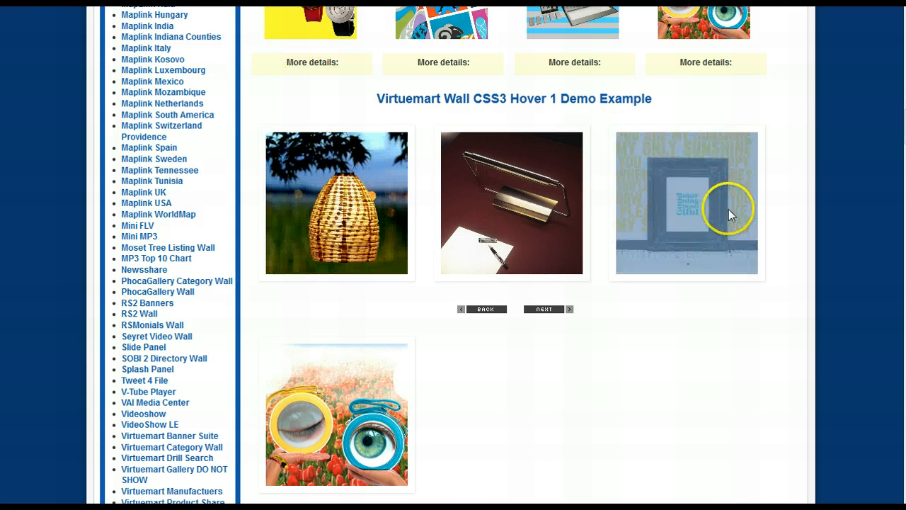
# Check the more area below the navigation buttons of the Hover 1 Demo Example wall on the demo page, including its hover effect
pyautogui.scroll(-3, 292, 185)
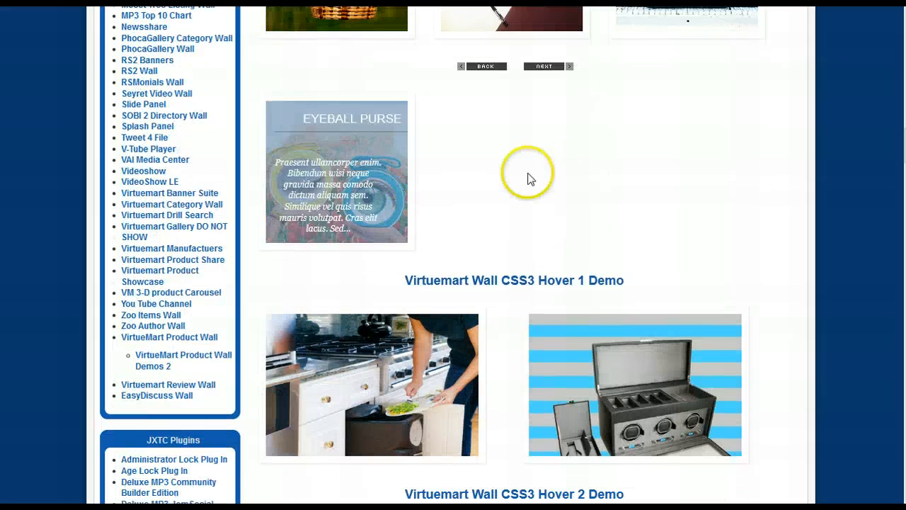
pyautogui.moveTo(329, 178)
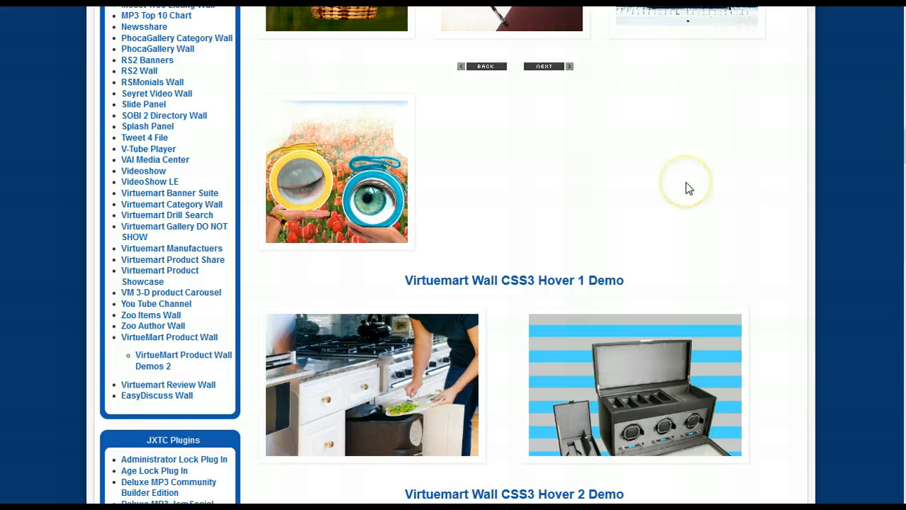
pyautogui.scroll(1, 685, 187)
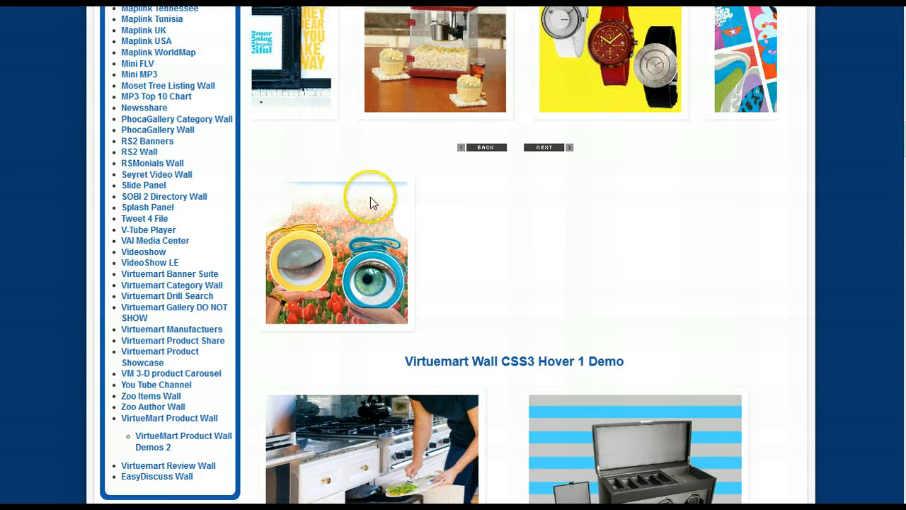
pyautogui.moveTo(317, 248)
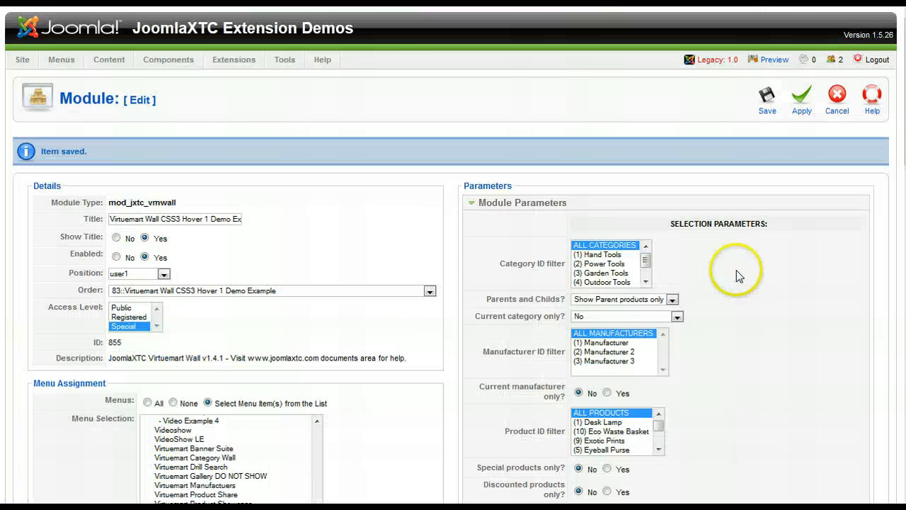
# Remove the {morearea} tag from the Module HTML template
pyautogui.scroll(-13, 737, 275)
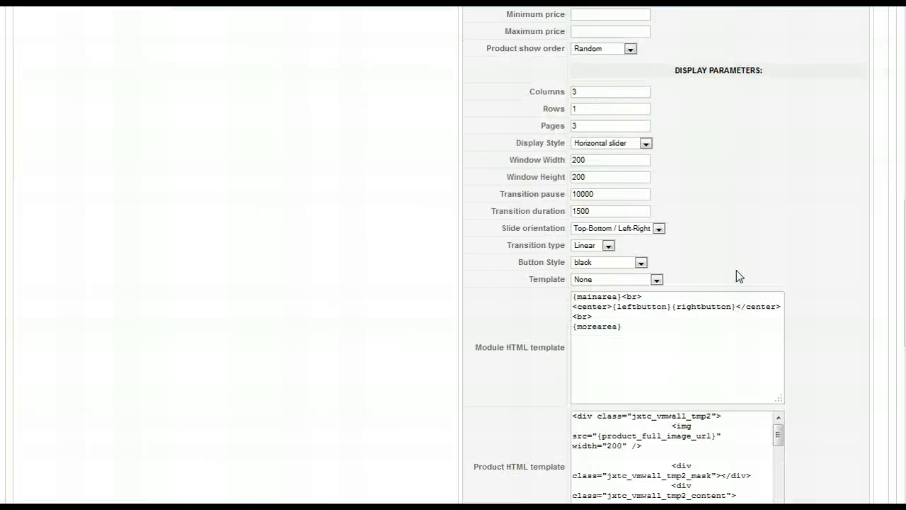
pyautogui.scroll(-3, 737, 275)
pyautogui.click(542, 324)
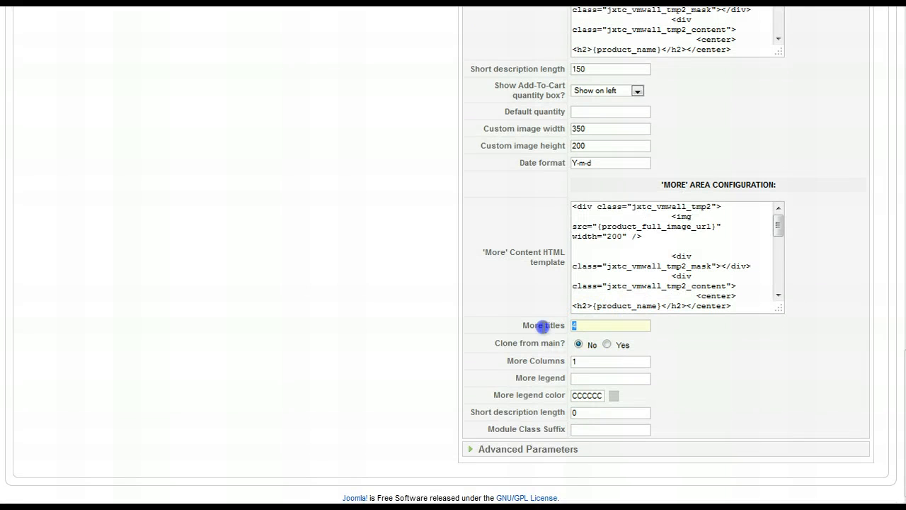
pyautogui.scroll(10, 764, 341)
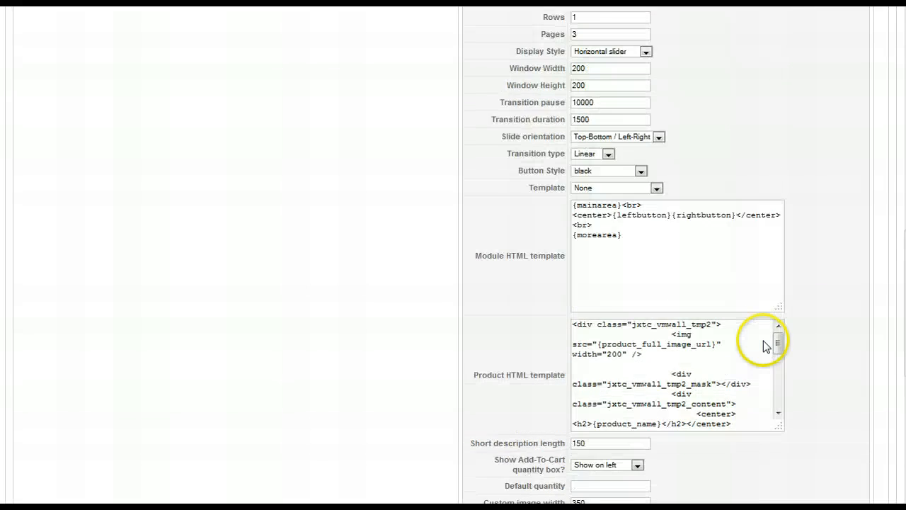
pyautogui.moveTo(630, 347); pyautogui.dragTo(538, 346)
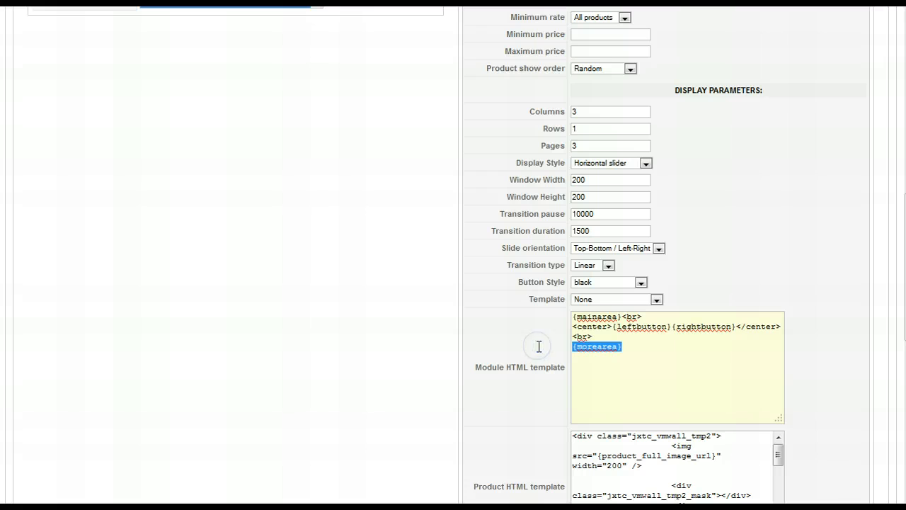
pyautogui.press('BackSpace')
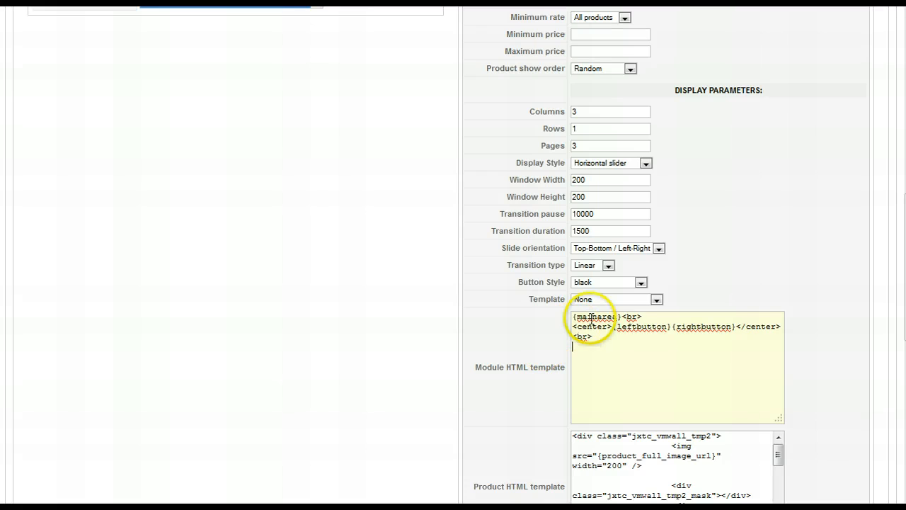
# Set Button Style to round_blue, apply the module changes and reload the demo page to check the buttons
pyautogui.click(641, 282)
pyautogui.moveTo(643, 300); pyautogui.dragTo(645, 338)
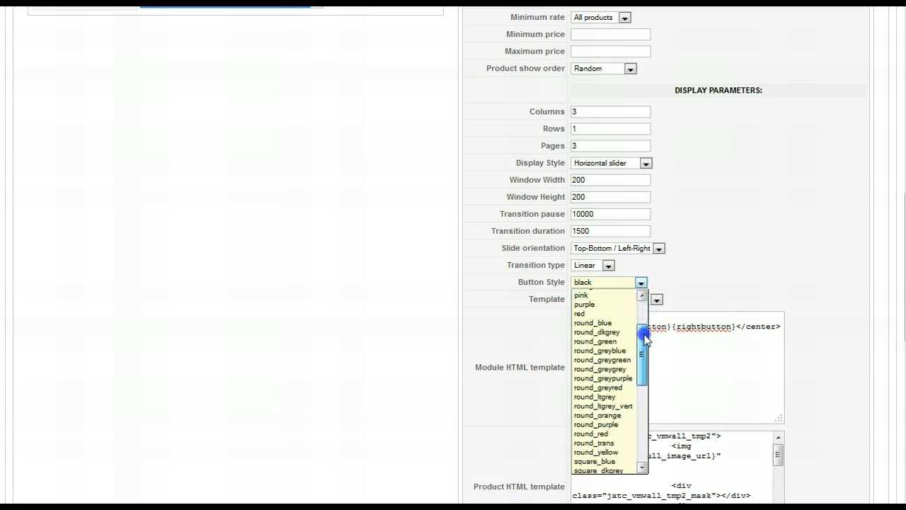
pyautogui.click(593, 323)
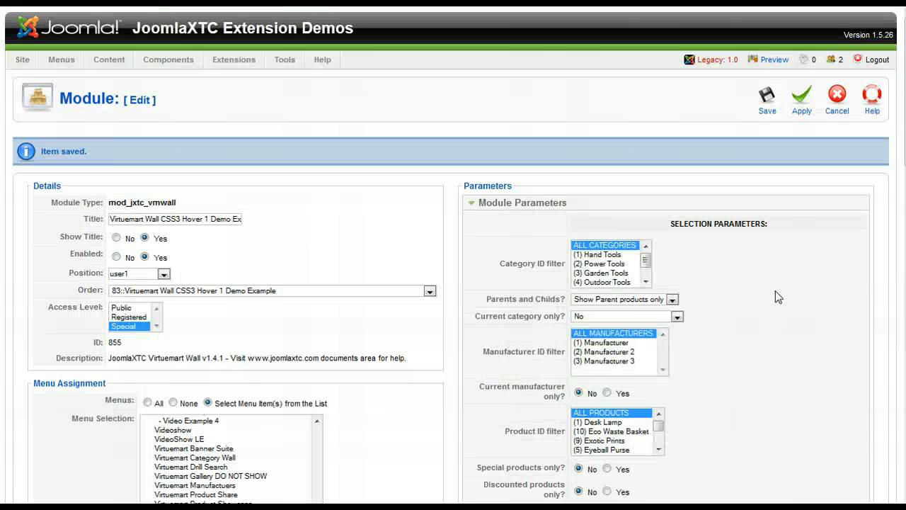
pyautogui.click(803, 116)
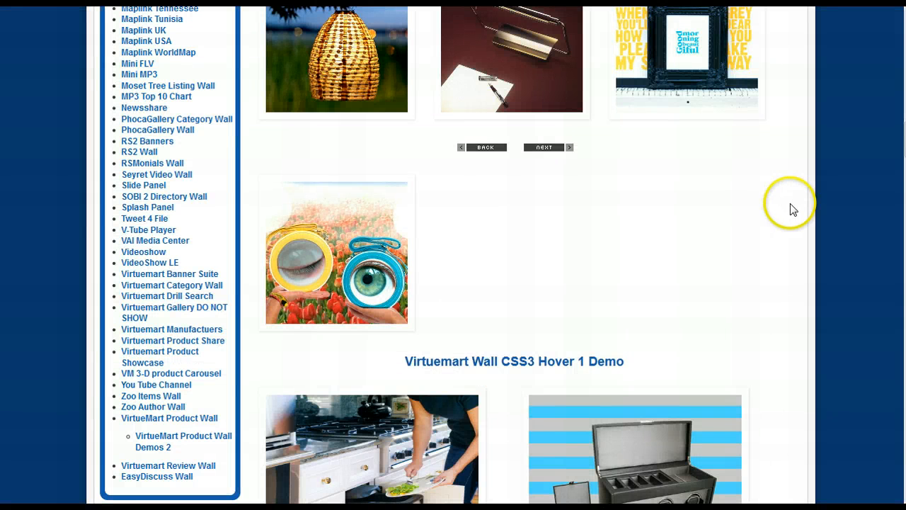
pyautogui.press('F5')
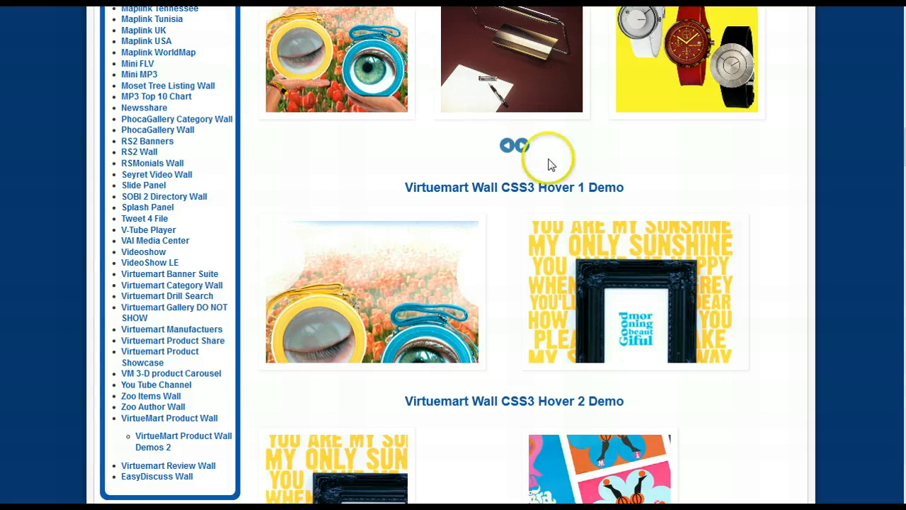
# Back in the module editor, set Display Style to Vertical slider and Rows to 2, and apply the changes
pyautogui.hotkey('ctrl', 'Tab')
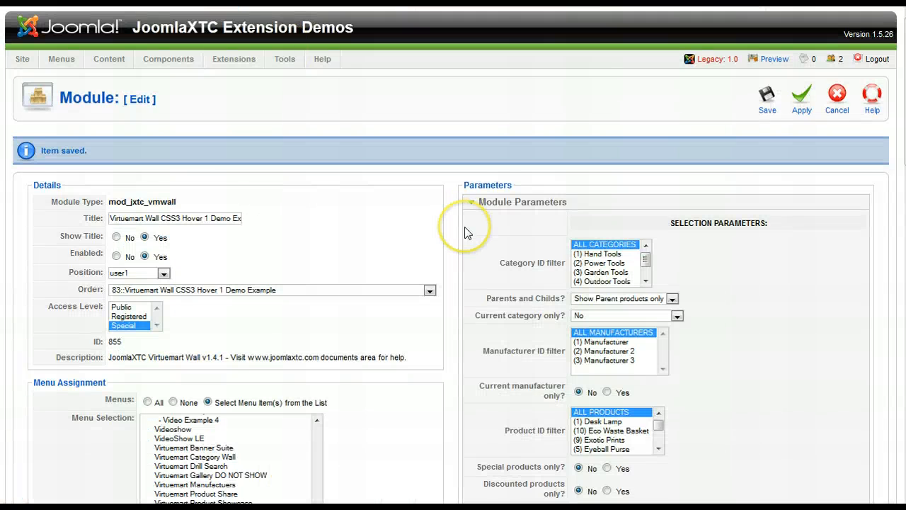
pyautogui.scroll(-8, 465, 232)
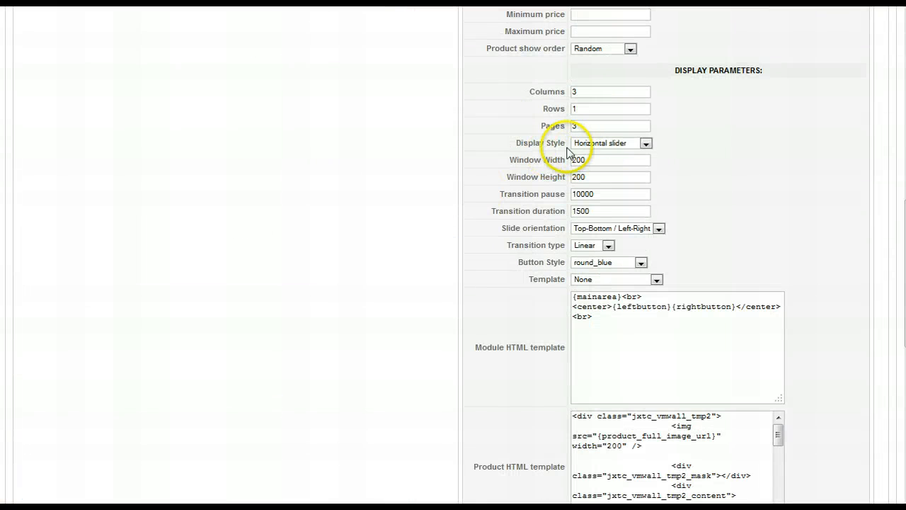
pyautogui.click(645, 144)
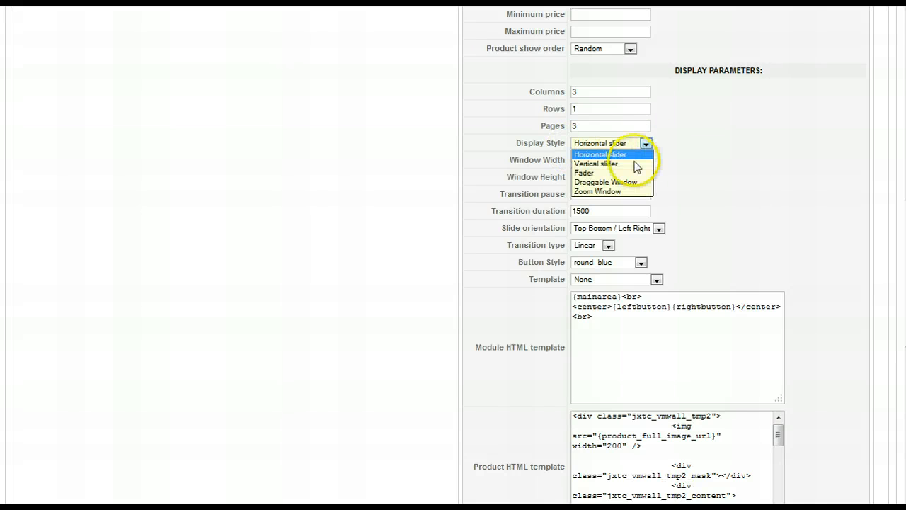
pyautogui.click(635, 164)
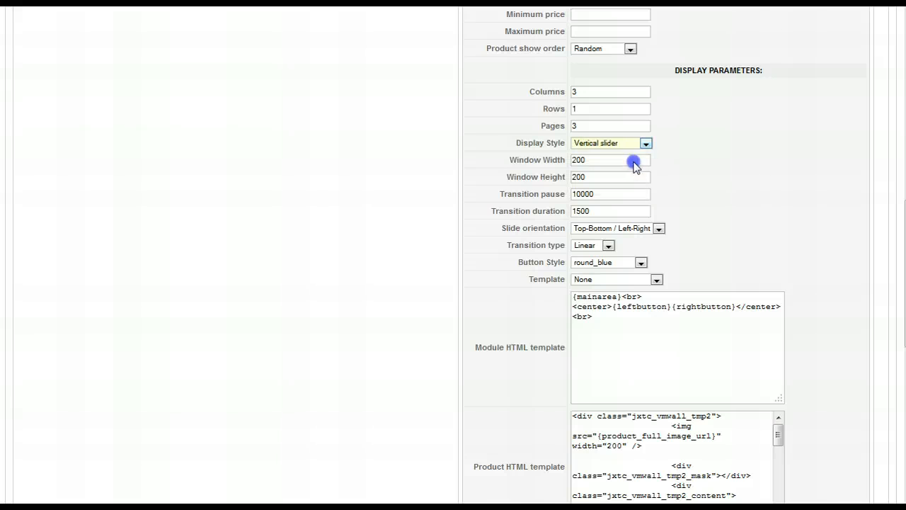
pyautogui.click(567, 111)
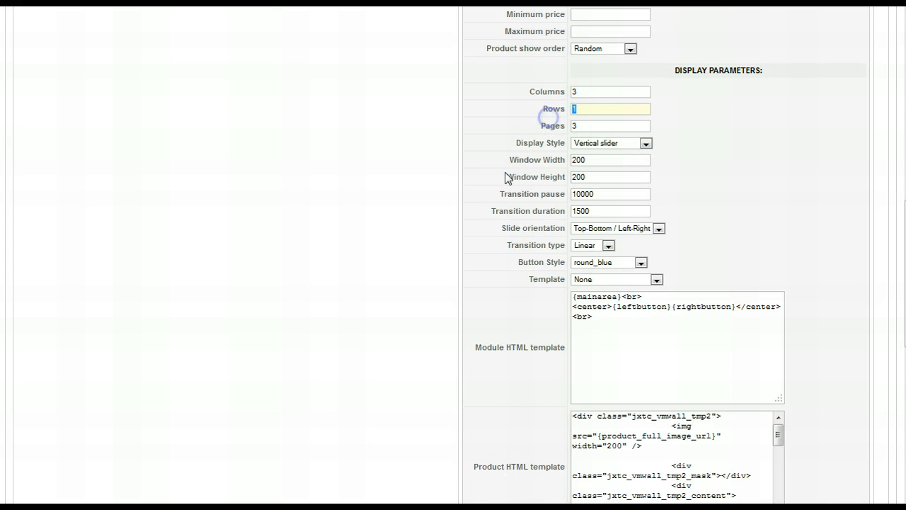
pyautogui.write('2')
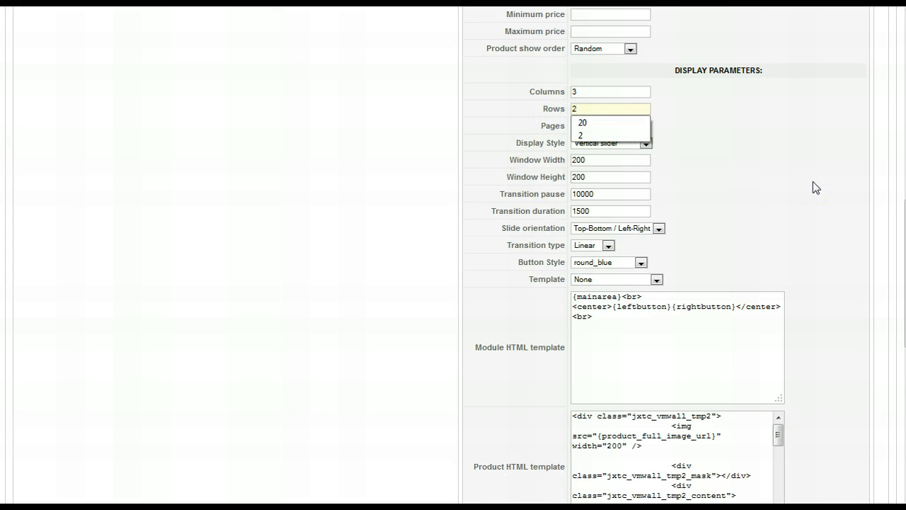
pyautogui.scroll(10, 813, 186)
pyautogui.click(803, 101)
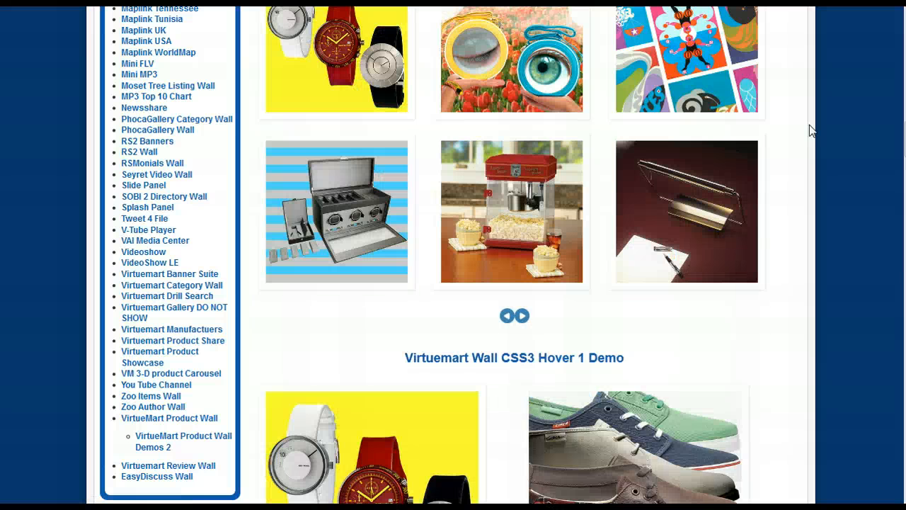
# On the demo page, advance through the Hover 1 Demo Example wall's pages to check the vertical sliding
pyautogui.click(811, 120)
pyautogui.scroll(2, 652, 330)
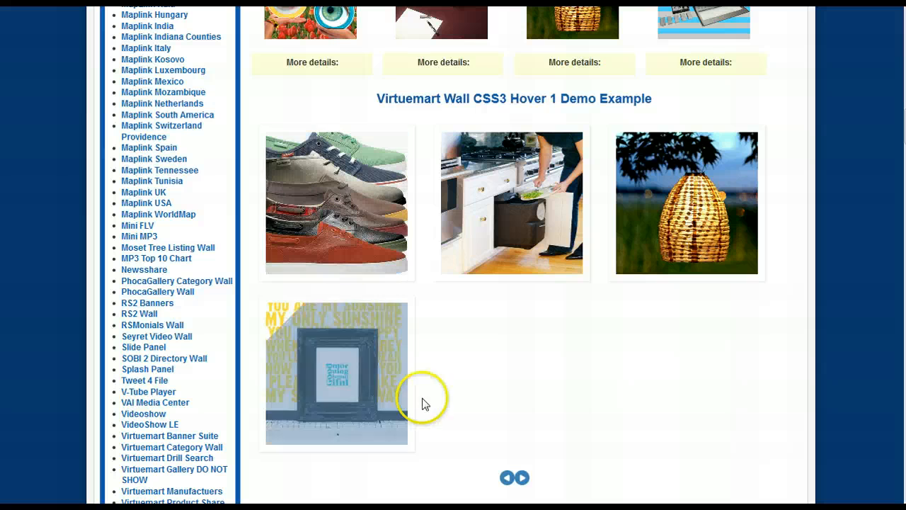
pyautogui.click(521, 478)
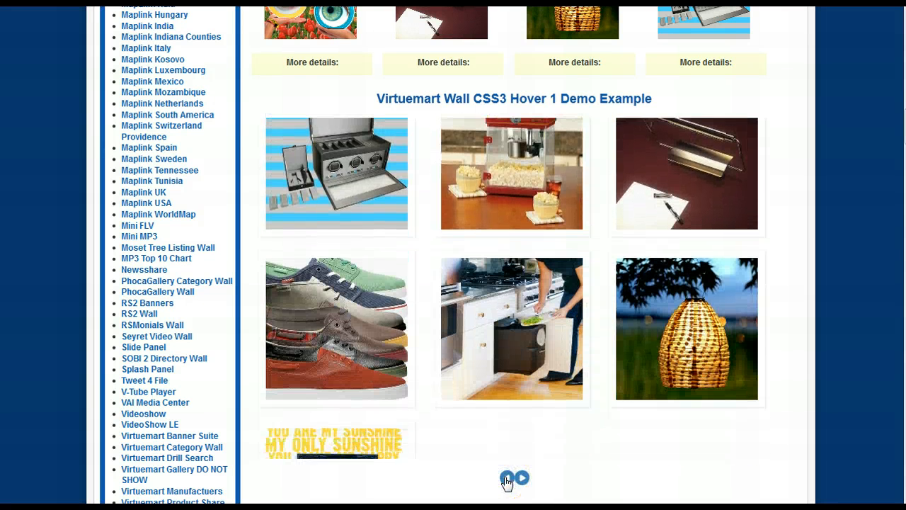
pyautogui.click(522, 479)
pyautogui.click(522, 480)
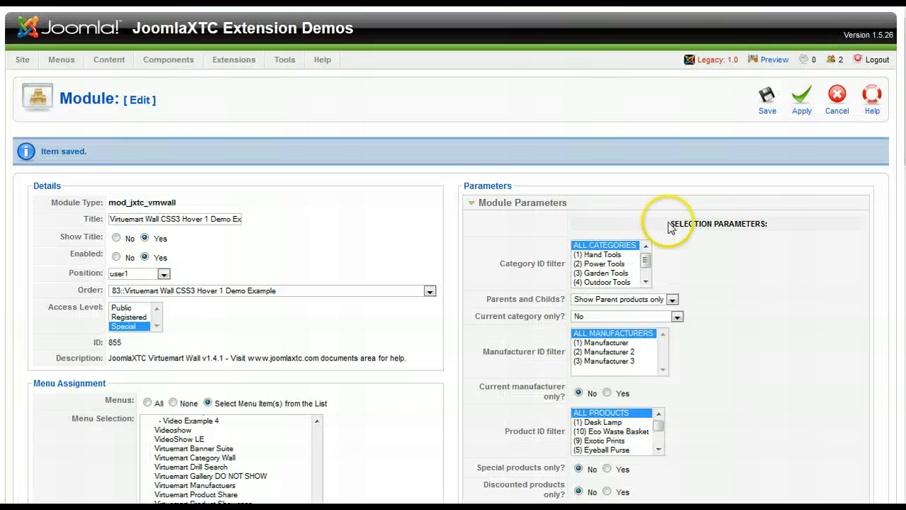
# Set Rows to 1 and Display Style to Fader, apply the changes, and advance the Hover 1 Demo Example wall on the demo page
pyautogui.scroll(-10, 668, 227)
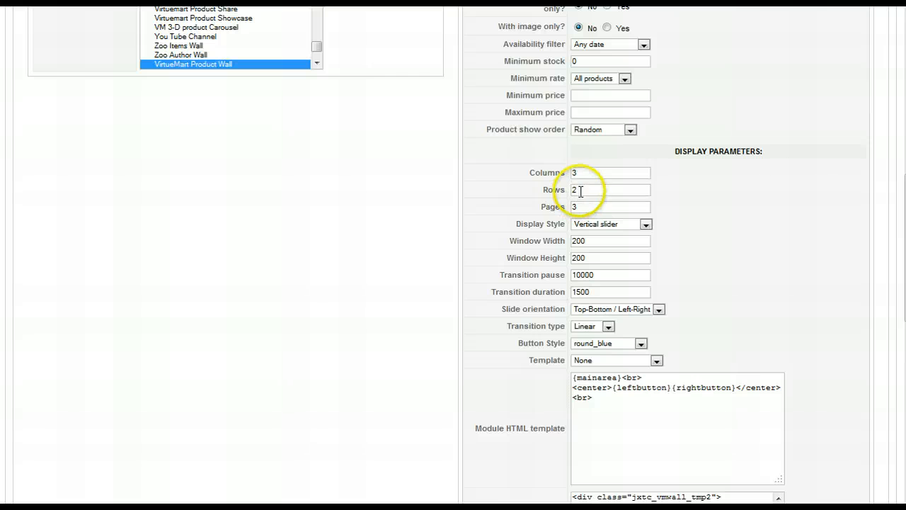
pyautogui.doubleClick(574, 189)
pyautogui.write('1')
pyautogui.click(722, 227)
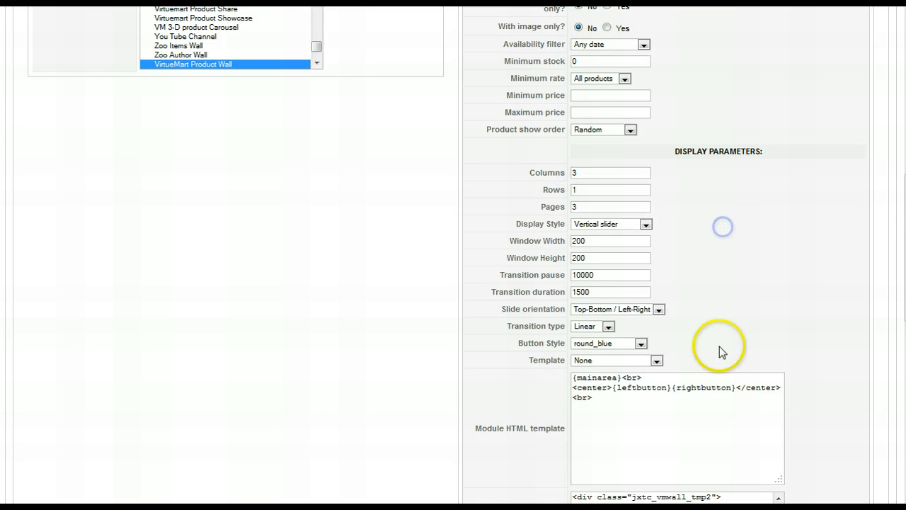
pyautogui.click(646, 225)
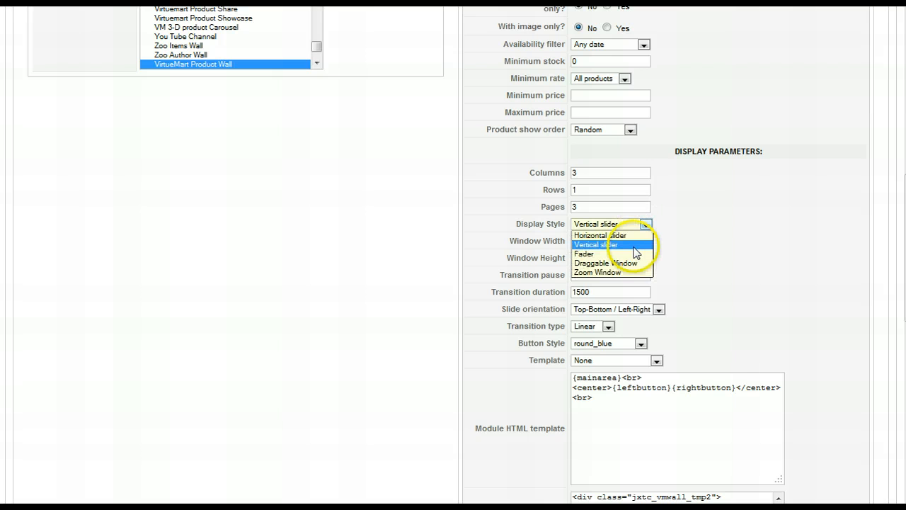
pyautogui.click(629, 250)
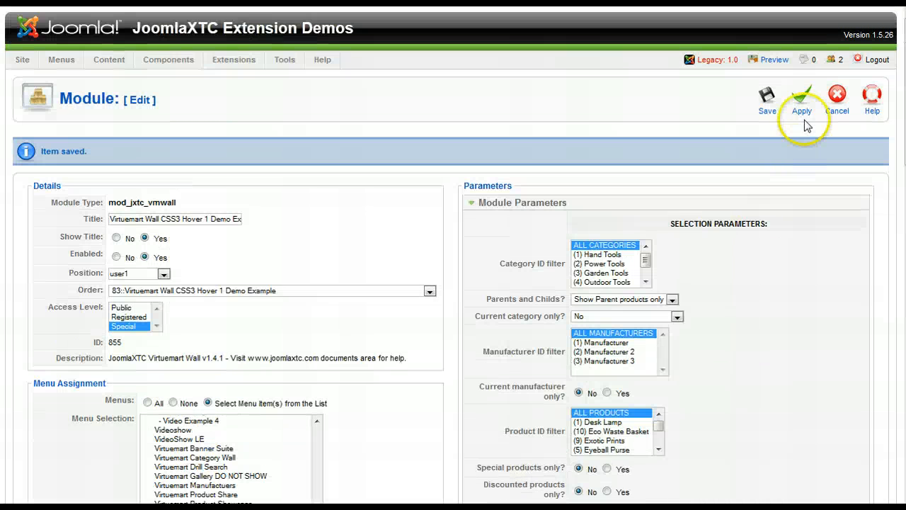
pyautogui.click(799, 106)
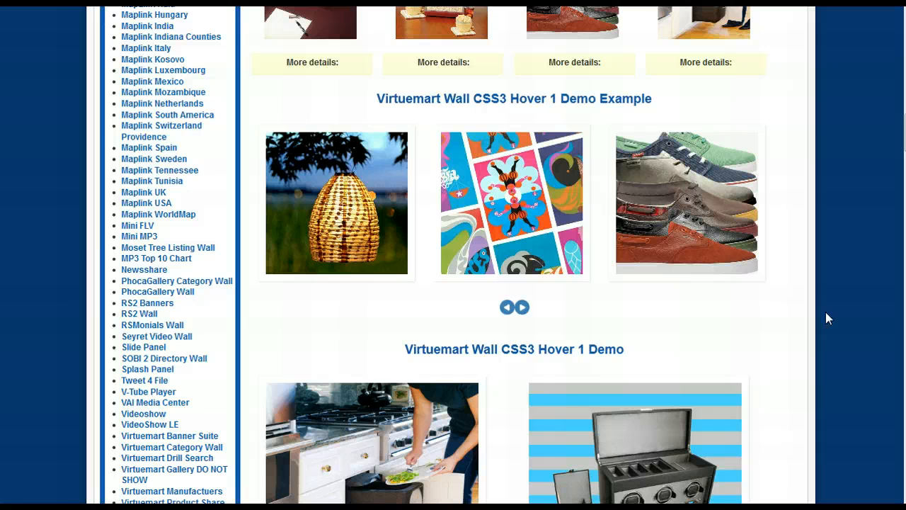
pyautogui.click(522, 308)
pyautogui.click(522, 308)
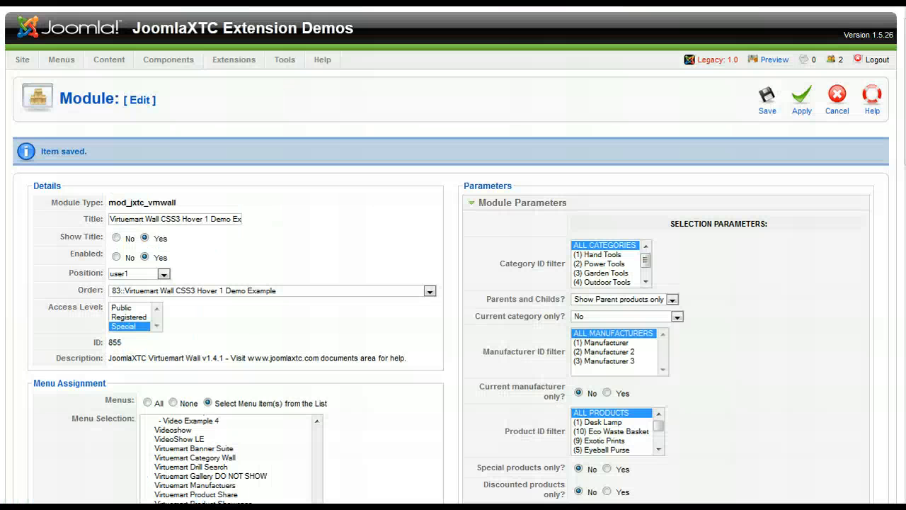
# Back in the module editor, set Transition pause to 500 and Transition duration to 700, and apply the changes
pyautogui.scroll(-8, 774, 279)
pyautogui.scroll(-1, 775, 279)
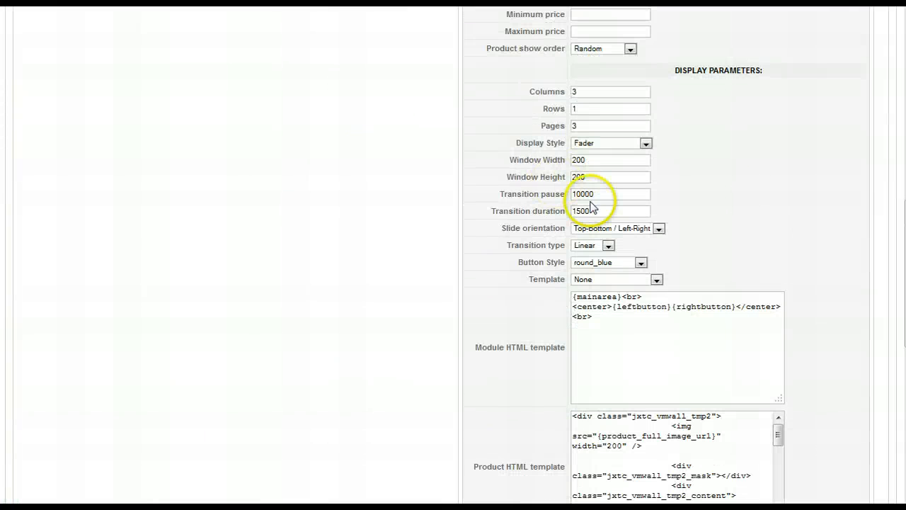
pyautogui.click(598, 195)
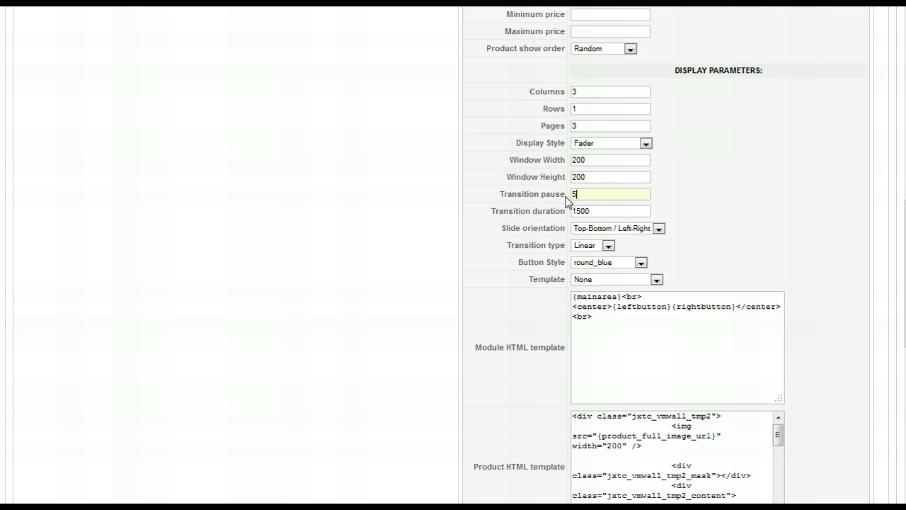
pyautogui.moveTo(601, 212); pyautogui.dragTo(551, 214)
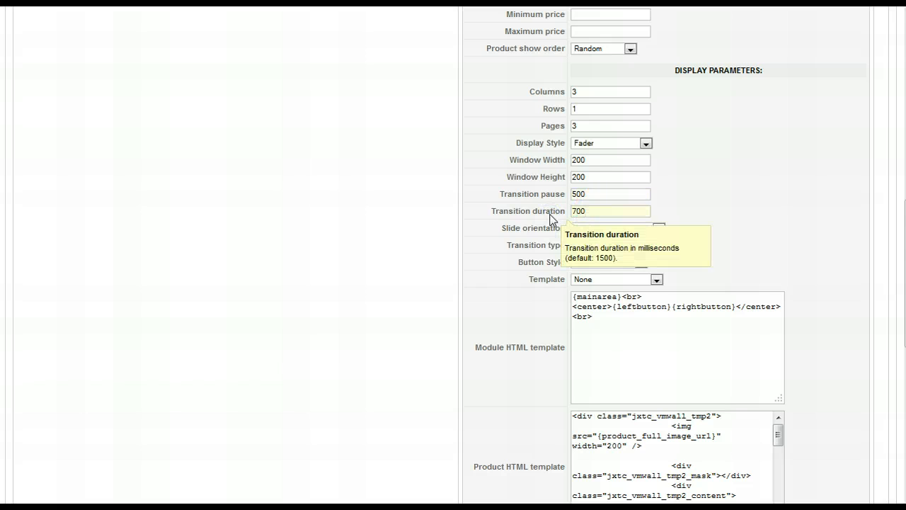
pyautogui.click(712, 198)
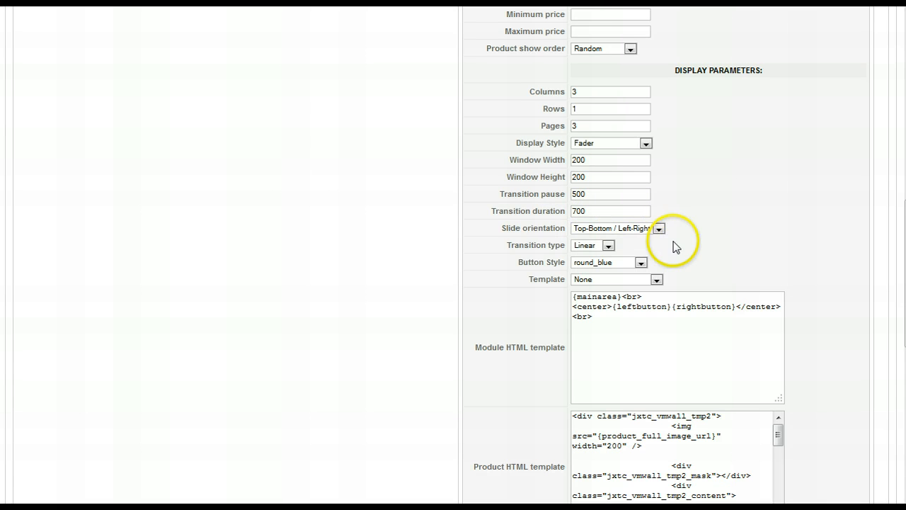
pyautogui.scroll(10, 718, 201)
pyautogui.click(802, 97)
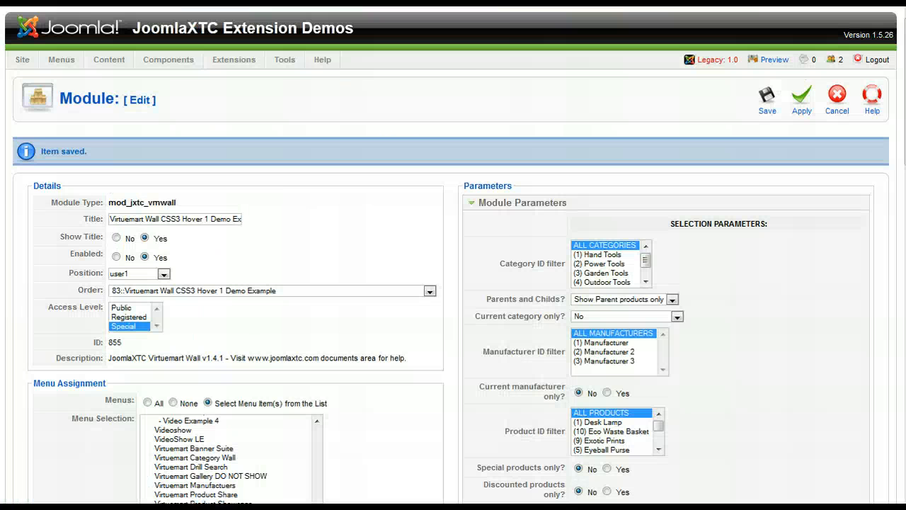
# Set Transition type to Bounce and Display Style to Vertical slider, and apply the module changes
pyautogui.scroll(-5, 514, 85)
pyautogui.scroll(-4, 514, 85)
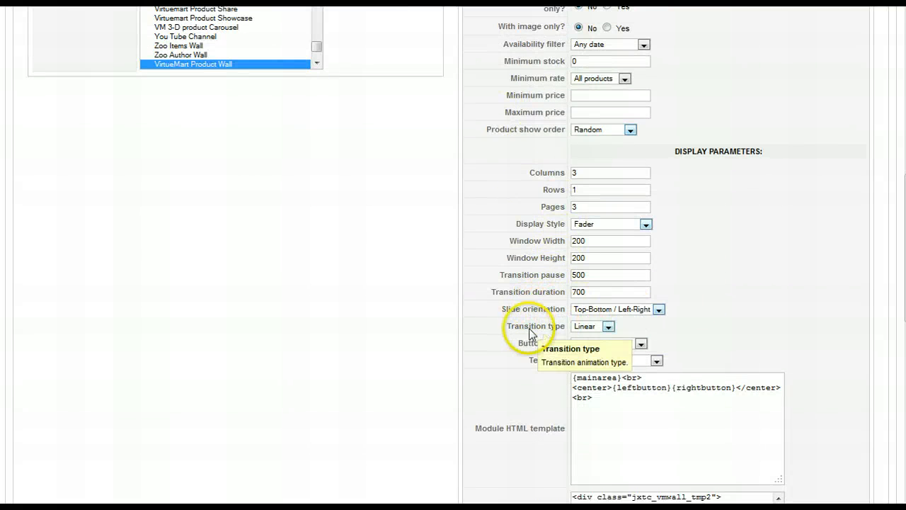
pyautogui.click(608, 327)
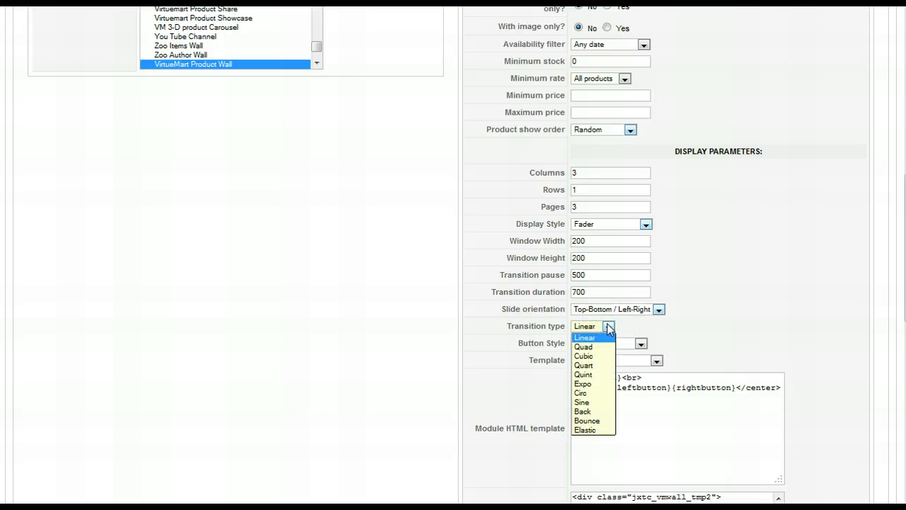
pyautogui.click(593, 420)
pyautogui.click(646, 225)
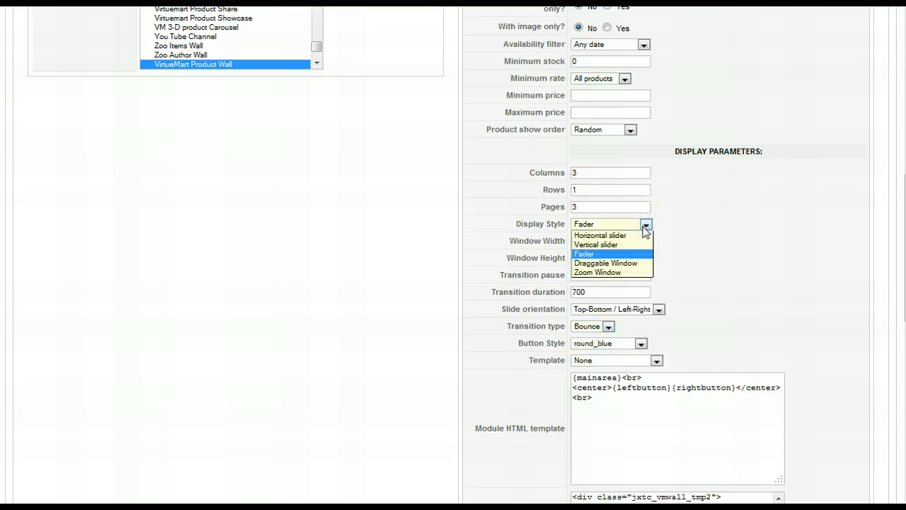
pyautogui.click(608, 244)
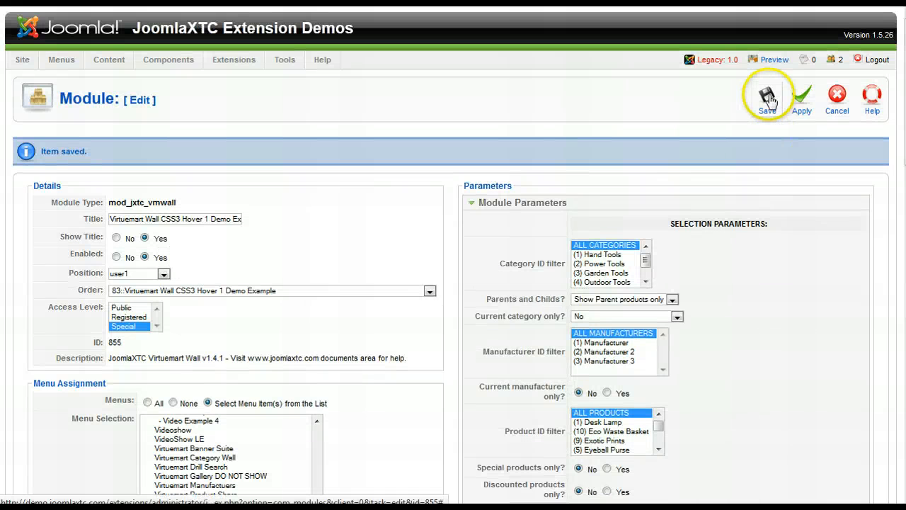
pyautogui.click(802, 100)
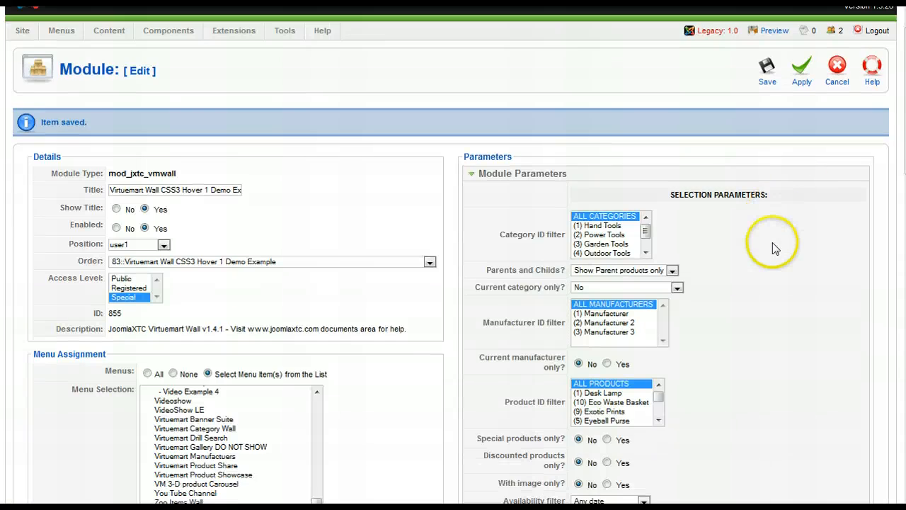
# Open the module's Advanced Parameters and examine the Custom CSS, Tooltip / Pop-Up FX, Slide FX and Hover Color Change FX settings
pyautogui.scroll(-5, 768, 247)
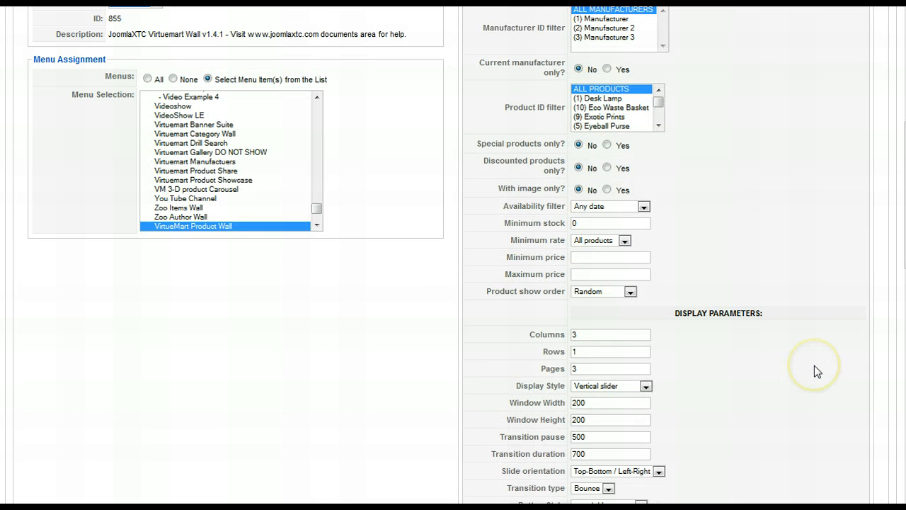
pyautogui.scroll(-3, 814, 365)
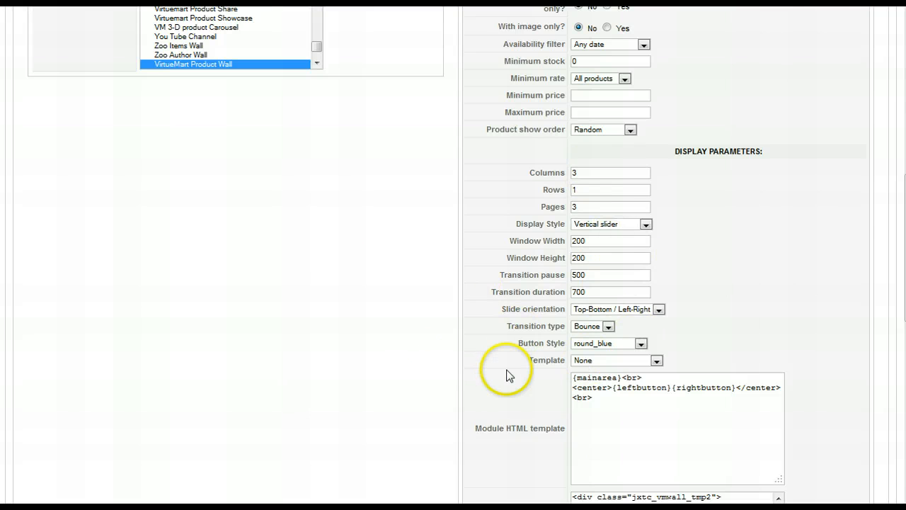
pyautogui.scroll(-5, 507, 375)
pyautogui.scroll(-3, 506, 375)
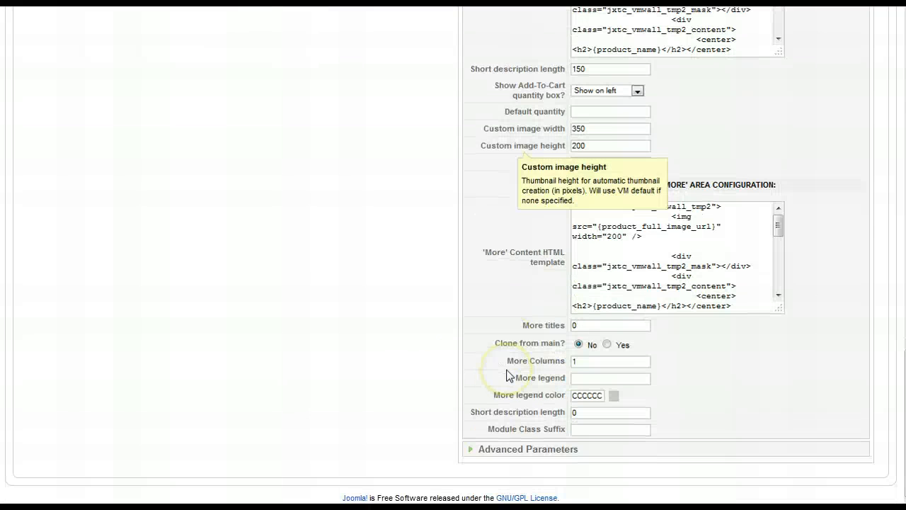
pyautogui.click(505, 458)
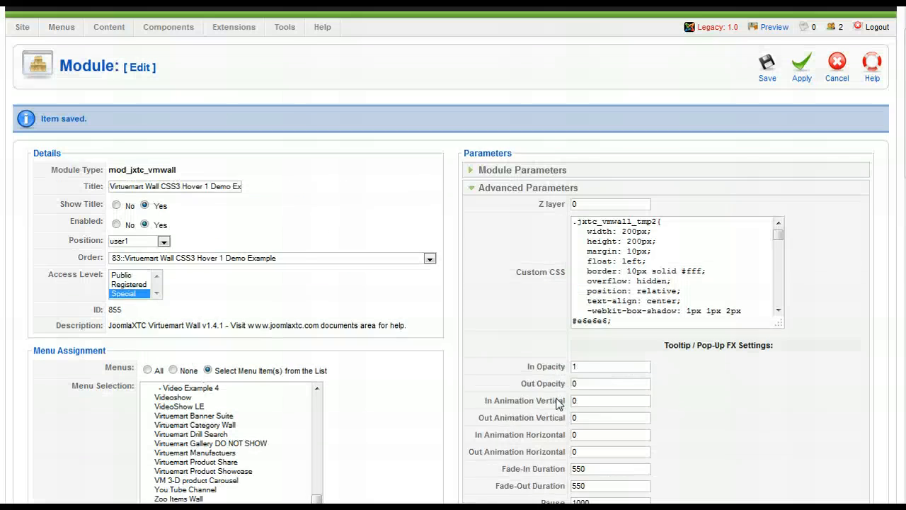
pyautogui.scroll(1, 576, 297)
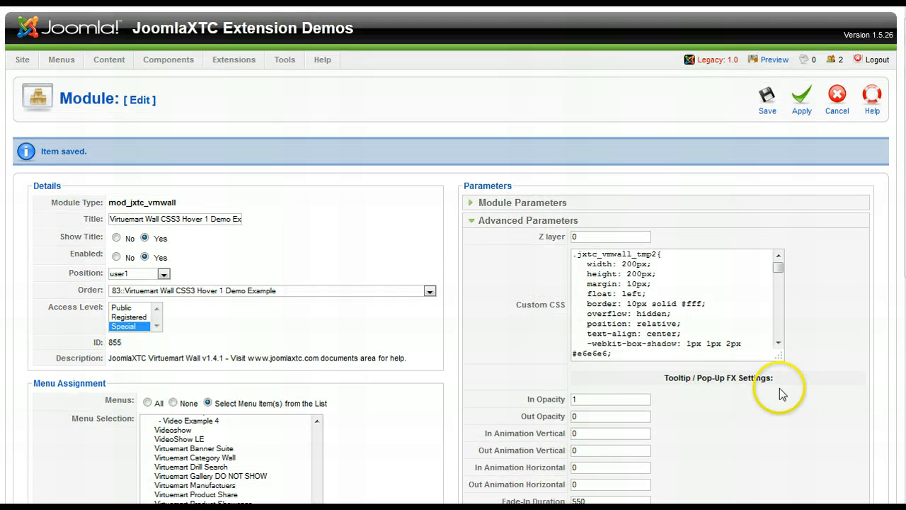
pyautogui.scroll(-3, 699, 169)
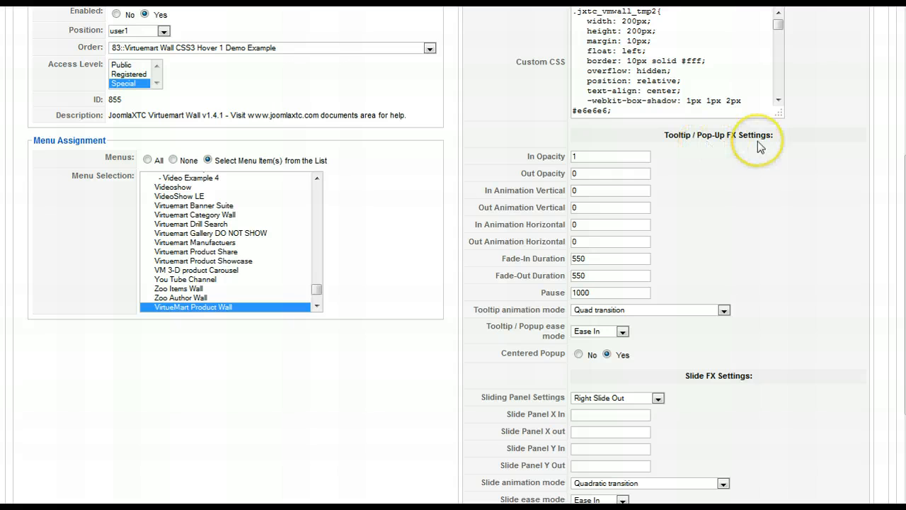
pyautogui.scroll(-3, 771, 332)
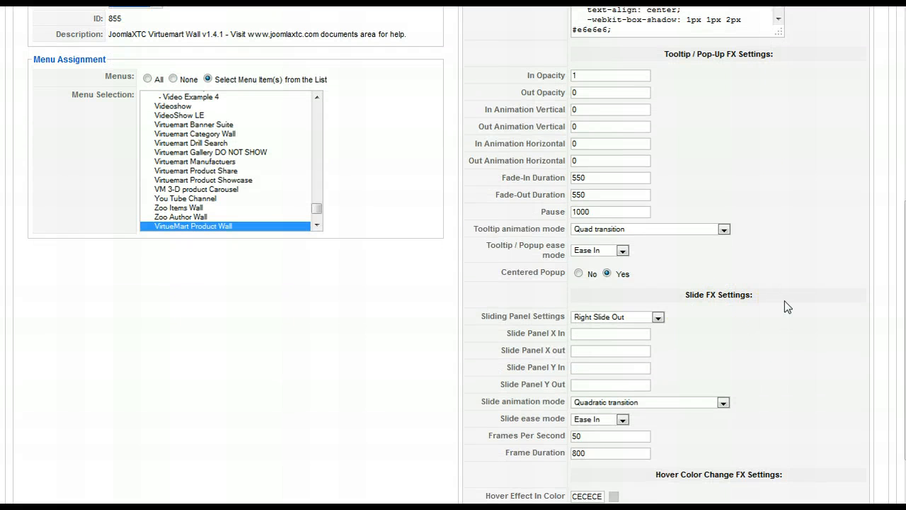
pyautogui.scroll(-3, 787, 305)
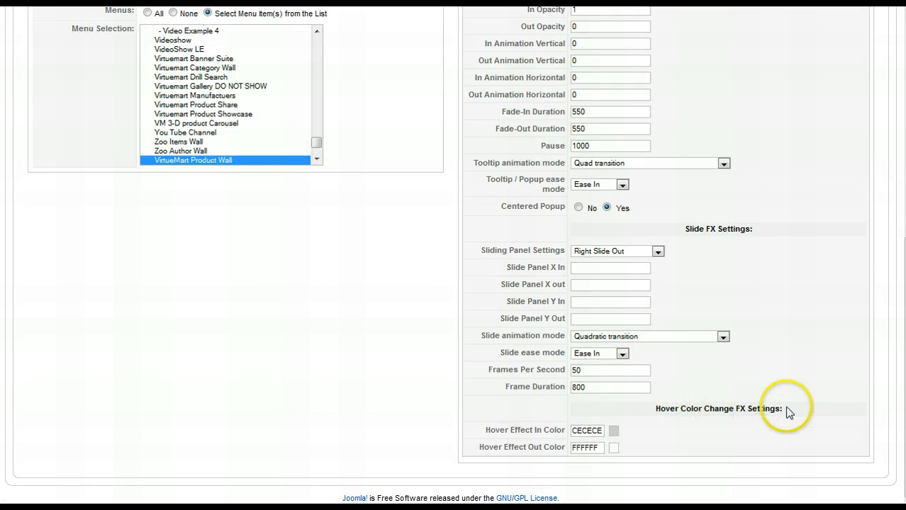
pyautogui.scroll(10, 787, 407)
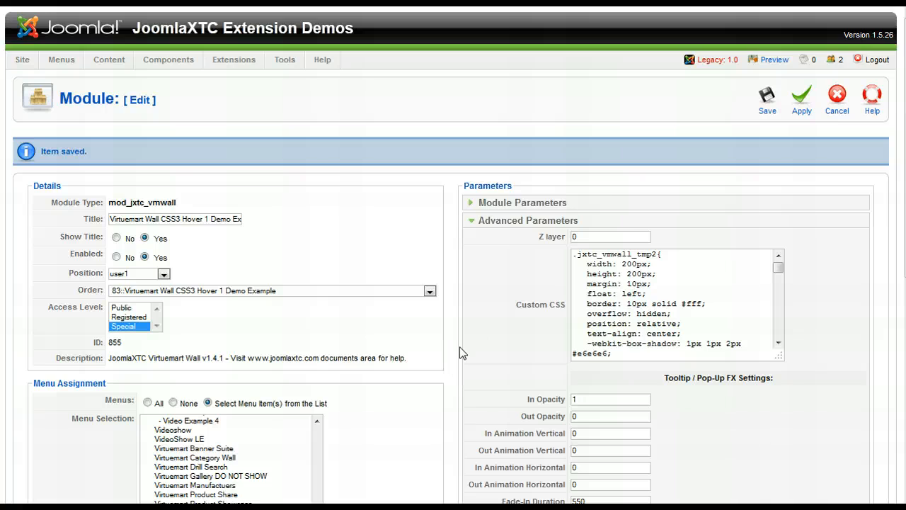
pyautogui.scroll(-10, 460, 352)
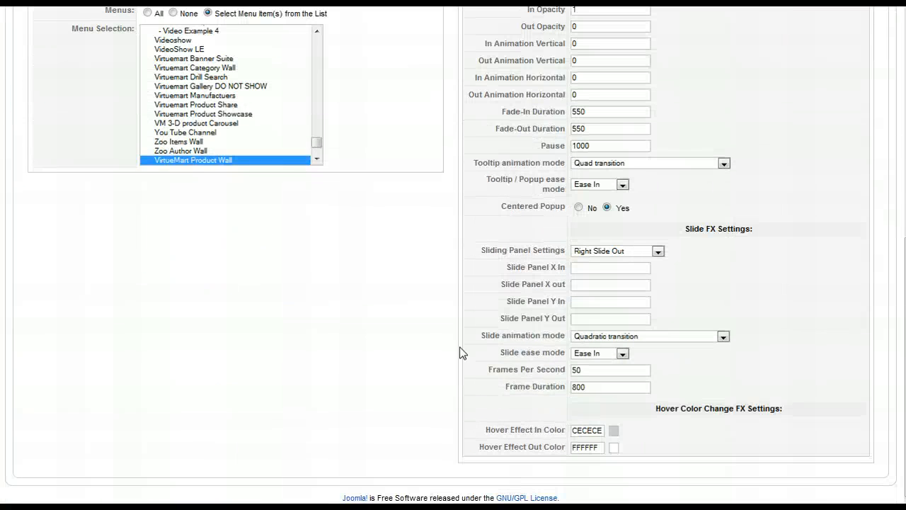
pyautogui.scroll(10, 842, 445)
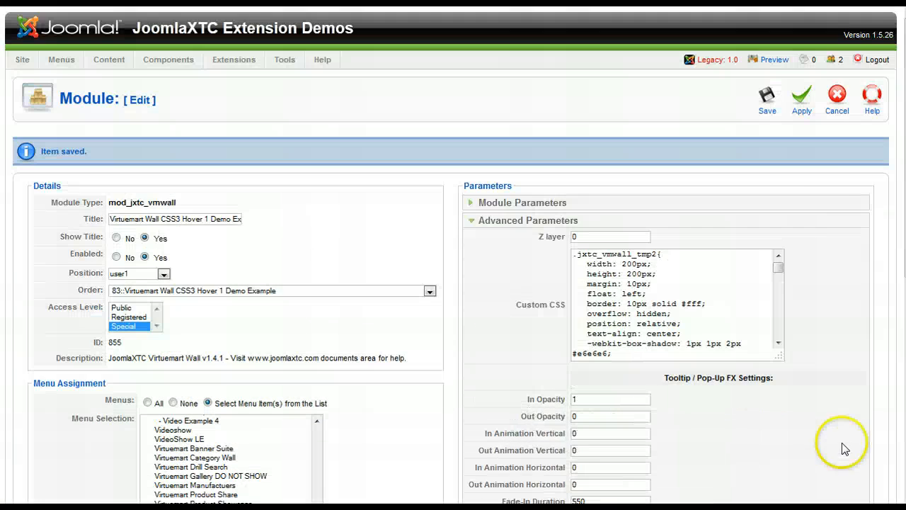